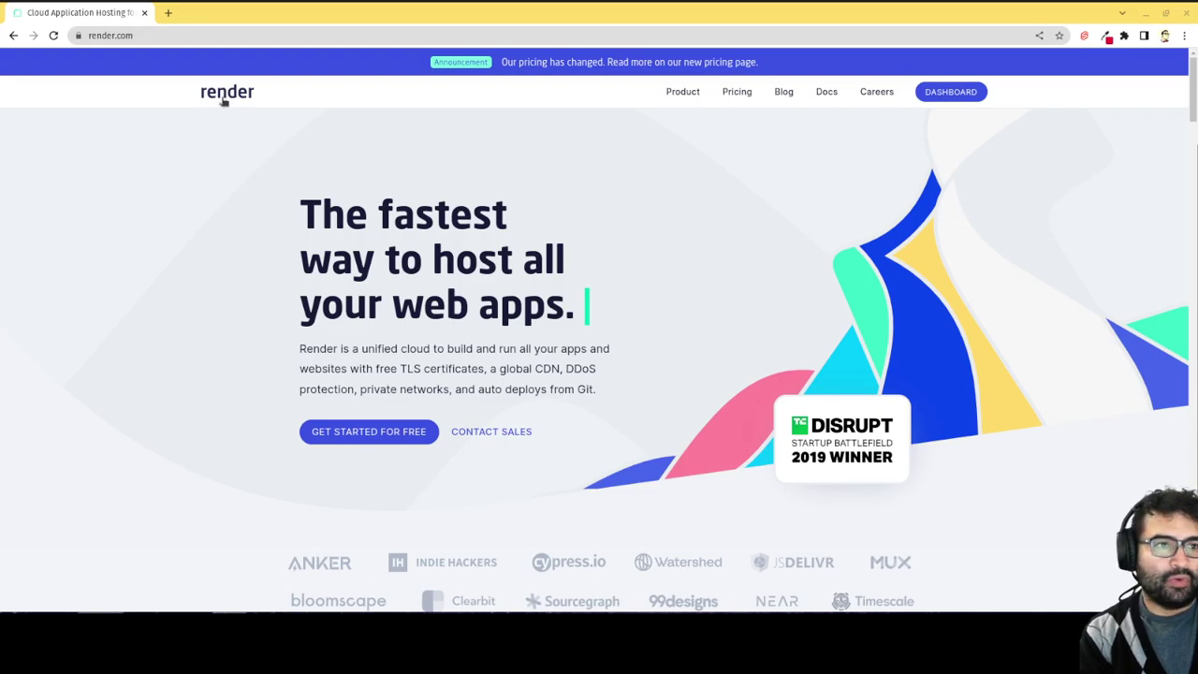
# Open training.alexmercedcoder.dev and view the Git & Github videos and blog posts under 1 - The Tooling.
pyautogui.click(168, 14)
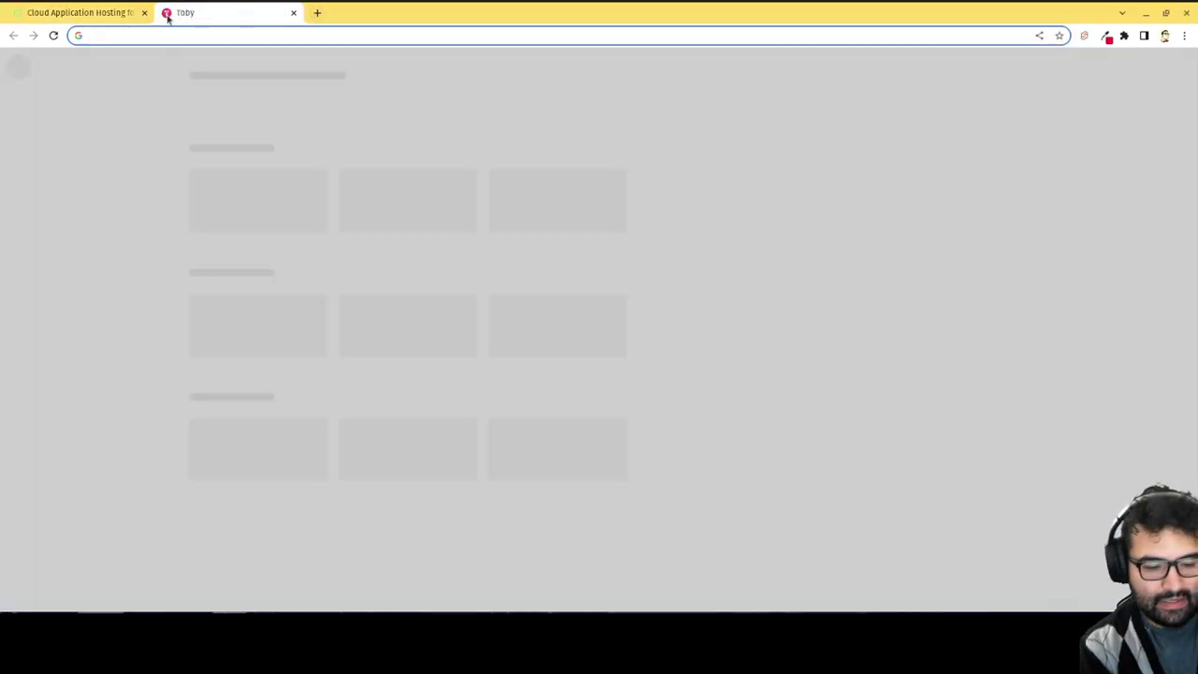
pyautogui.write('training')
pyautogui.press('Return')
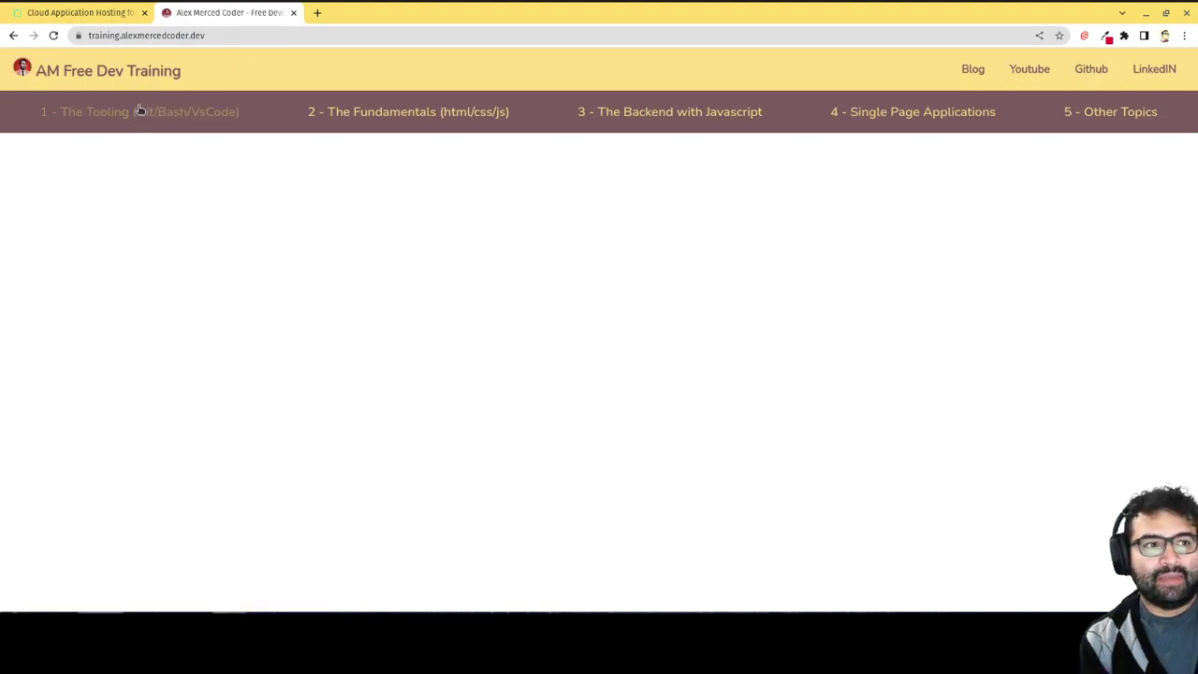
pyautogui.click(145, 113)
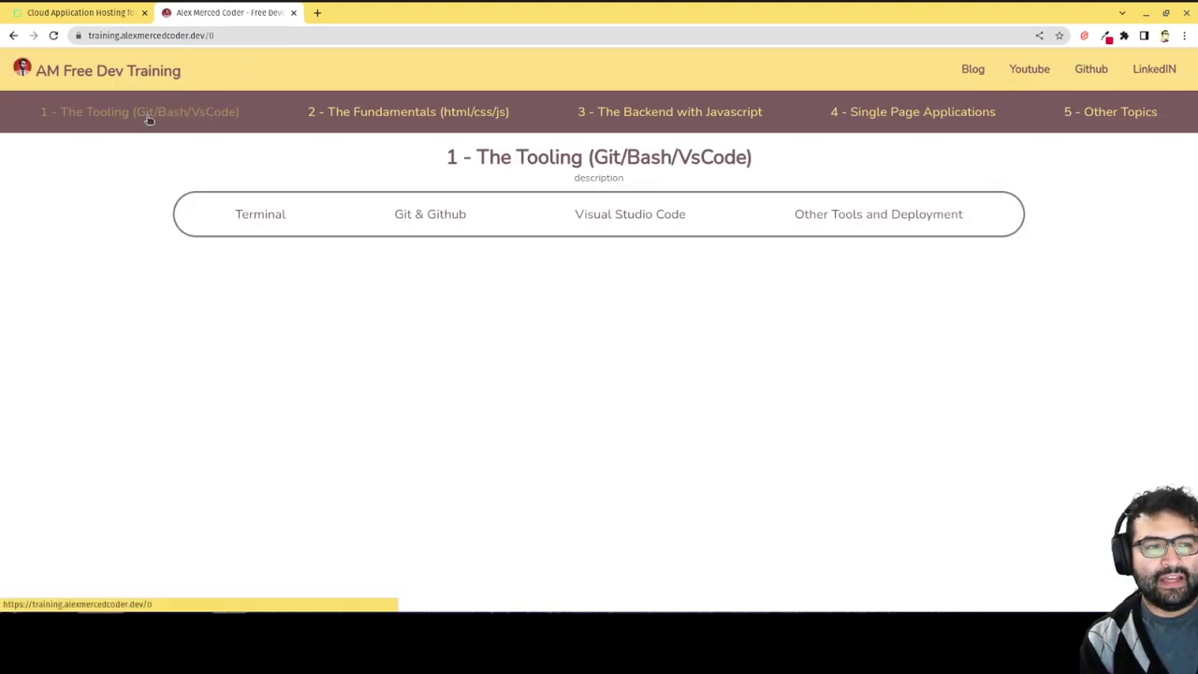
pyautogui.click(424, 223)
pyautogui.click(401, 323)
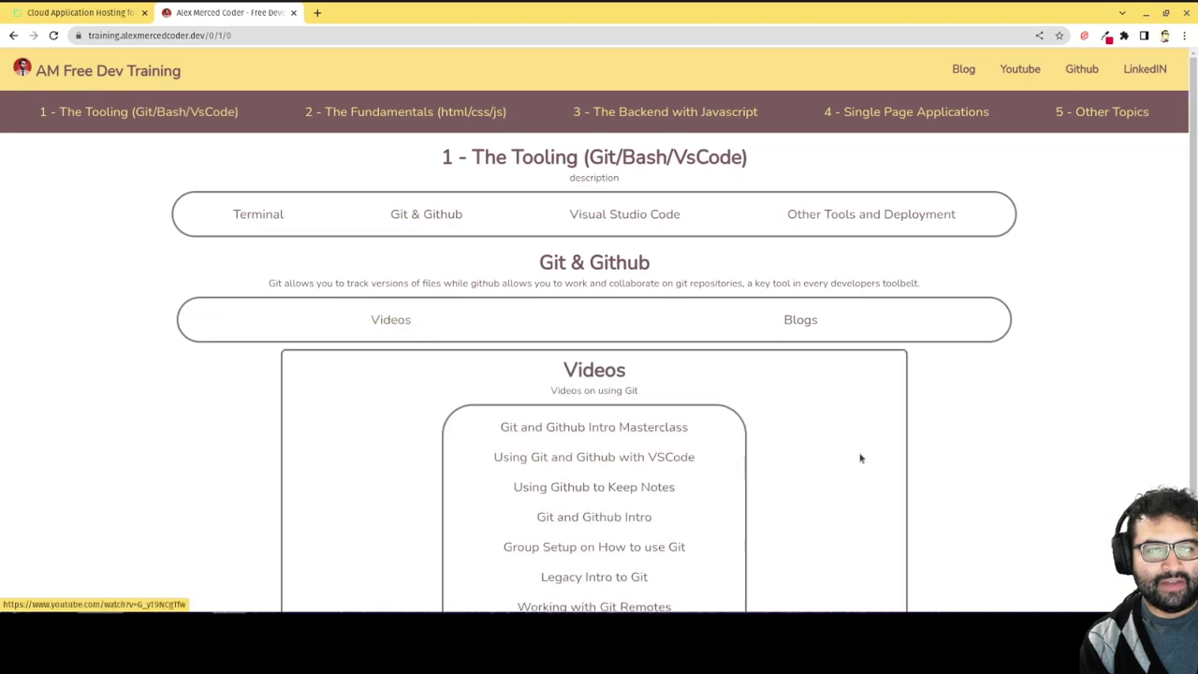
pyautogui.click(807, 321)
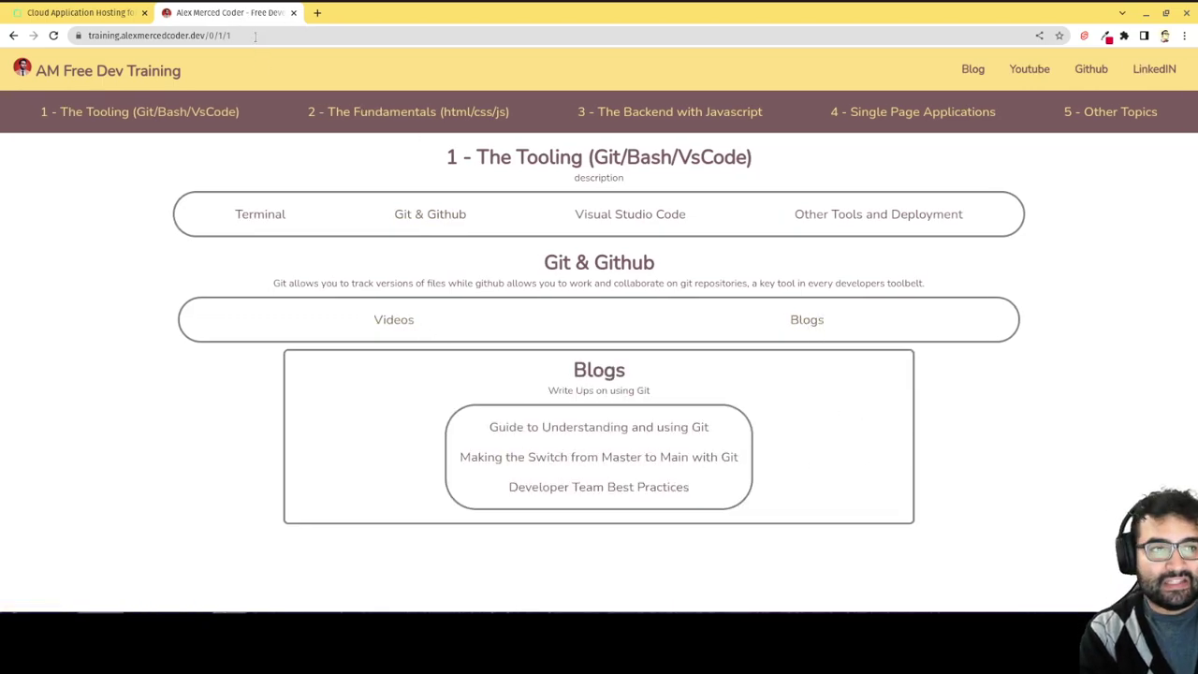
pyautogui.moveTo(255, 36); pyautogui.dragTo(60, 14)
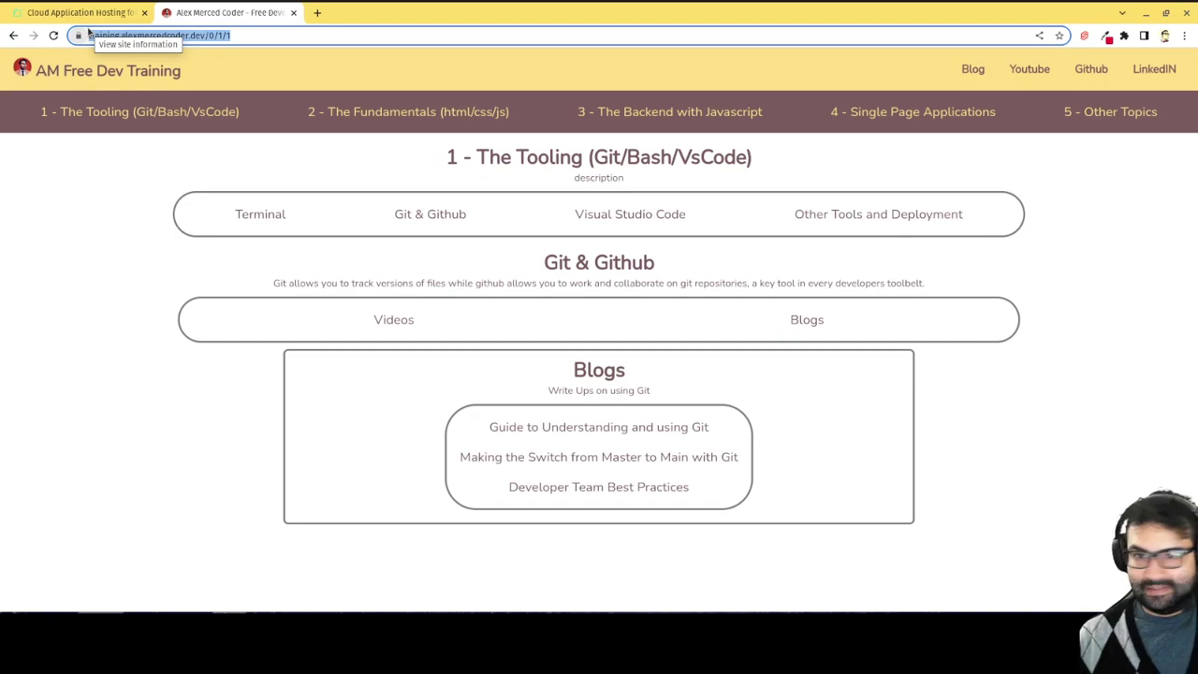
# Browse the Fundamentals and Backend with Javascript sections, then close the training site tab.
pyautogui.click(227, 113)
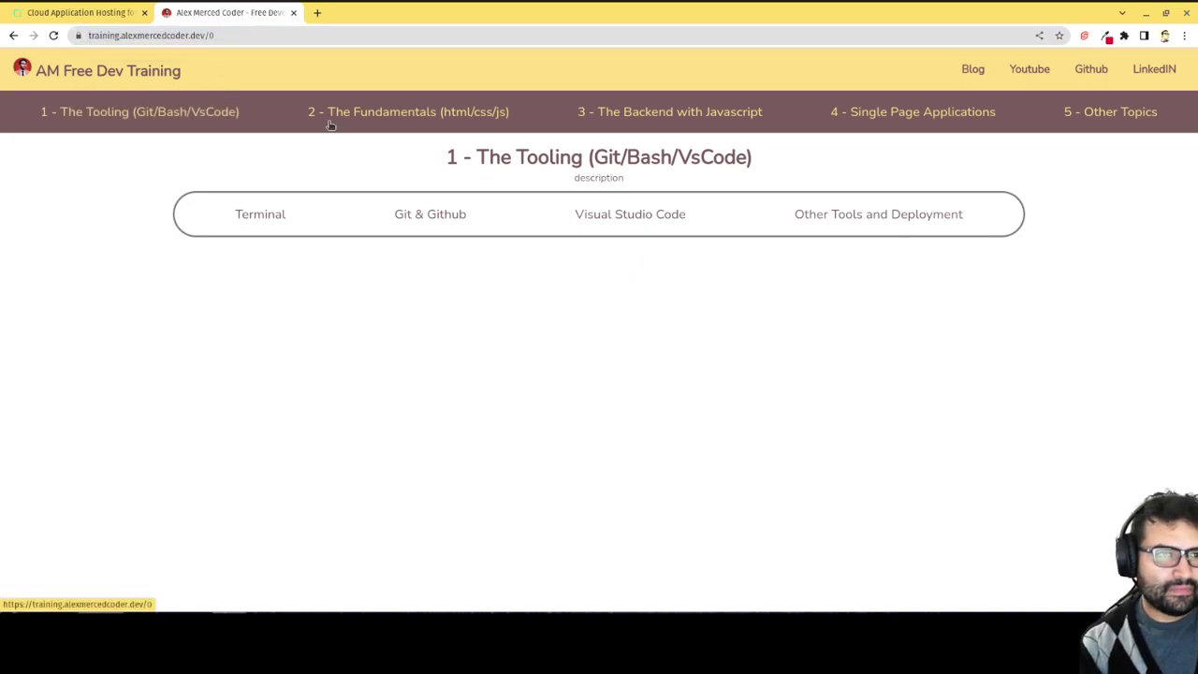
pyautogui.click(368, 121)
pyautogui.click(659, 114)
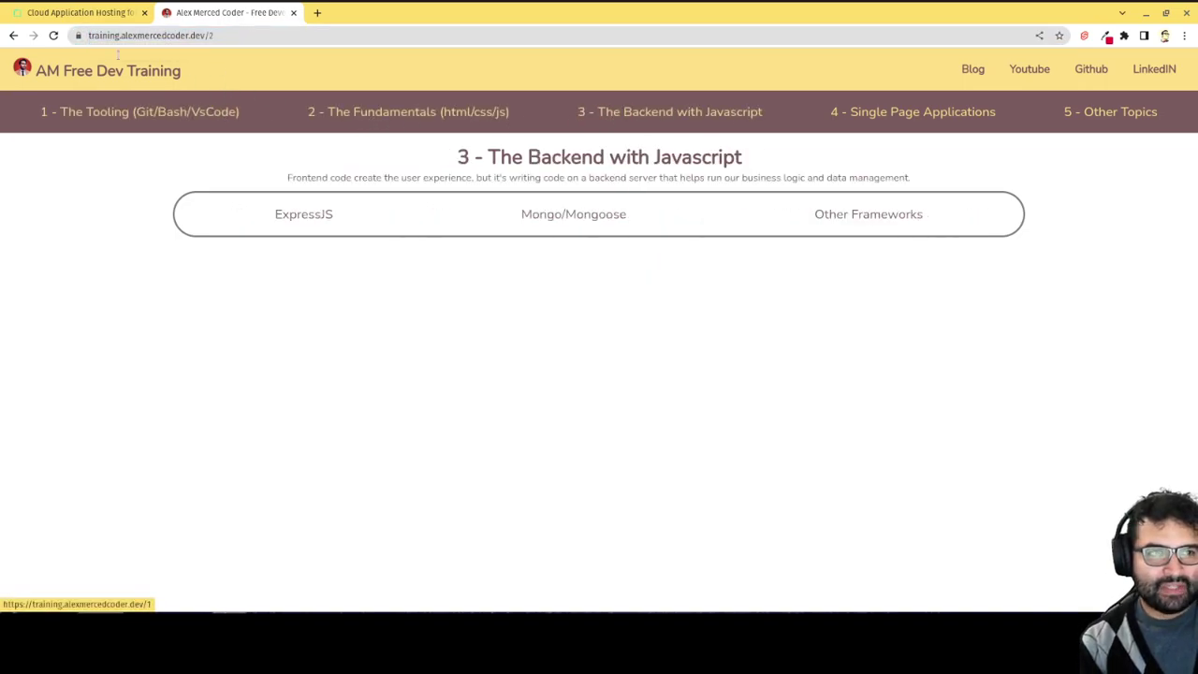
pyautogui.moveTo(192, 35); pyautogui.dragTo(164, 41)
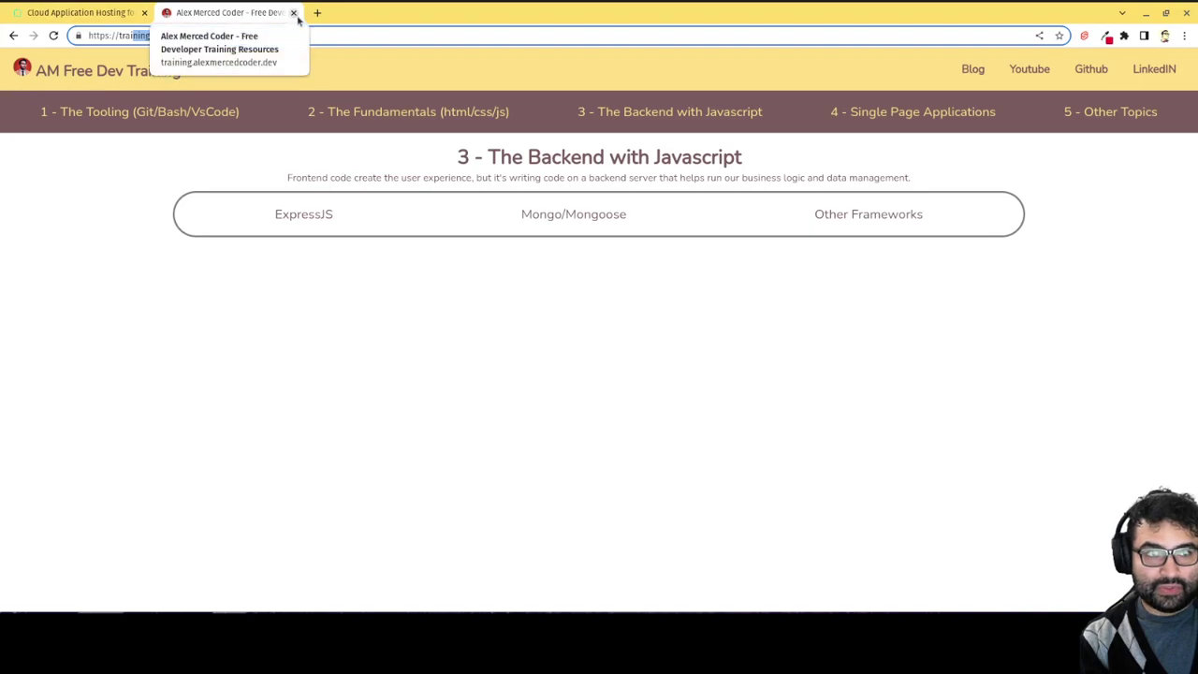
pyautogui.click(293, 13)
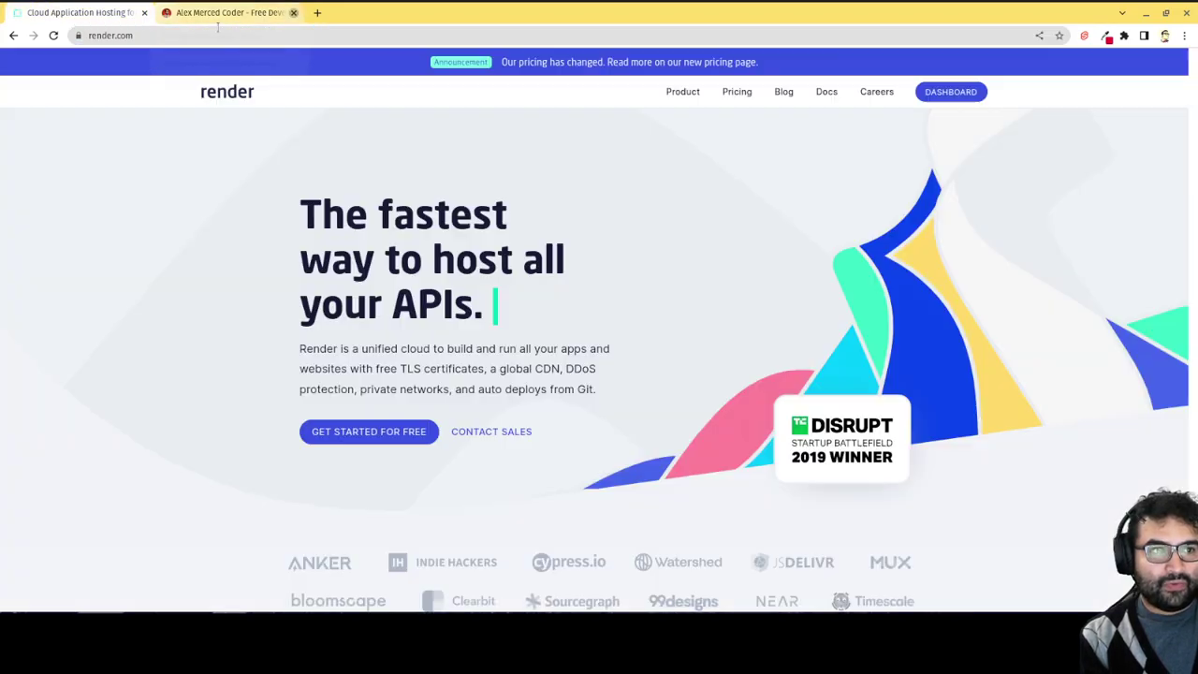
# Sign in to Render with GitHub and begin a new Static Site from the New + menu.
pyautogui.click(950, 92)
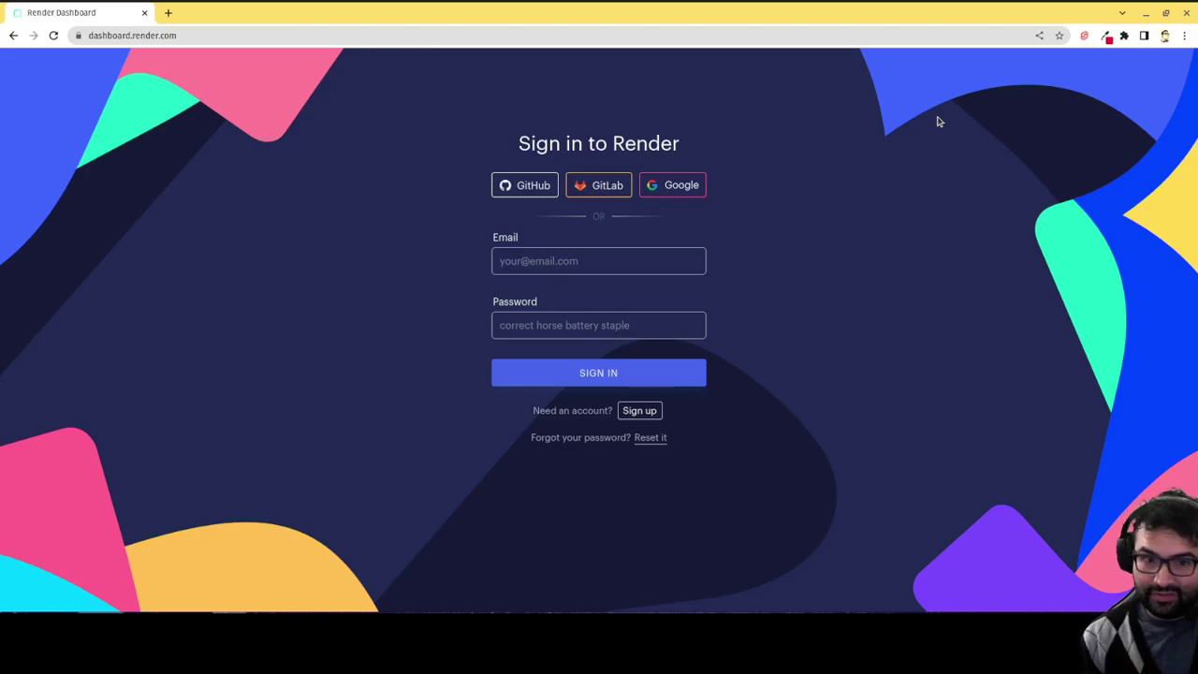
pyautogui.click(534, 186)
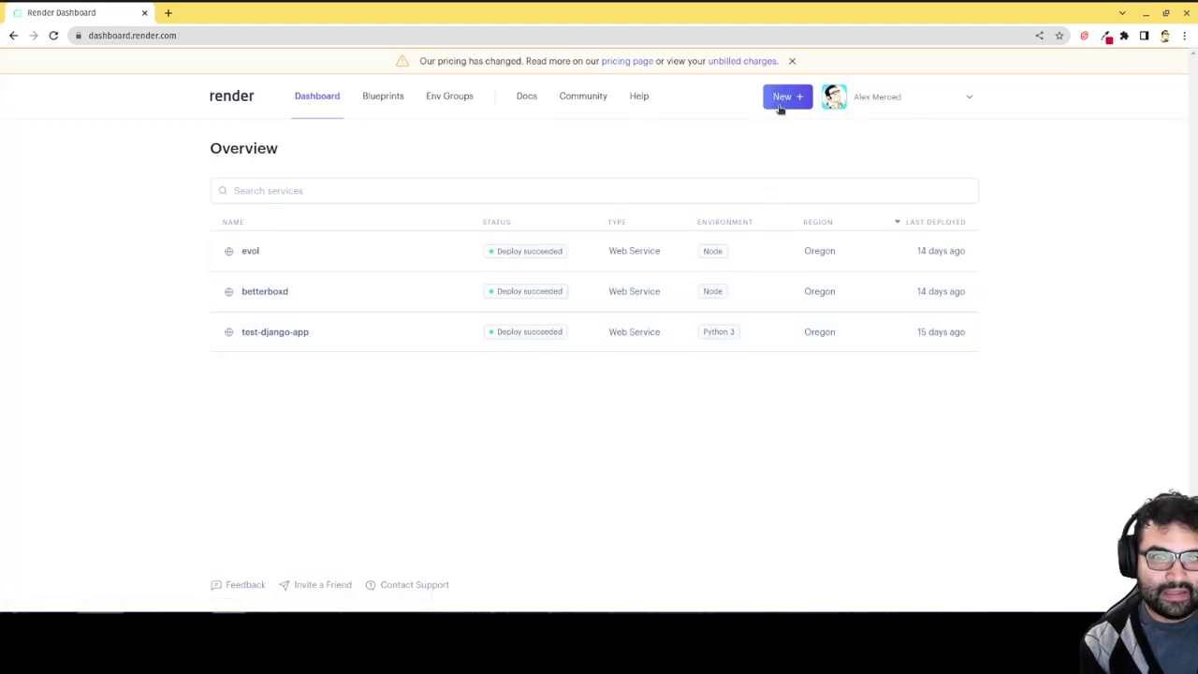
pyautogui.click(782, 99)
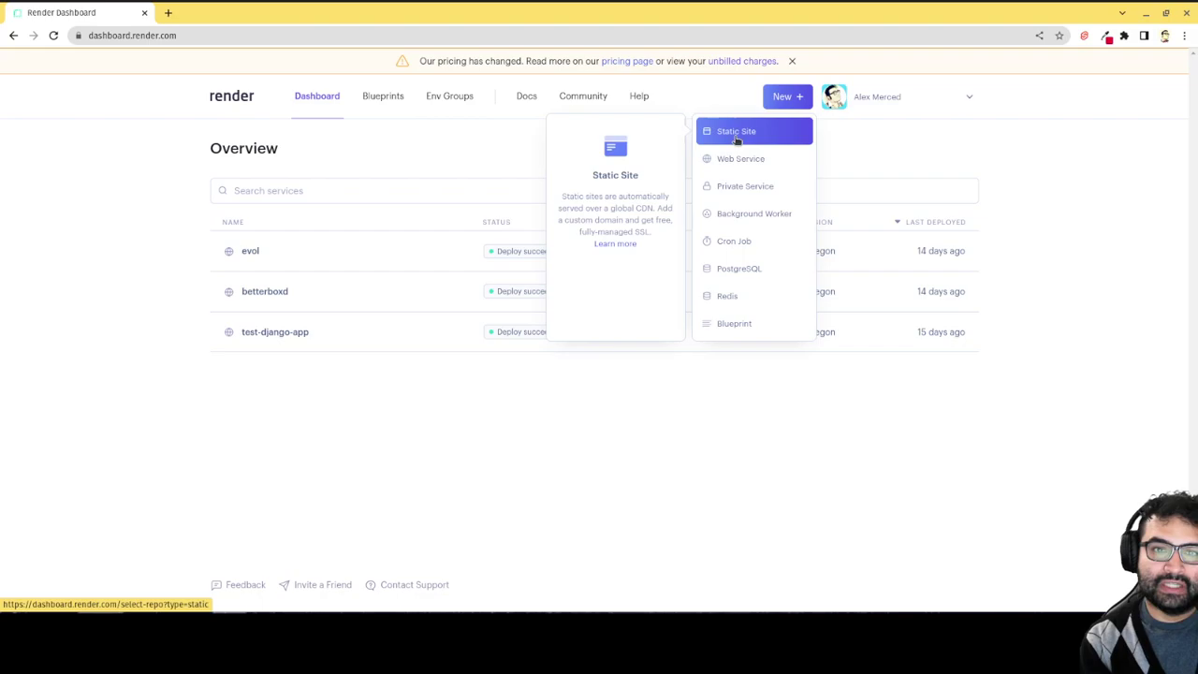
pyautogui.click(736, 133)
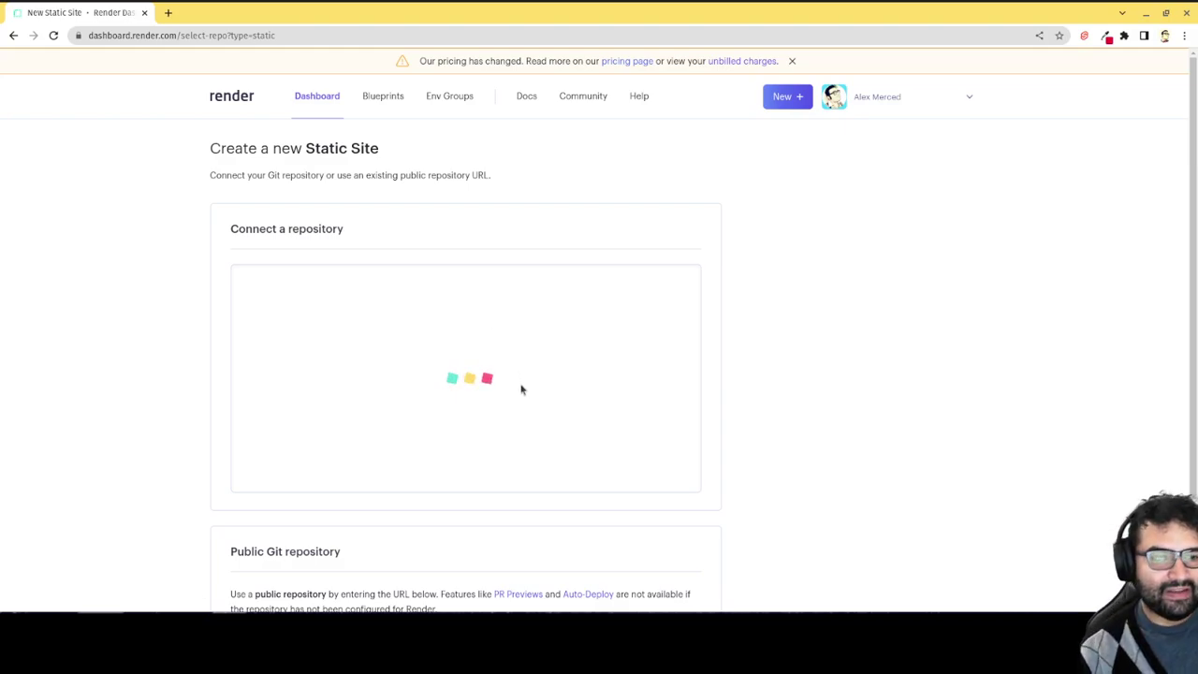
# Connect the alex-free-developer-training-course repository once the repository list has loaded.
pyautogui.scroll(-2, 572, 459)
pyautogui.scroll(2, 574, 457)
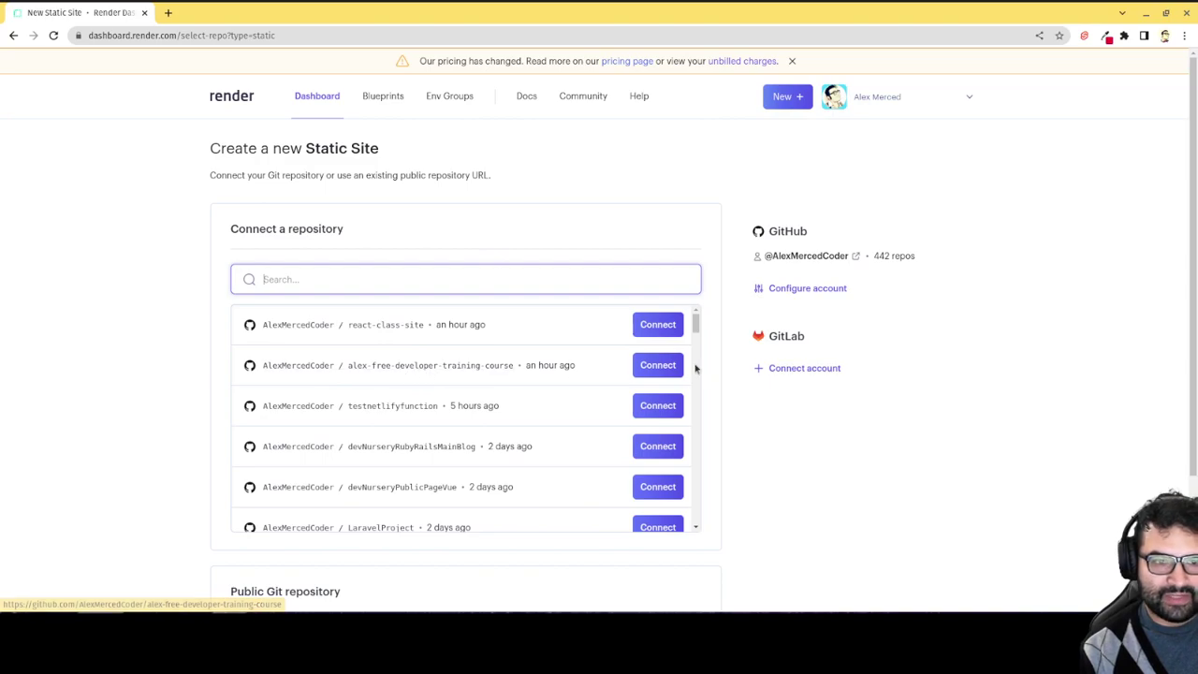
pyautogui.click(658, 366)
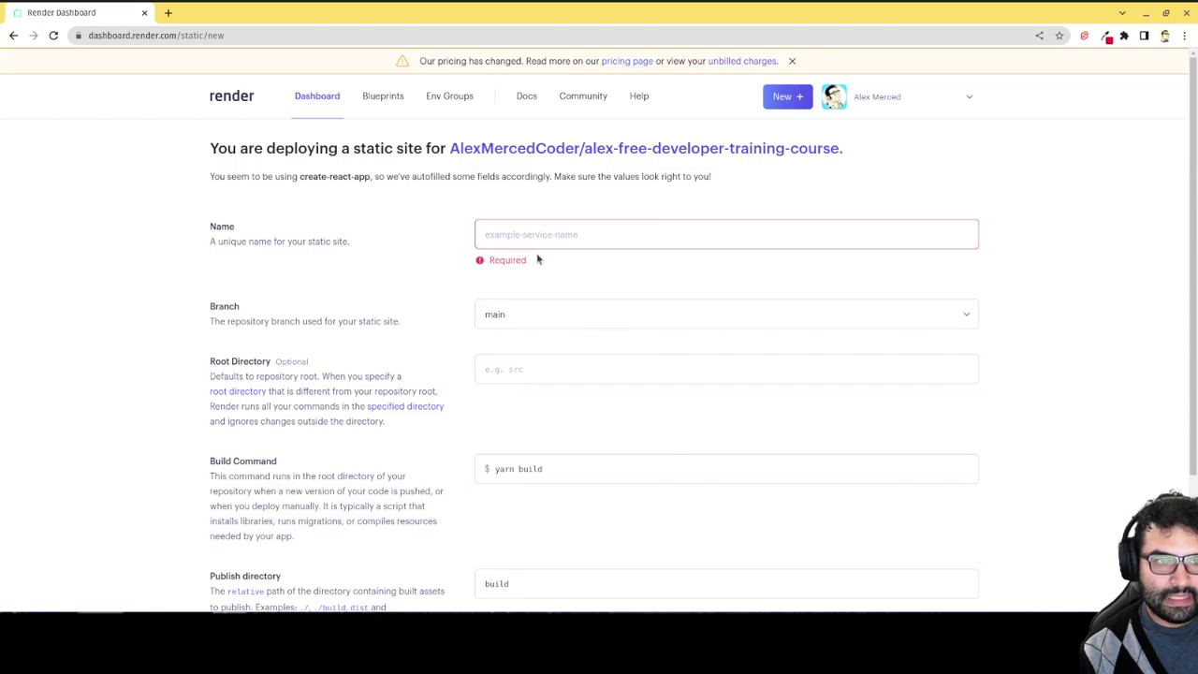
# Name the static site training-site, keep yarn build and the build publish directory, and create it.
pyautogui.click(527, 237)
pyautogui.write('training-site')
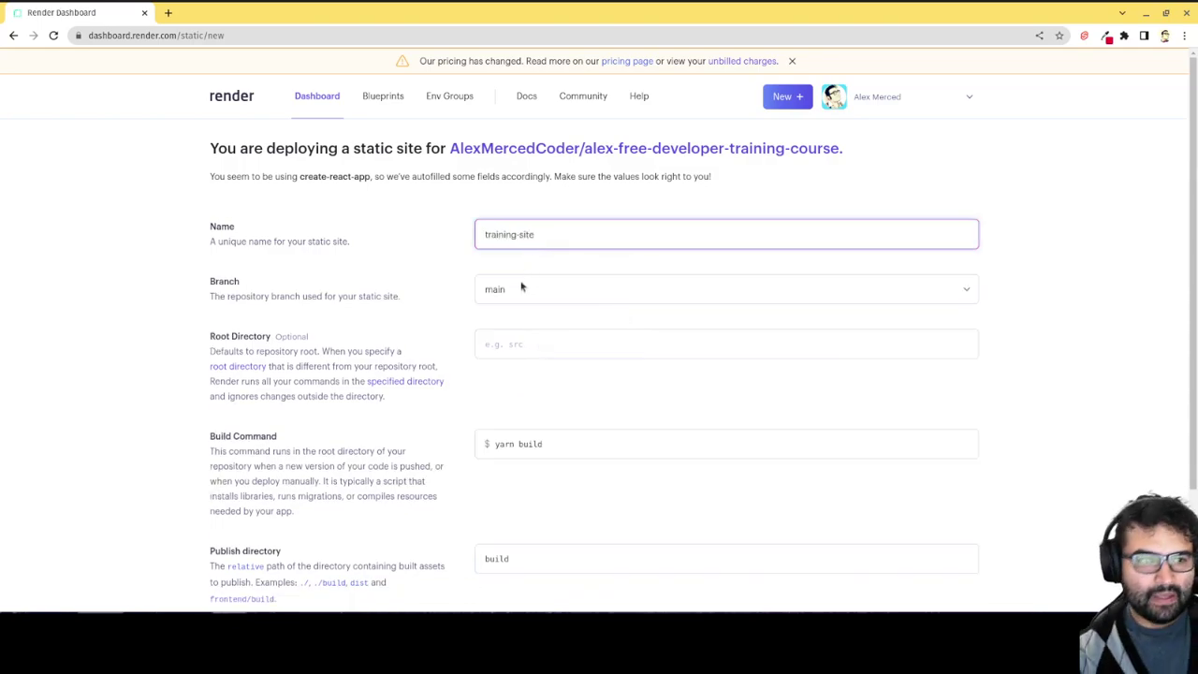
pyautogui.scroll(-1, 525, 444)
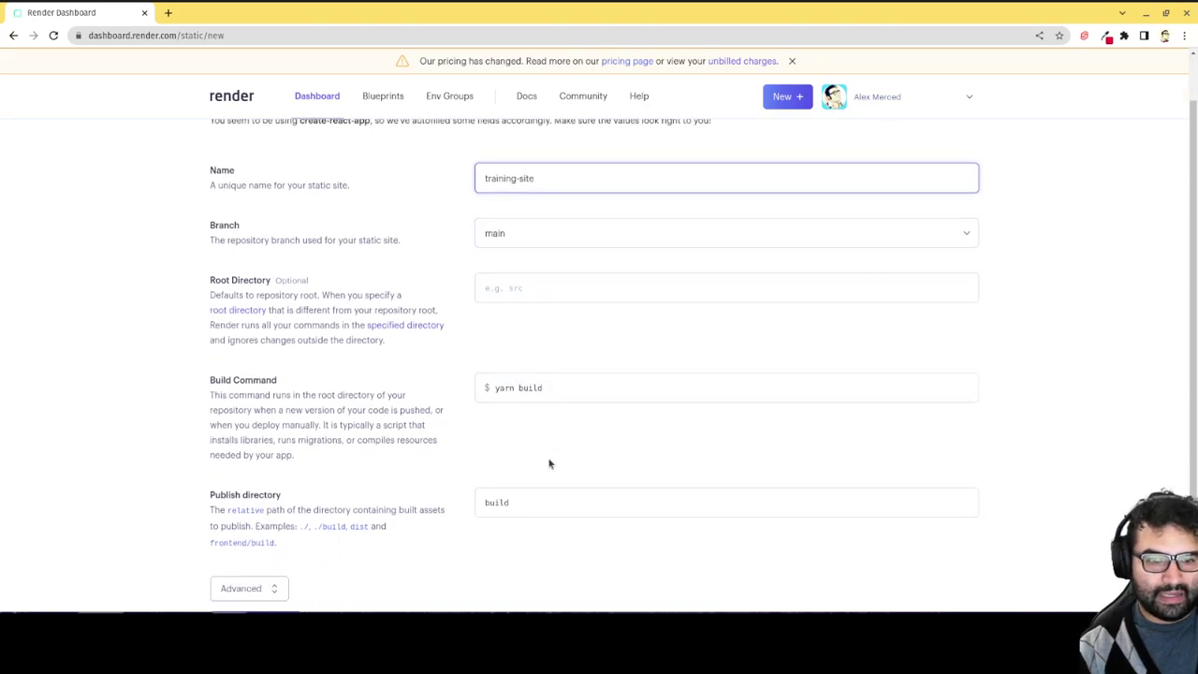
pyautogui.click(546, 367)
pyautogui.moveTo(545, 367); pyautogui.dragTo(478, 367)
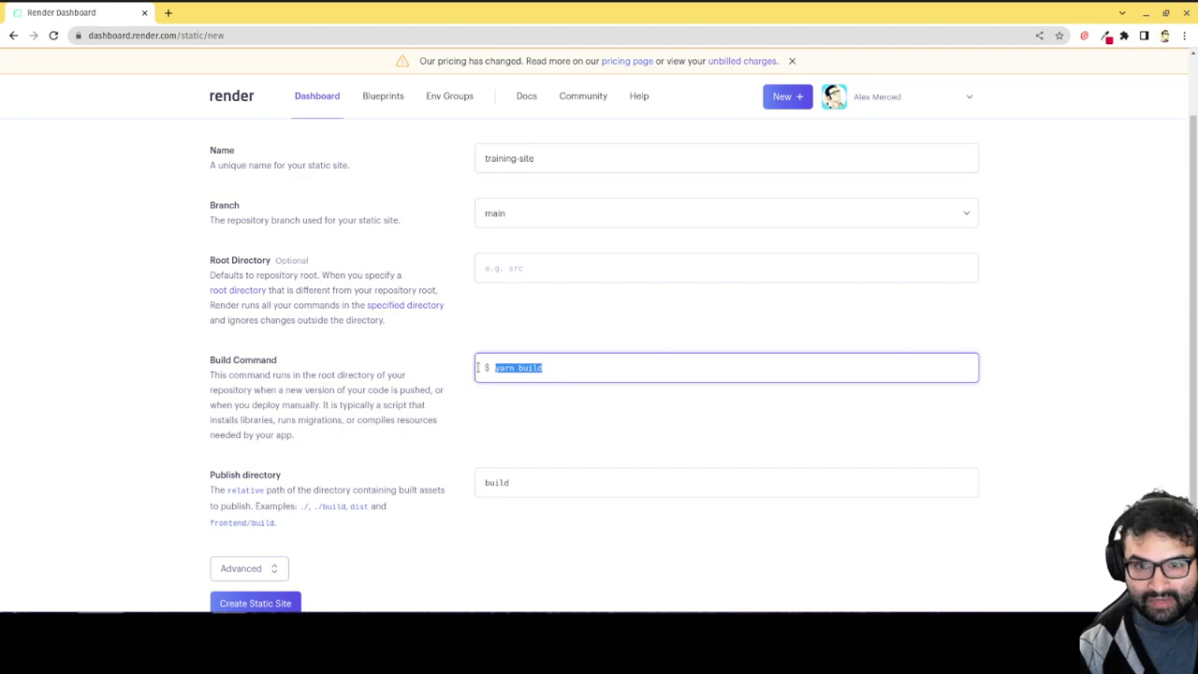
pyautogui.moveTo(515, 484); pyautogui.dragTo(394, 483)
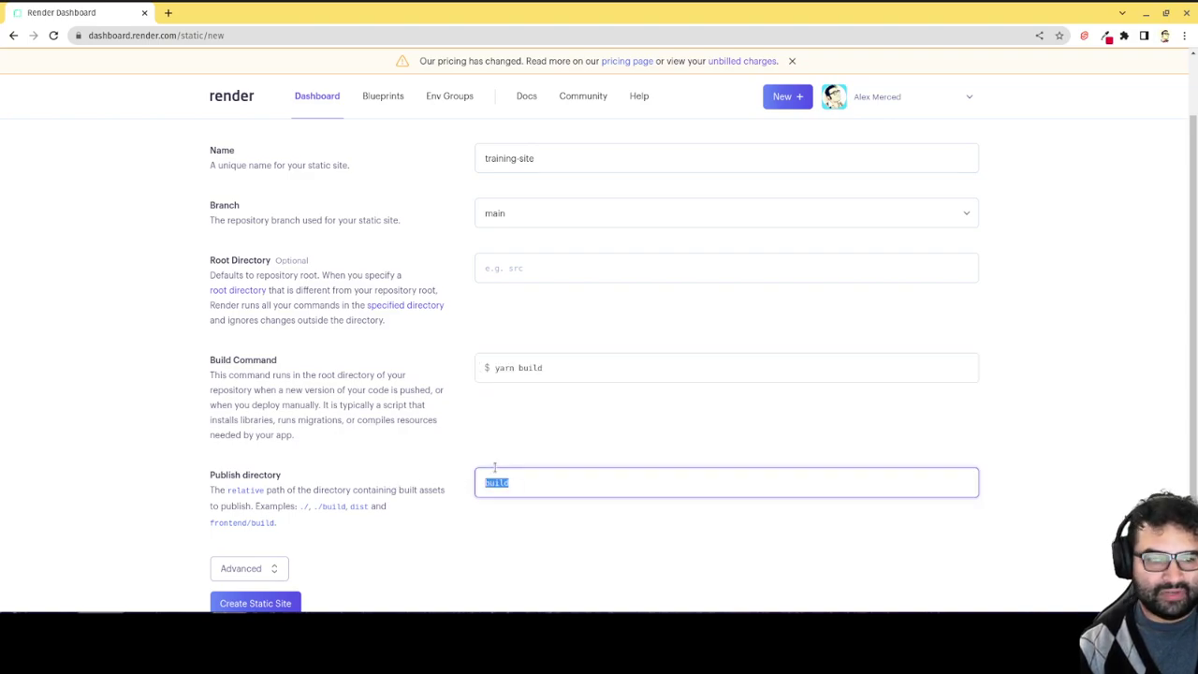
pyautogui.scroll(-1, 496, 470)
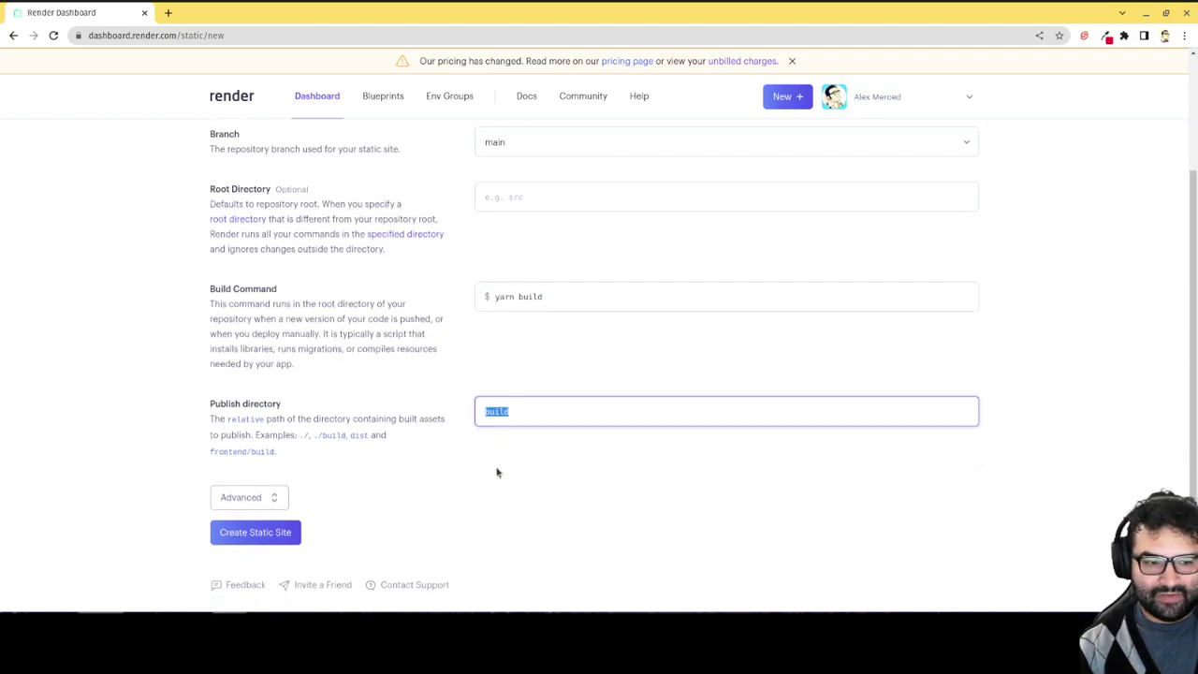
pyautogui.click(265, 540)
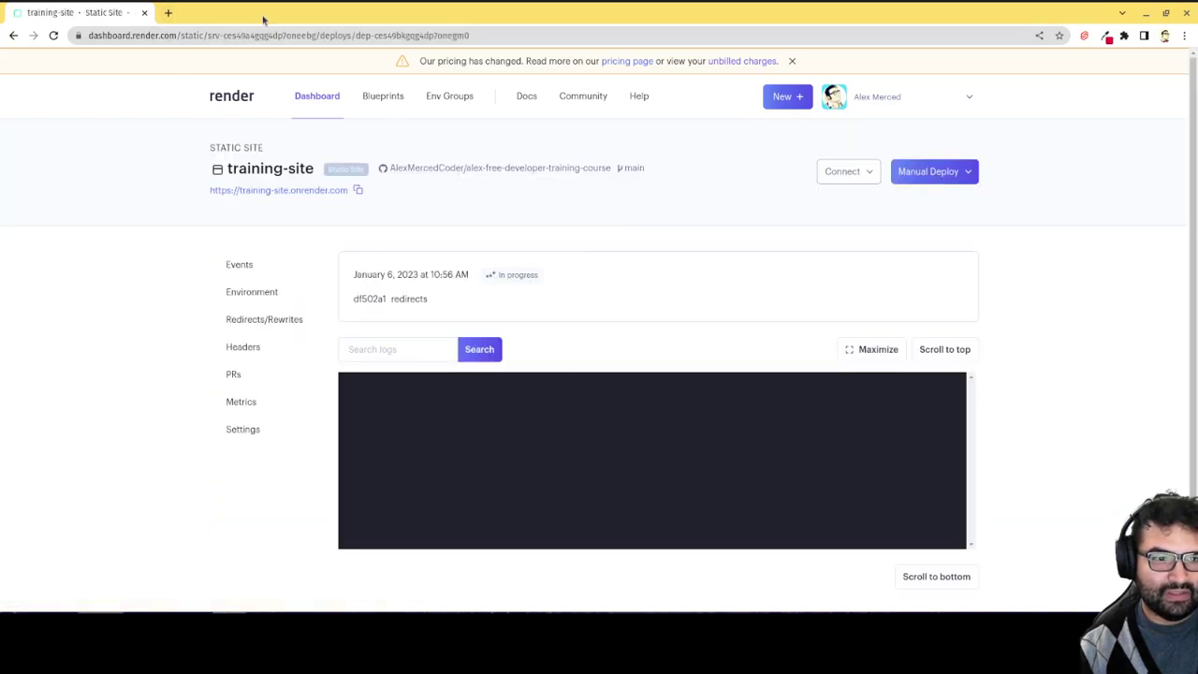
pyautogui.click(168, 13)
# Log in to vercel.com with GitHub and start a new project from Add New.
pyautogui.write('ver')
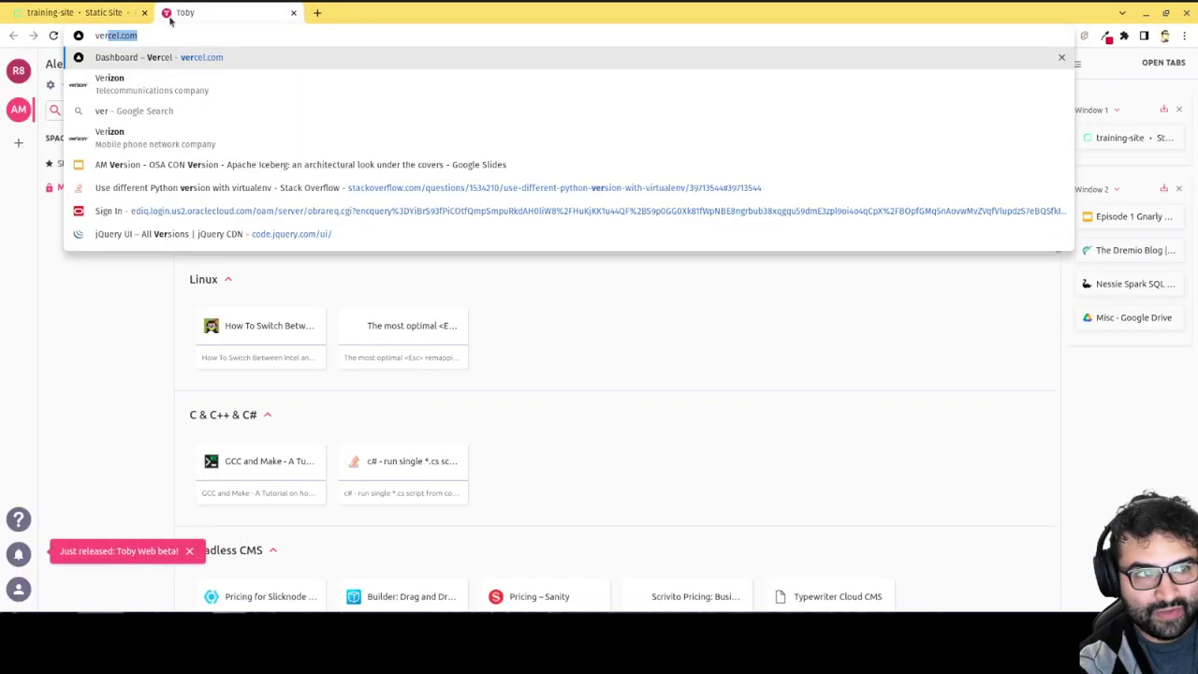
pyautogui.press('Return')
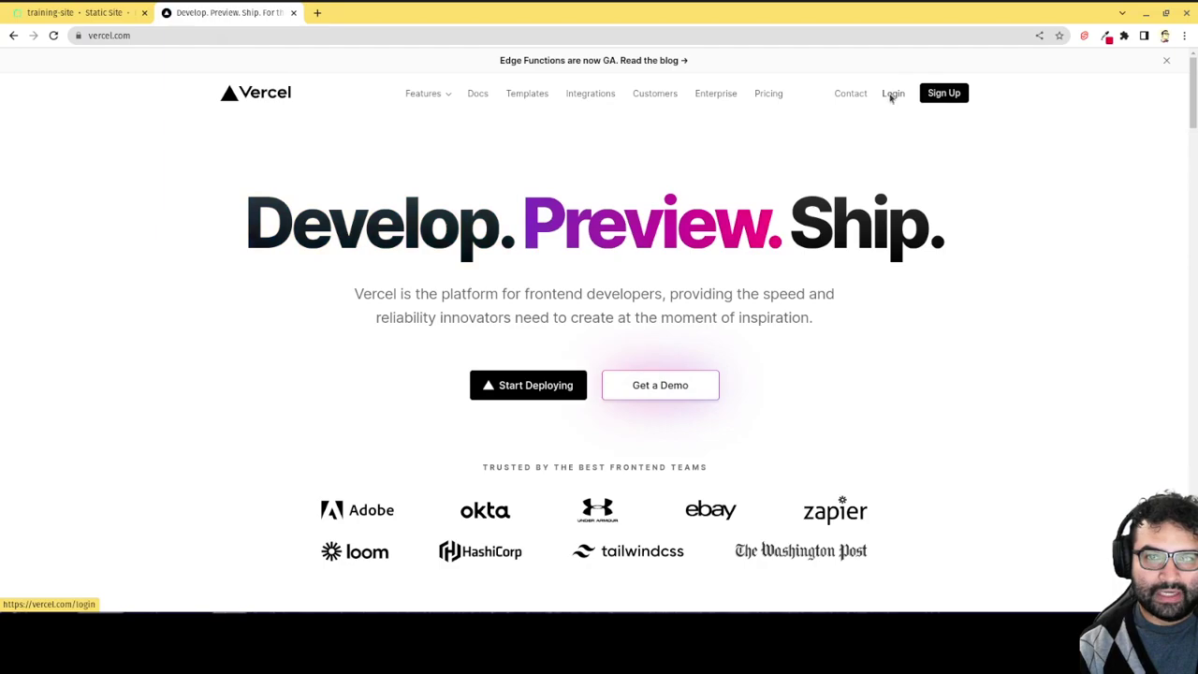
pyautogui.click(892, 93)
pyautogui.click(660, 264)
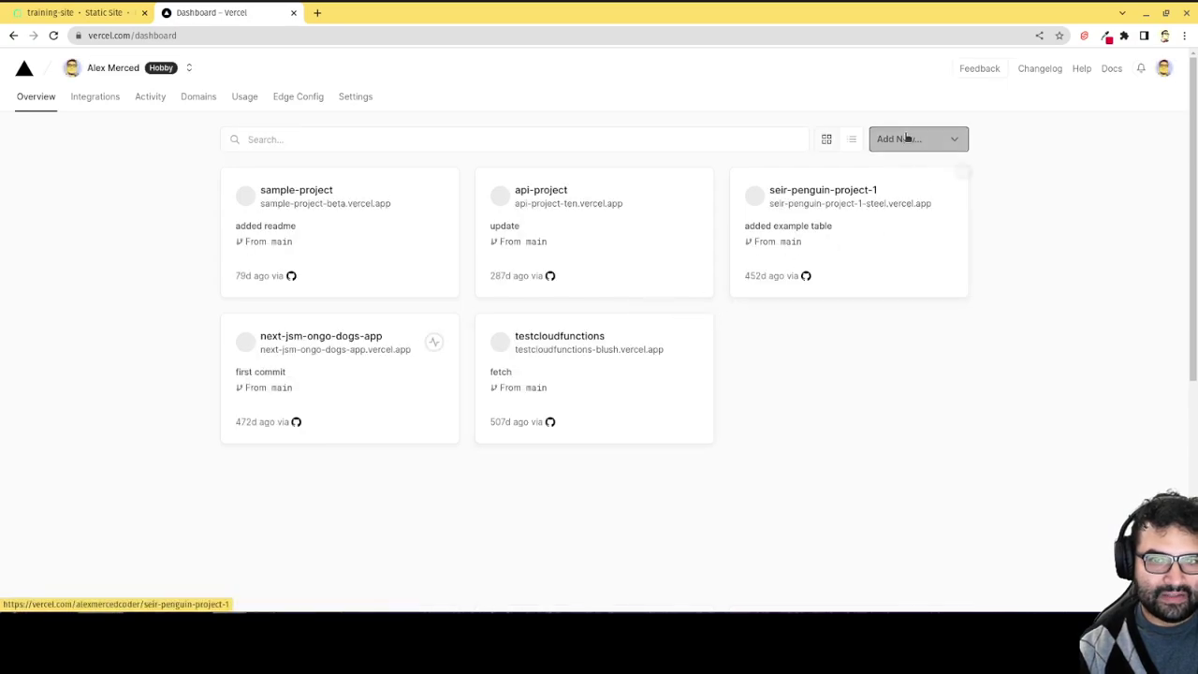
pyautogui.click(904, 138)
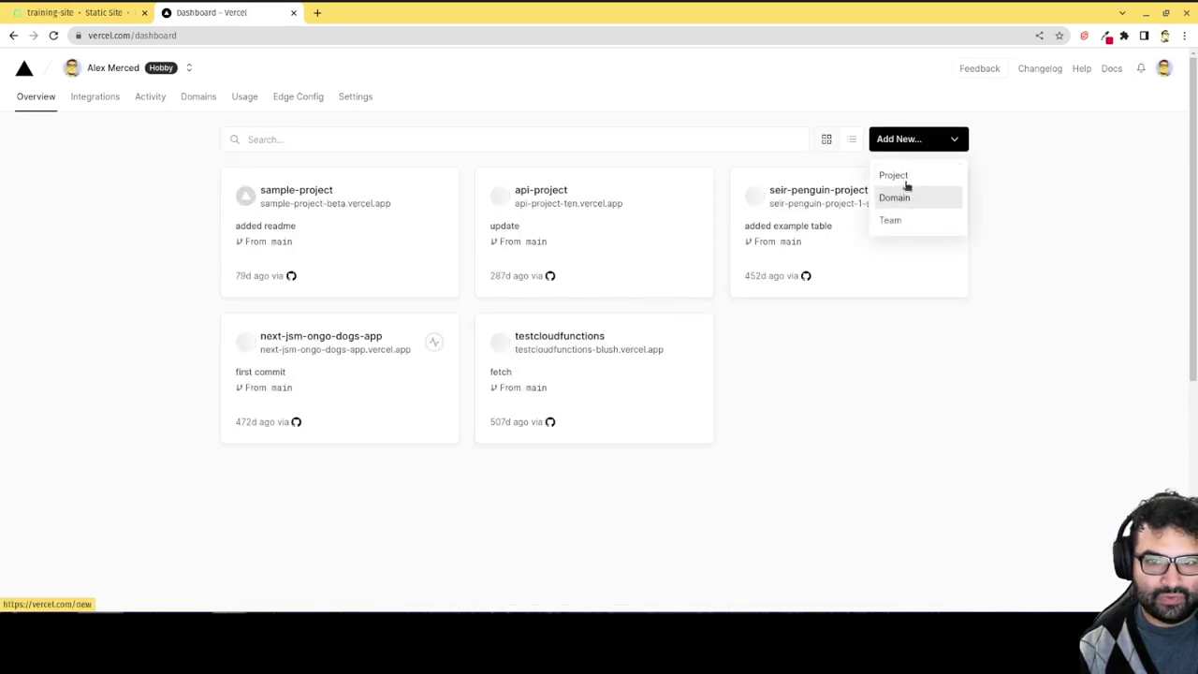
pyautogui.click(904, 177)
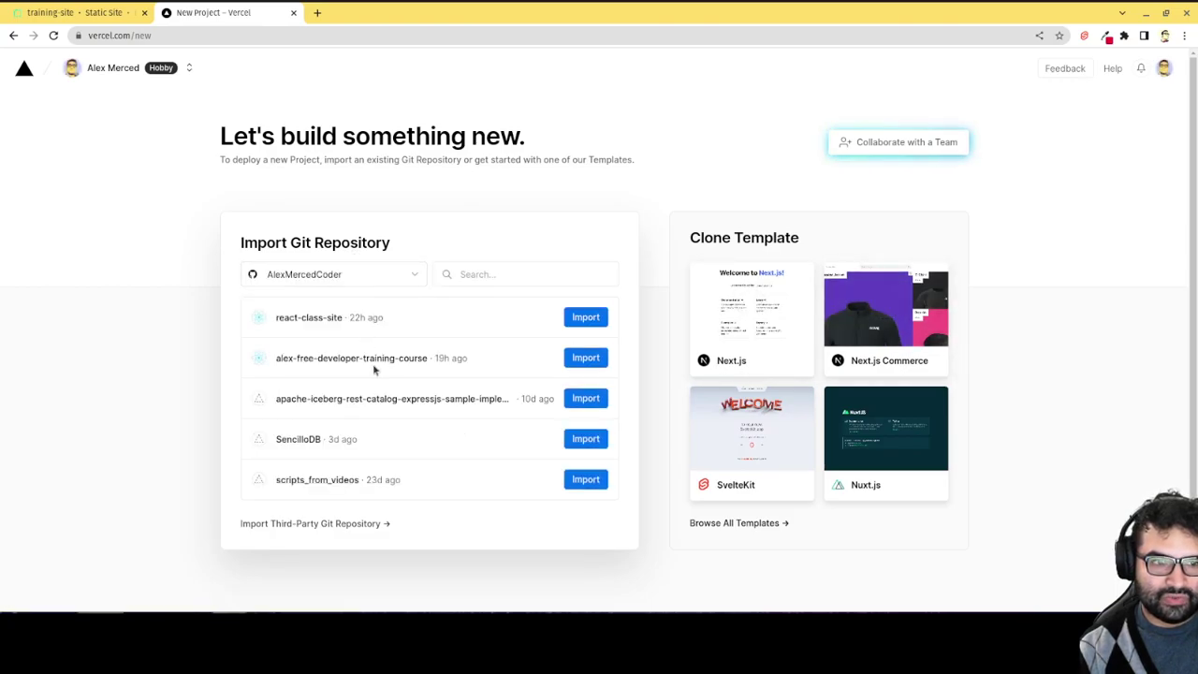
# Import alex-free-developer-training-course and deploy it with the default Create React App settings.
pyautogui.click(585, 359)
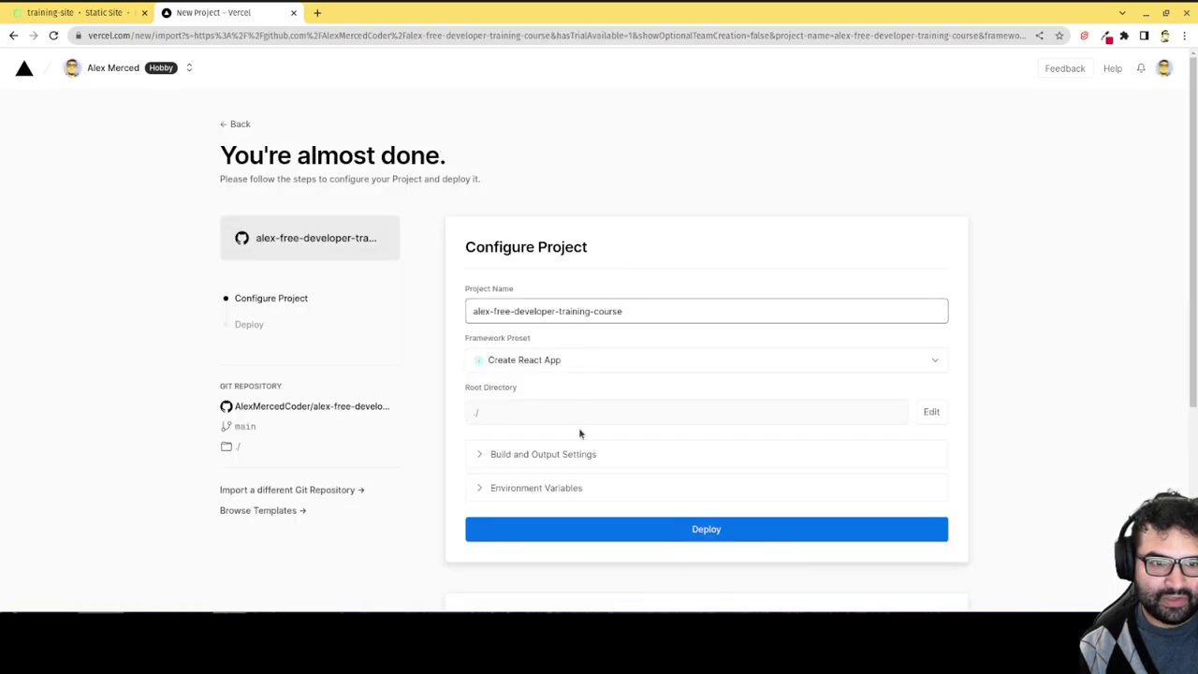
pyautogui.click(567, 453)
pyautogui.scroll(-2, 561, 440)
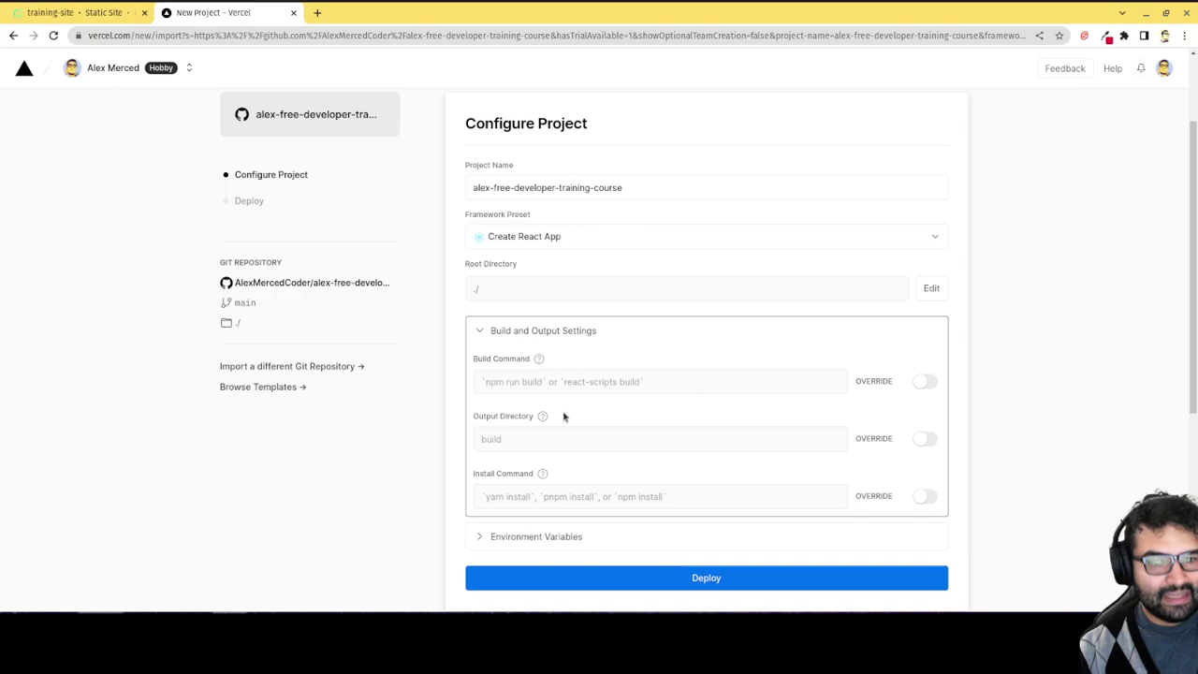
pyautogui.scroll(-2, 711, 356)
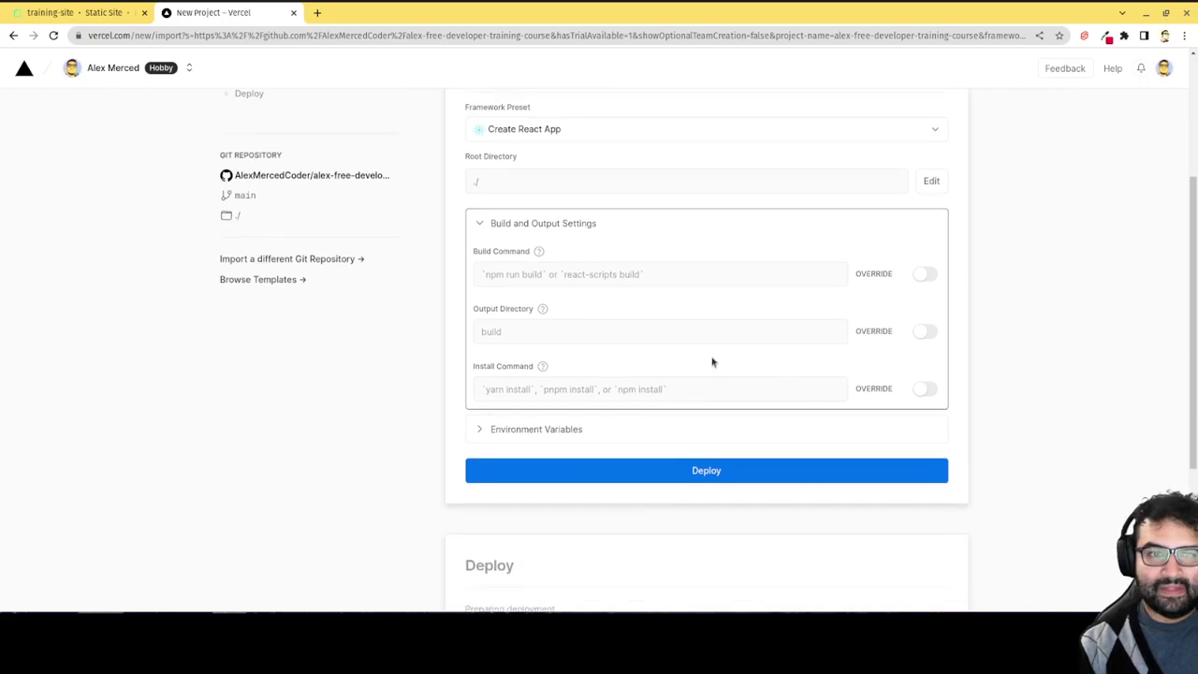
pyautogui.click(701, 453)
pyautogui.click(708, 453)
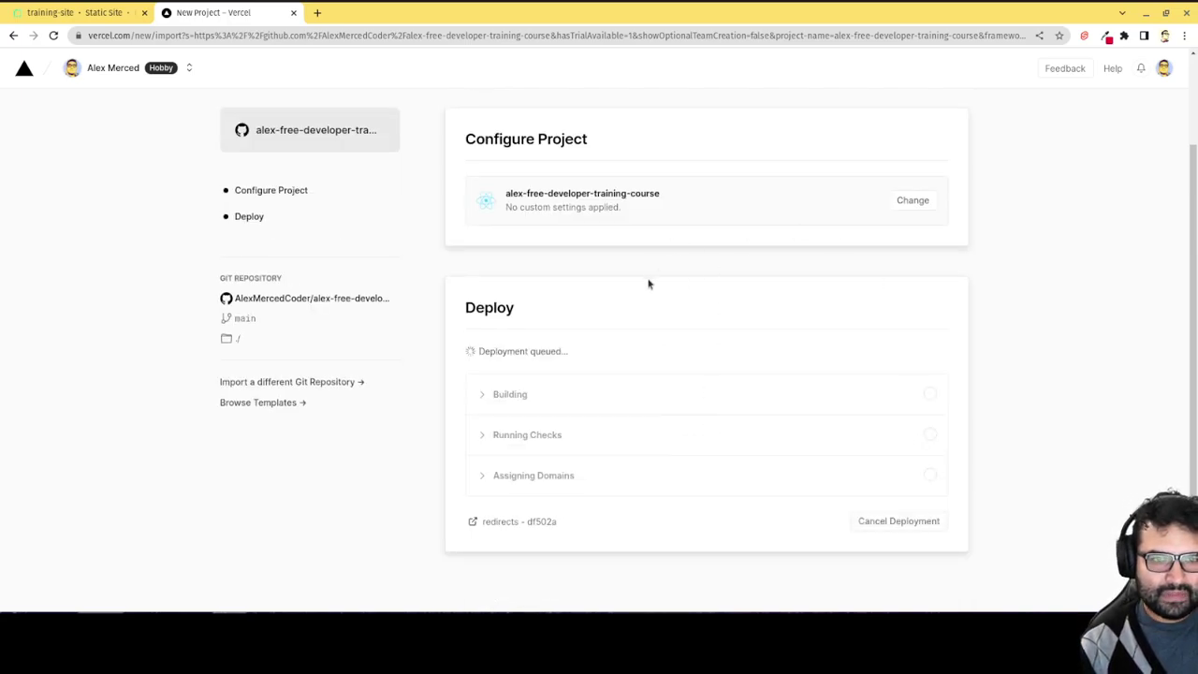
# Open netlify.com in a new tab and log in to the Netlify app.
pyautogui.click(317, 13)
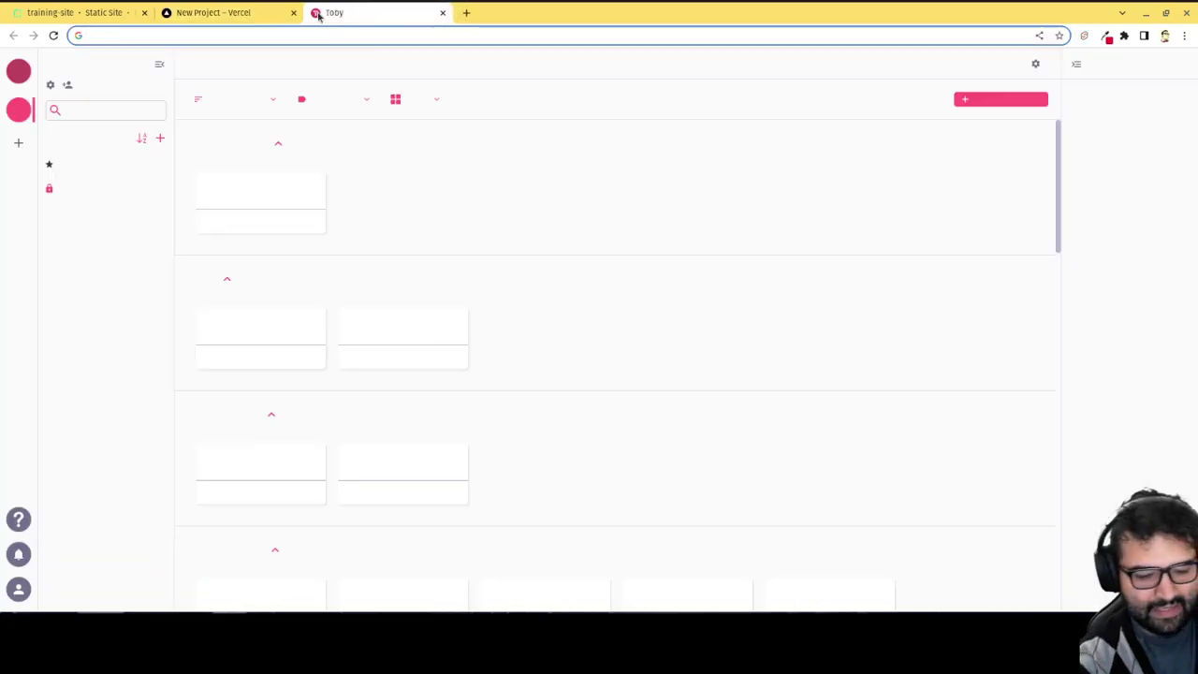
pyautogui.write('netlif')
pyautogui.press('Return')
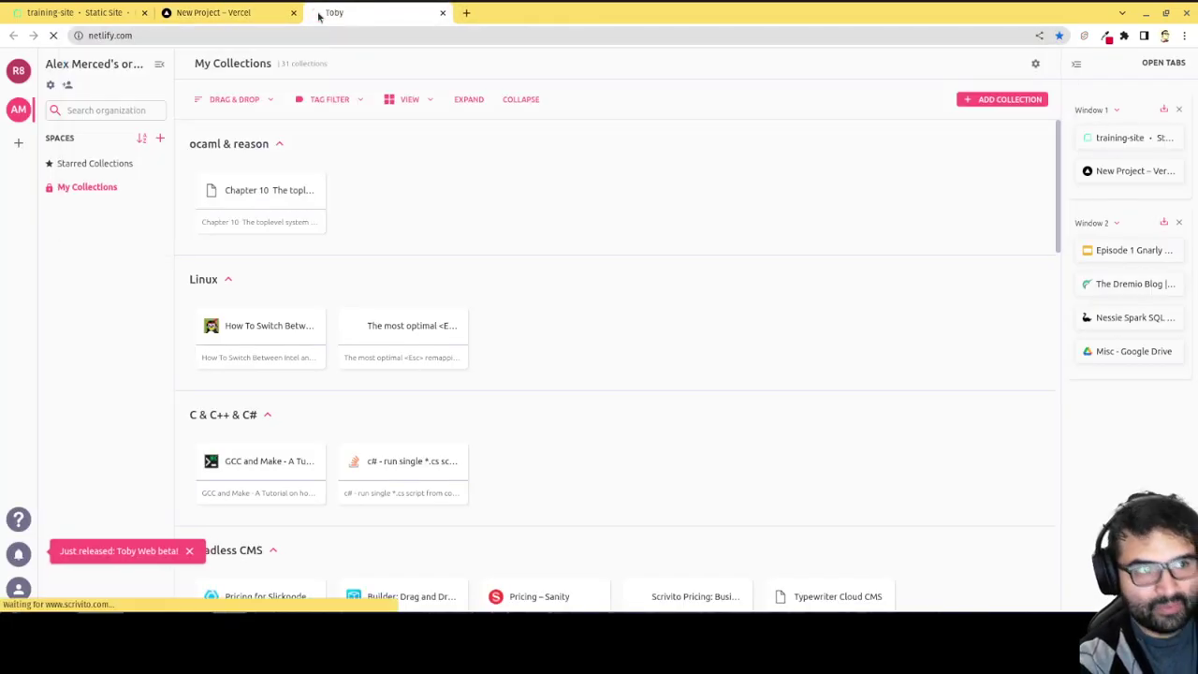
pyautogui.click(867, 94)
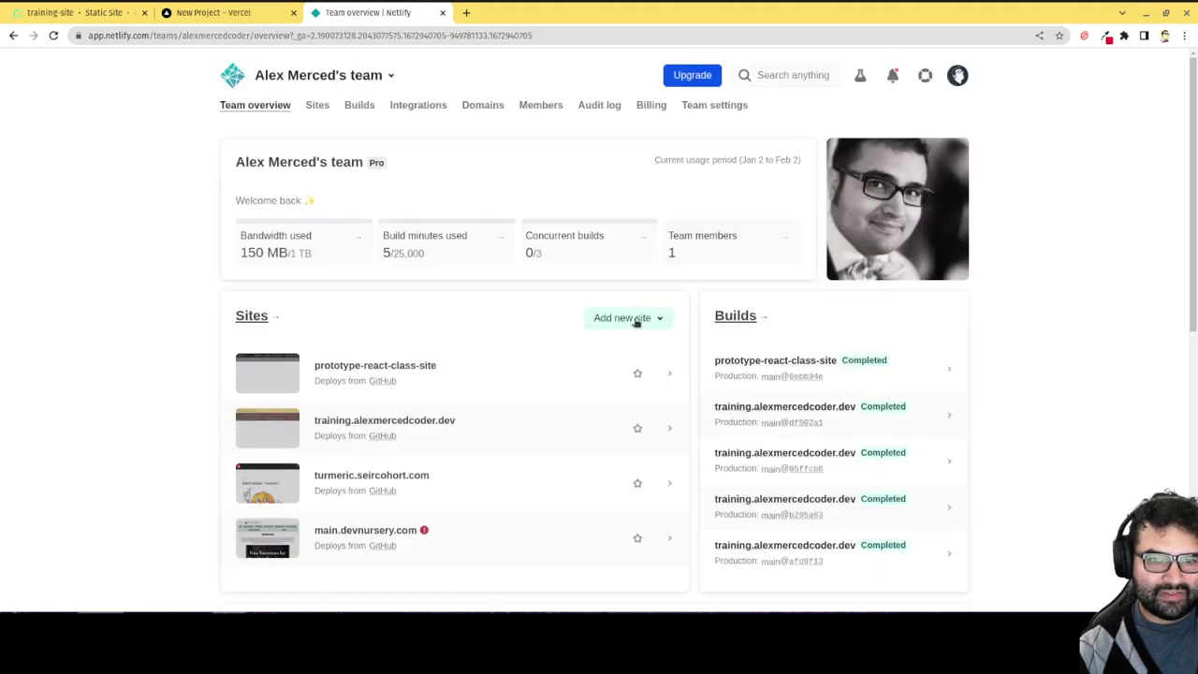
# Import an existing project from GitHub and search the repositories for 'free'.
pyautogui.click(637, 319)
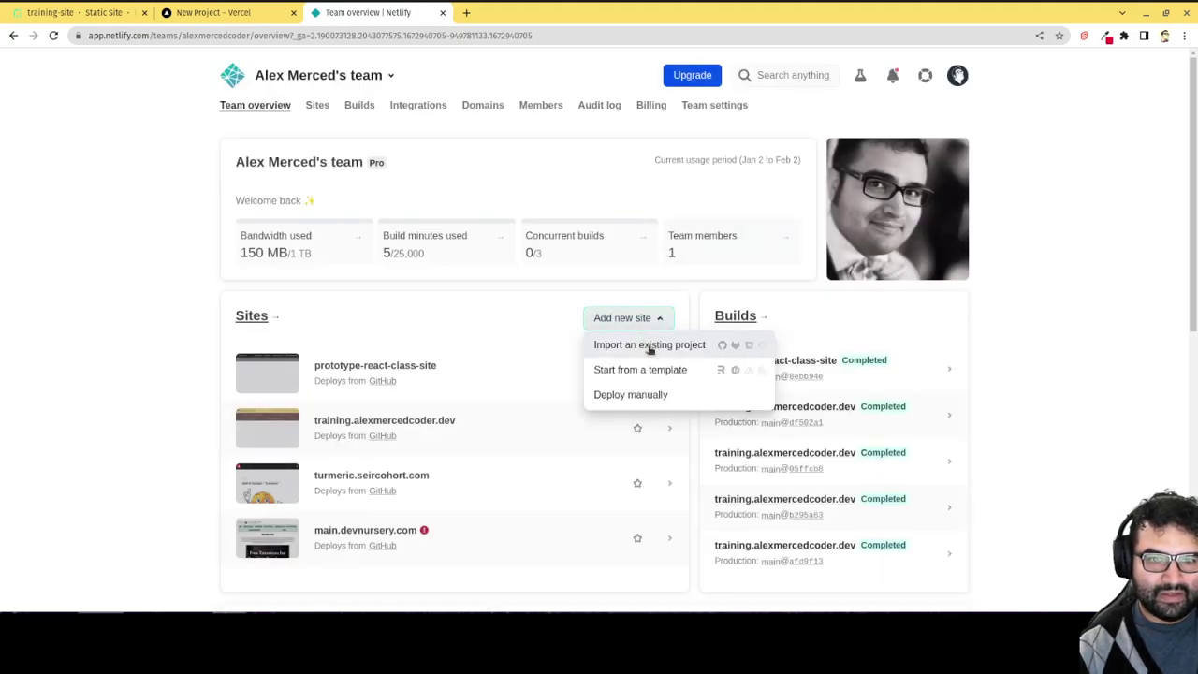
pyautogui.click(650, 347)
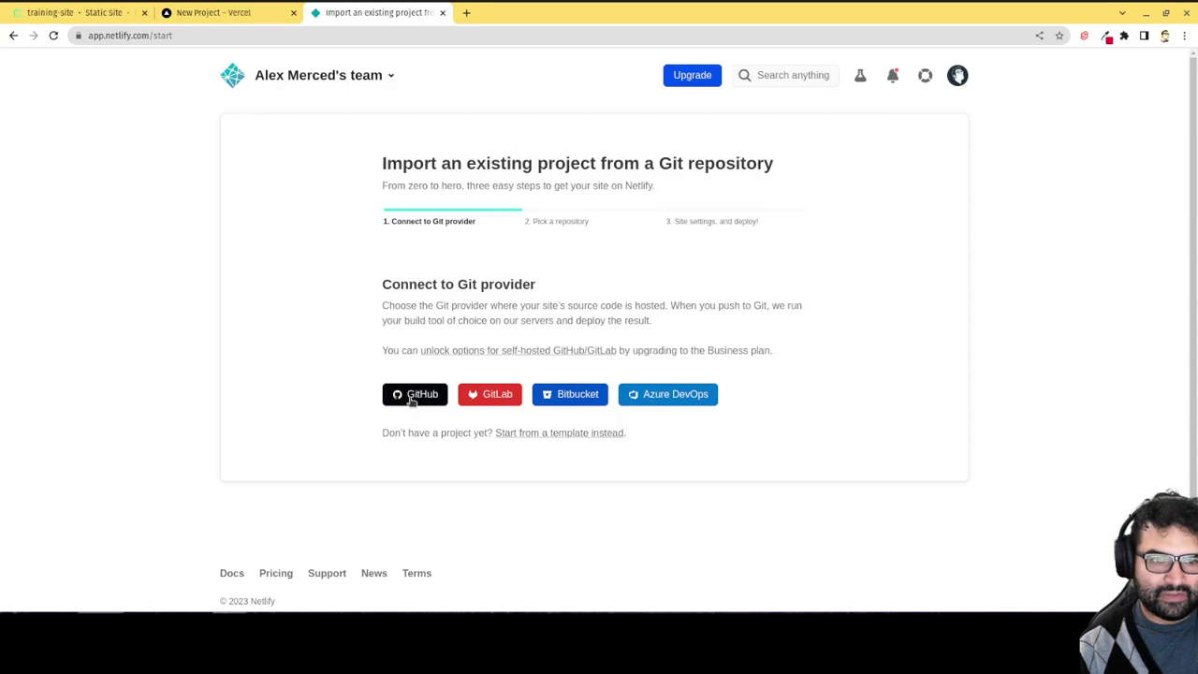
pyautogui.click(413, 397)
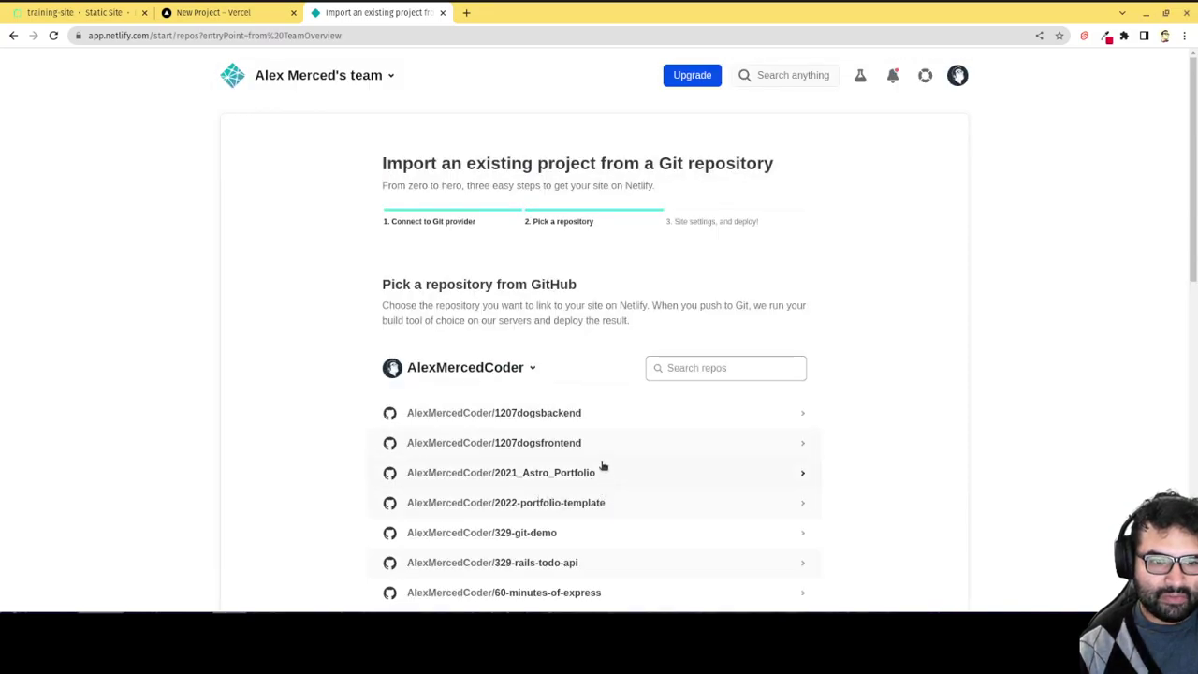
pyautogui.click(668, 370)
pyautogui.write('free')
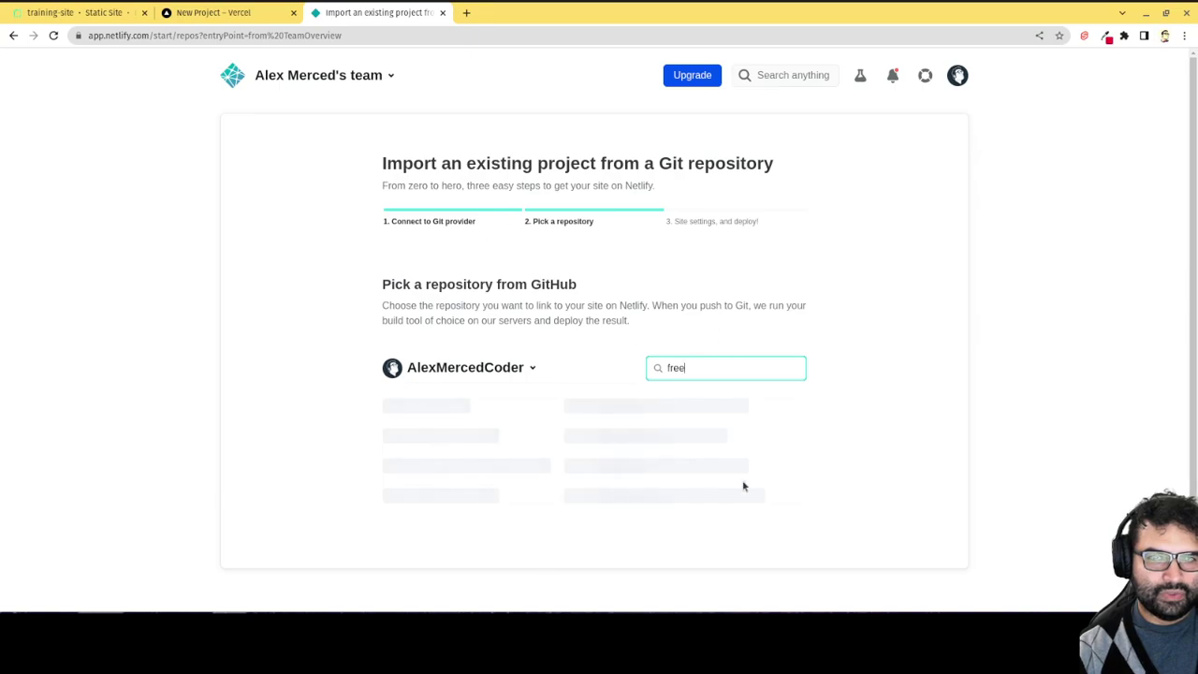
pyautogui.click(467, 12)
# Load the account's GitHub profile page, which lists 442 repositories.
pyautogui.write('gith')
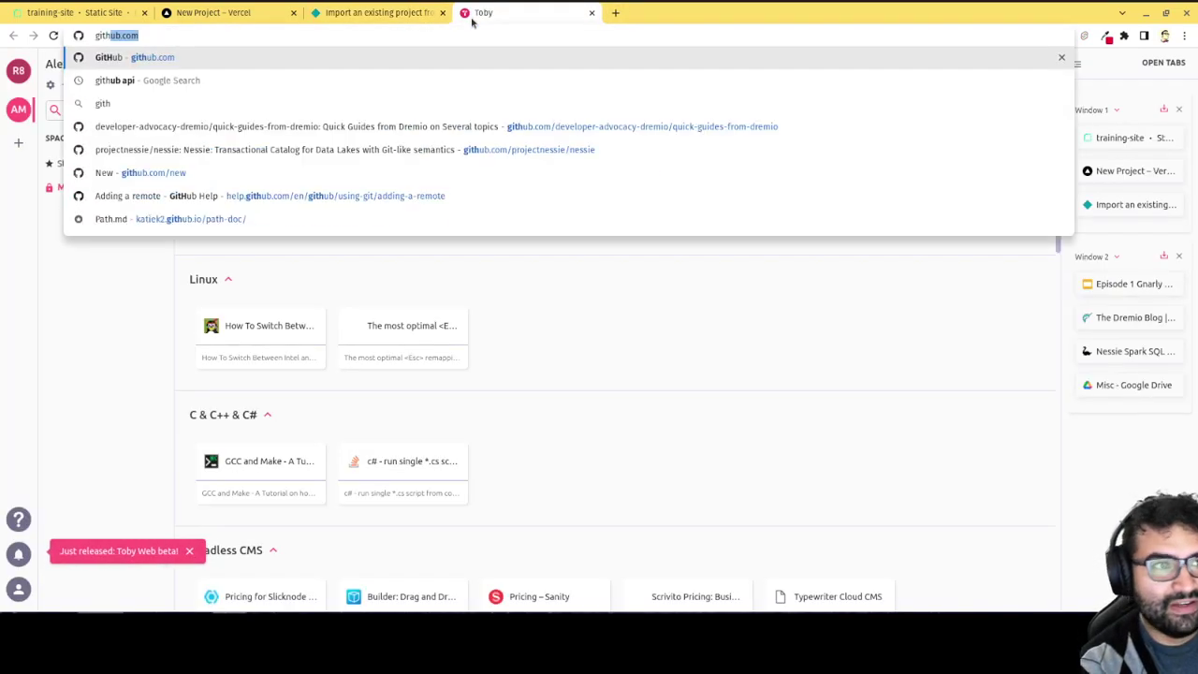
pyautogui.write('ub.com/alexm')
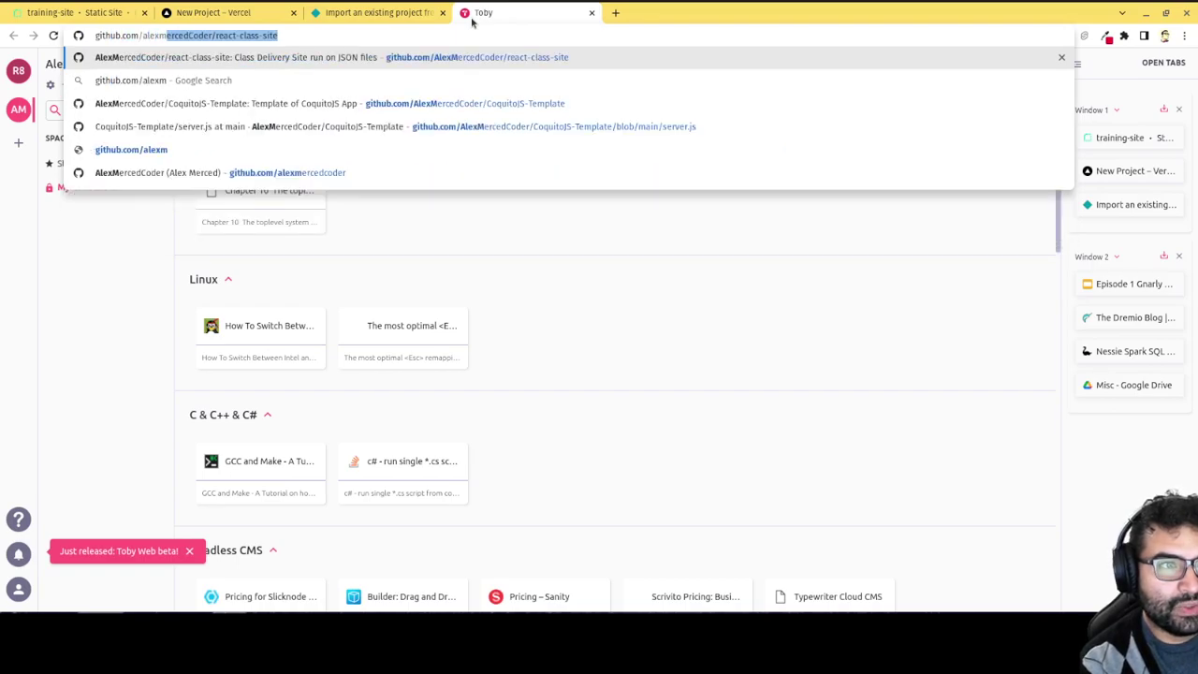
pyautogui.write('ercedCoder/re')
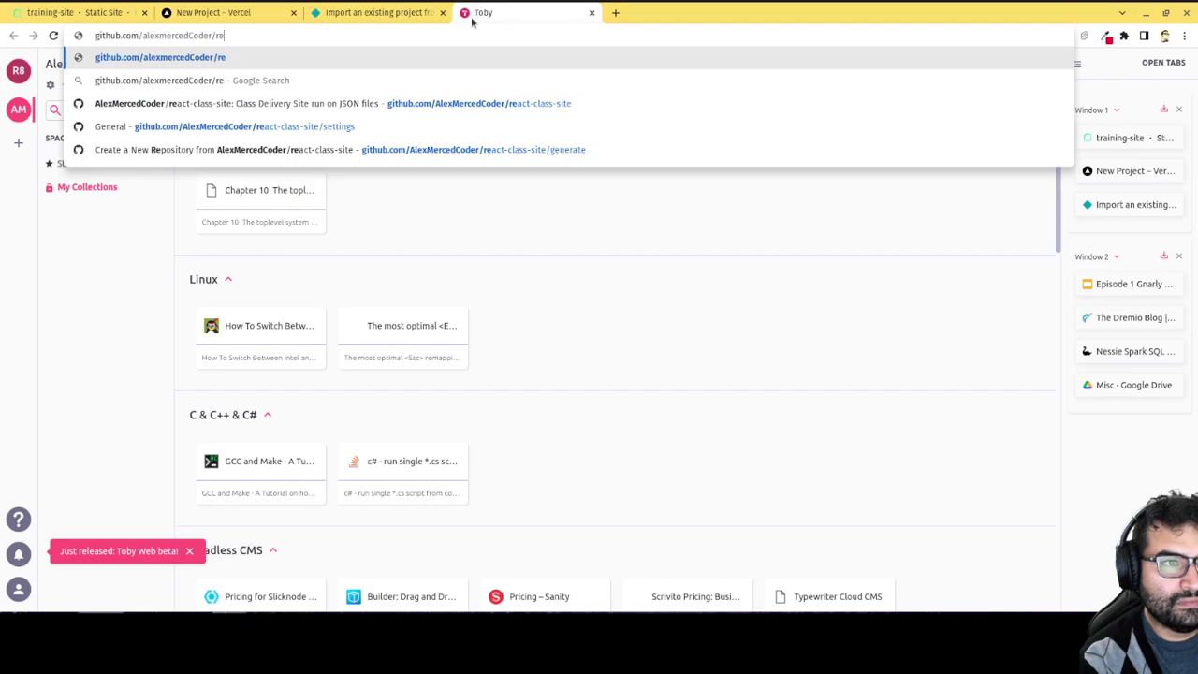
pyautogui.press('BackSpace')
pyautogui.press('BackSpace')
pyautogui.press('Return')
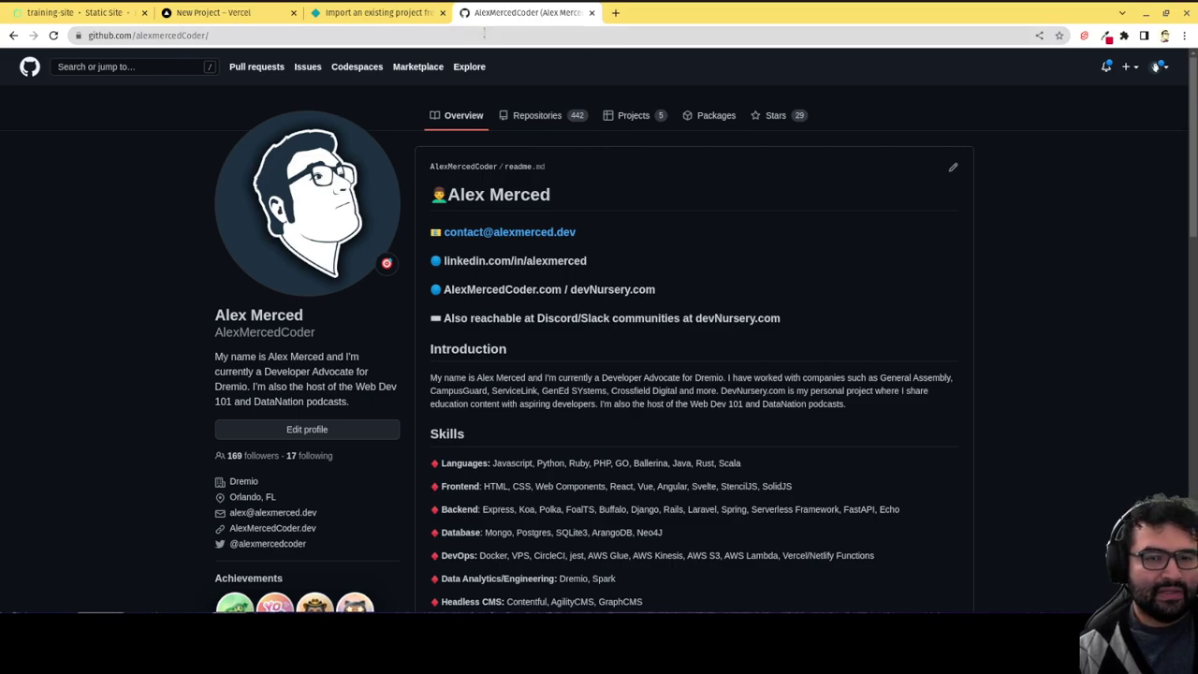
# Deploy alex-free-developer-training-course on Netlify with npm run build into build, then check Render's build log.
pyautogui.click(388, 13)
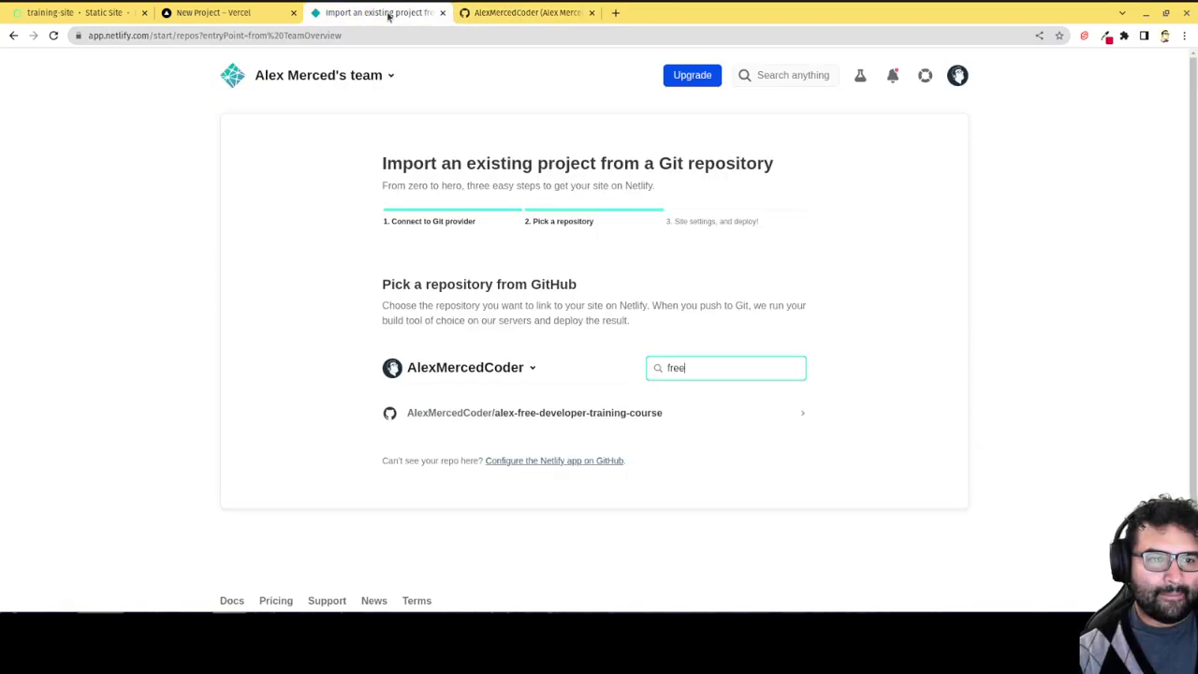
pyautogui.click(552, 419)
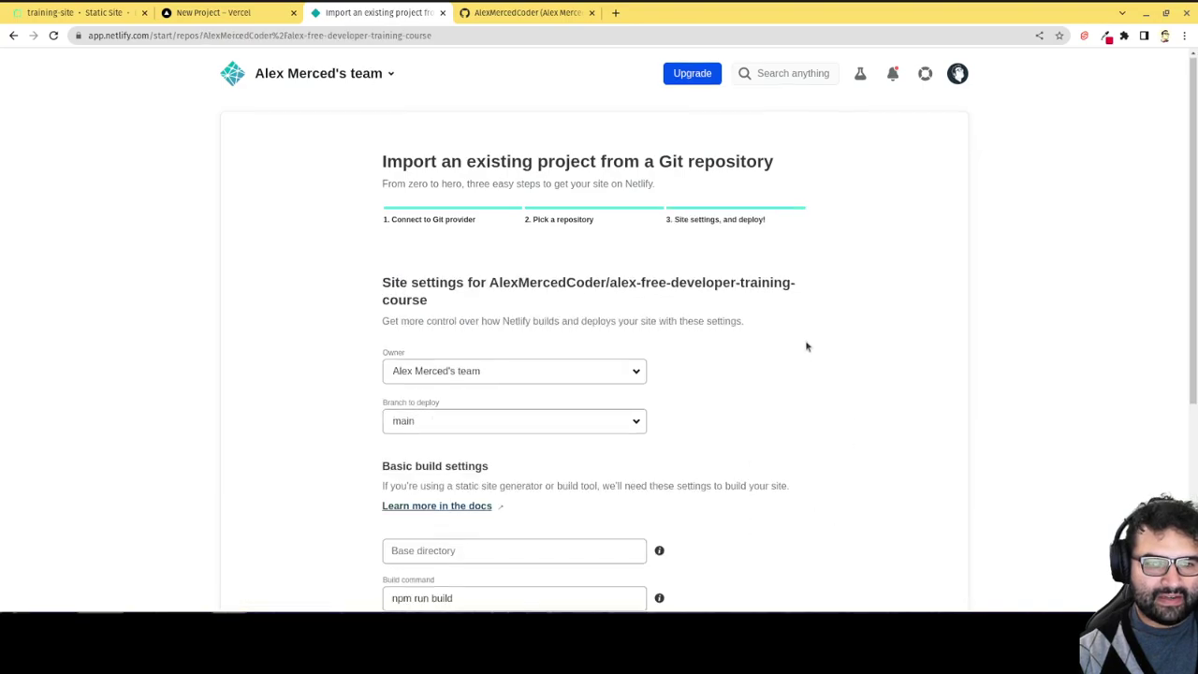
pyautogui.scroll(-2, 414, 461)
pyautogui.tripleClick(436, 452)
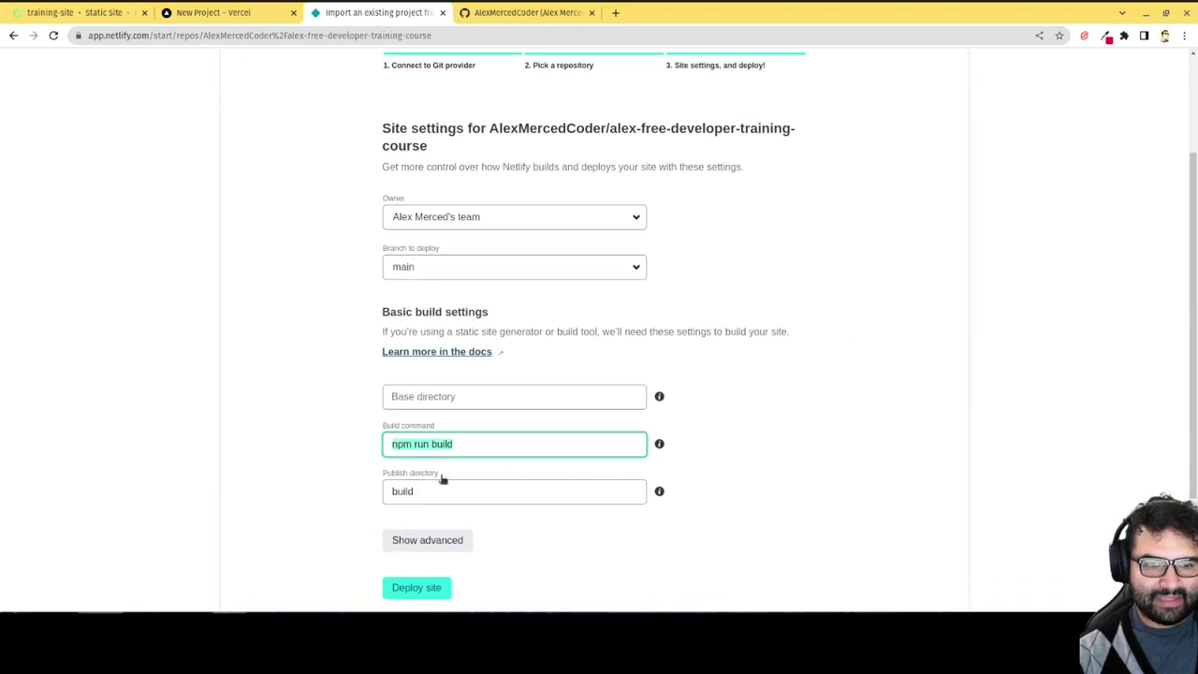
pyautogui.press('Tab')
pyautogui.click(447, 588)
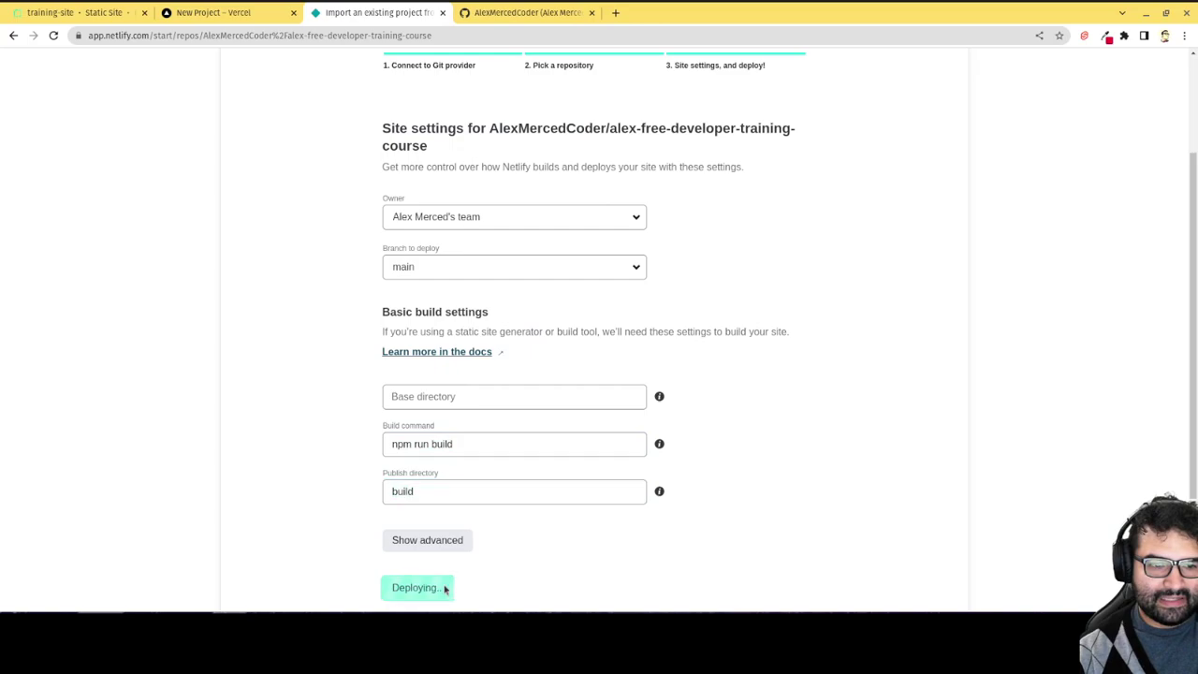
pyautogui.click(88, 15)
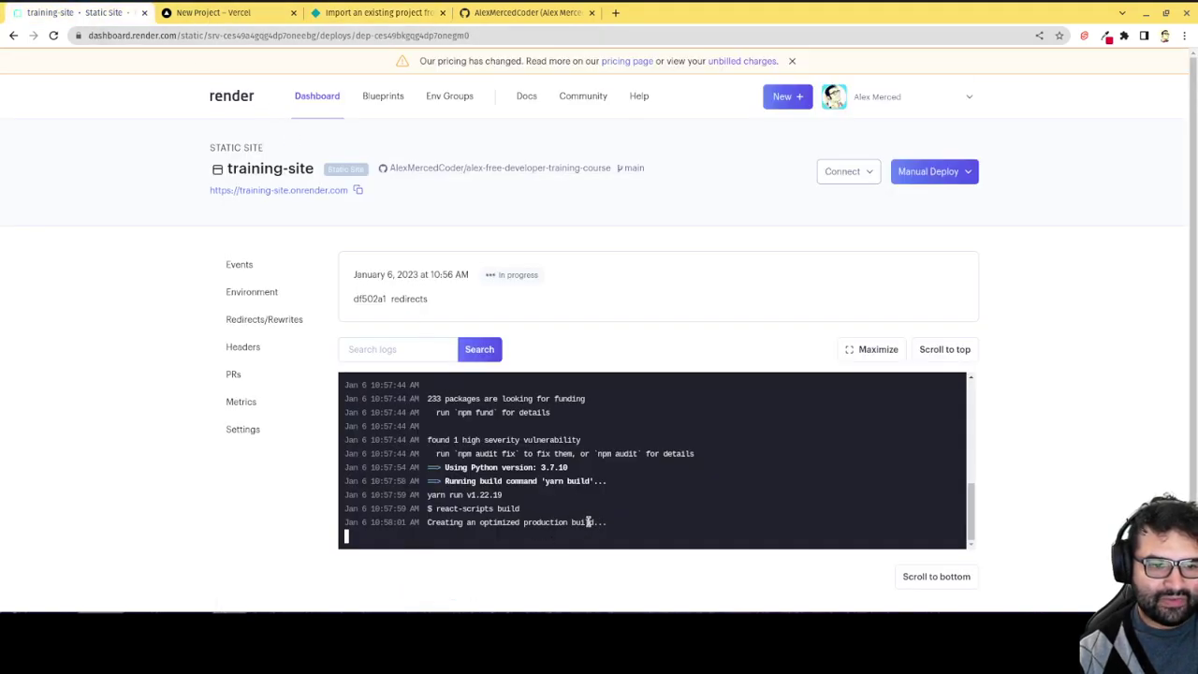
# Confirm the Vercel production deployment is Ready and preview the live vercel.app training site.
pyautogui.moveTo(599, 524); pyautogui.dragTo(343, 378)
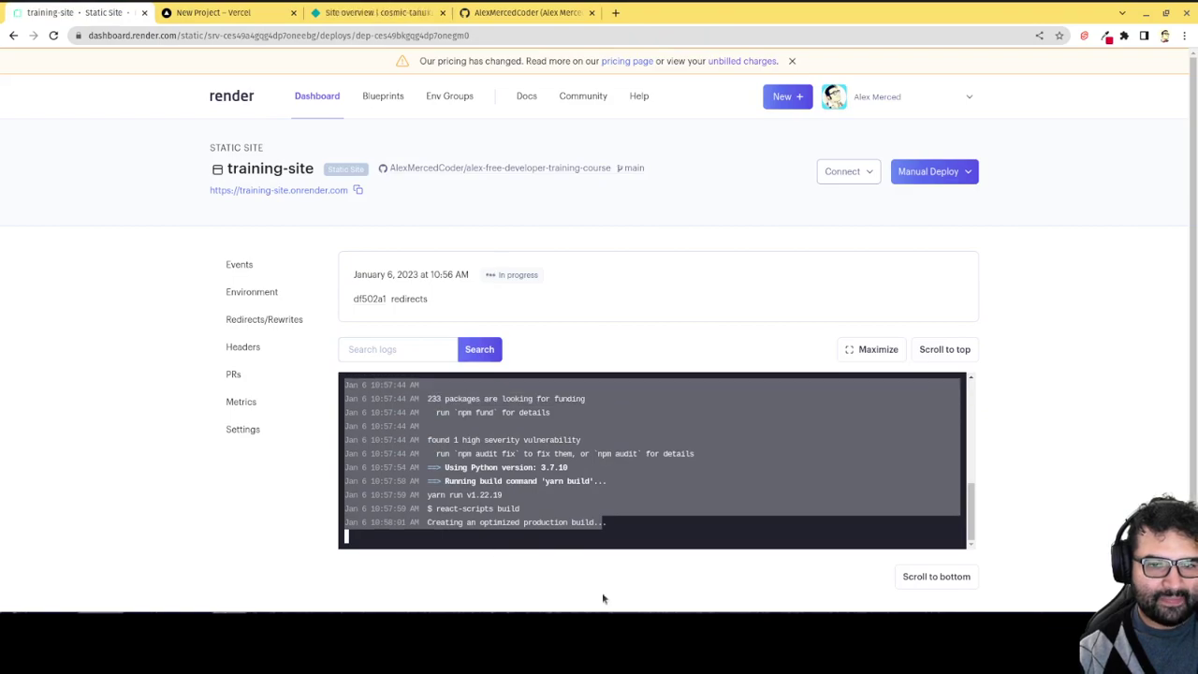
pyautogui.click(174, 19)
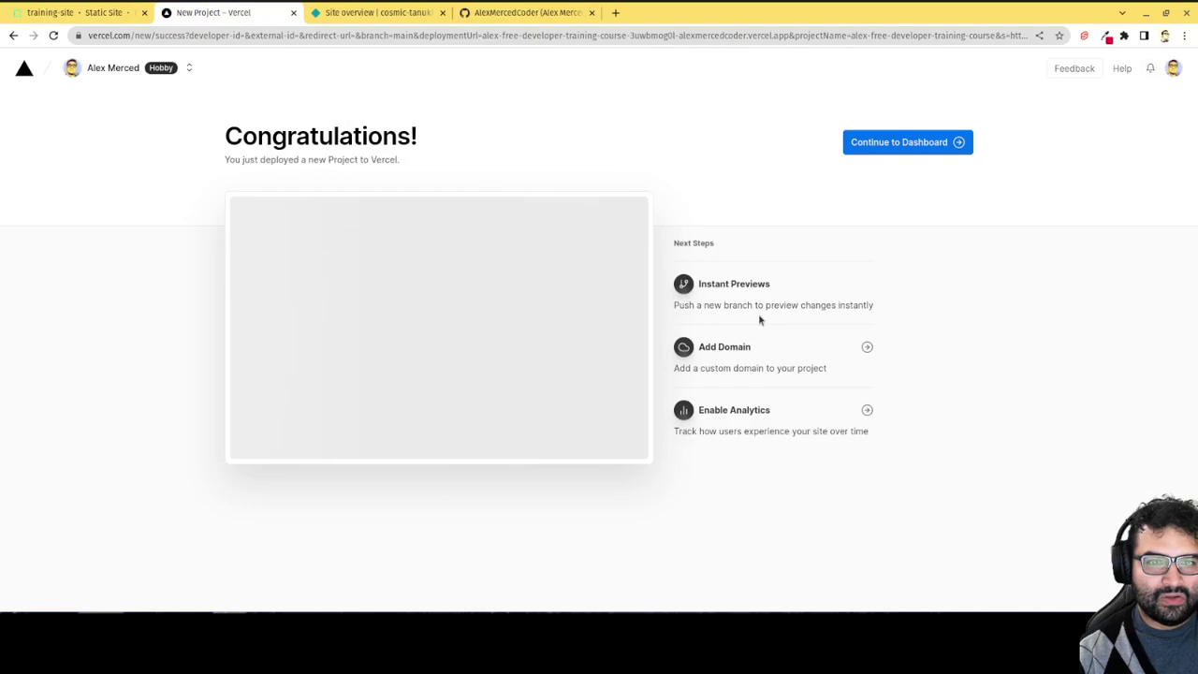
pyautogui.click(862, 151)
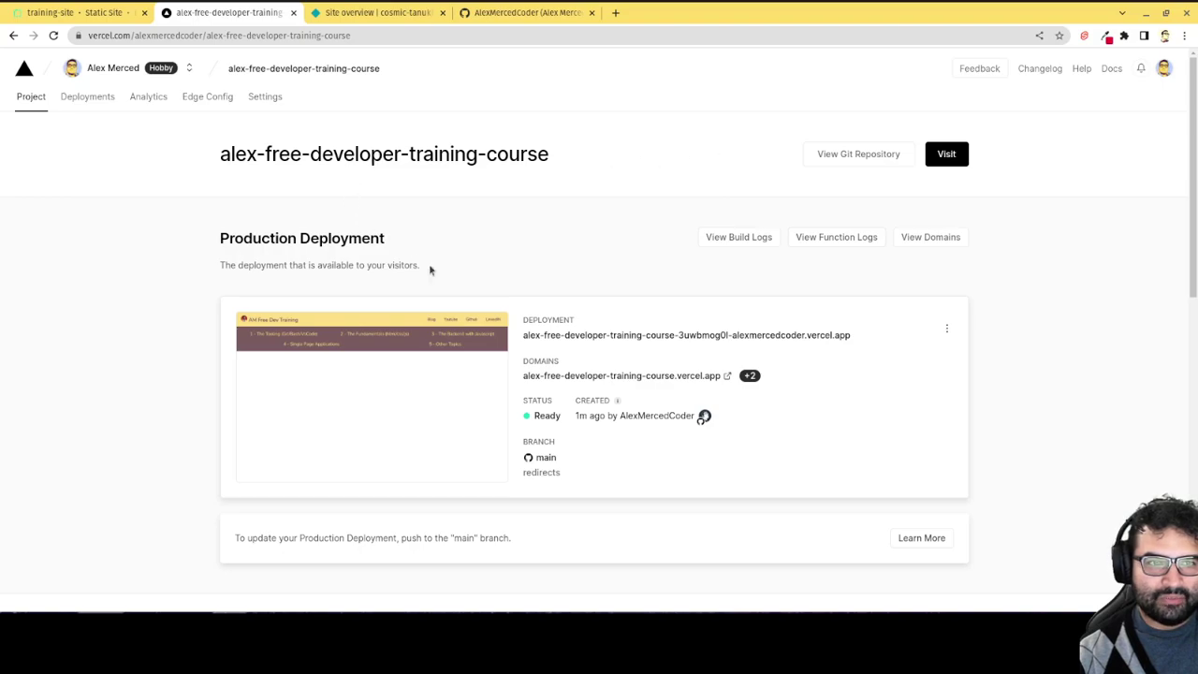
pyautogui.click(604, 376)
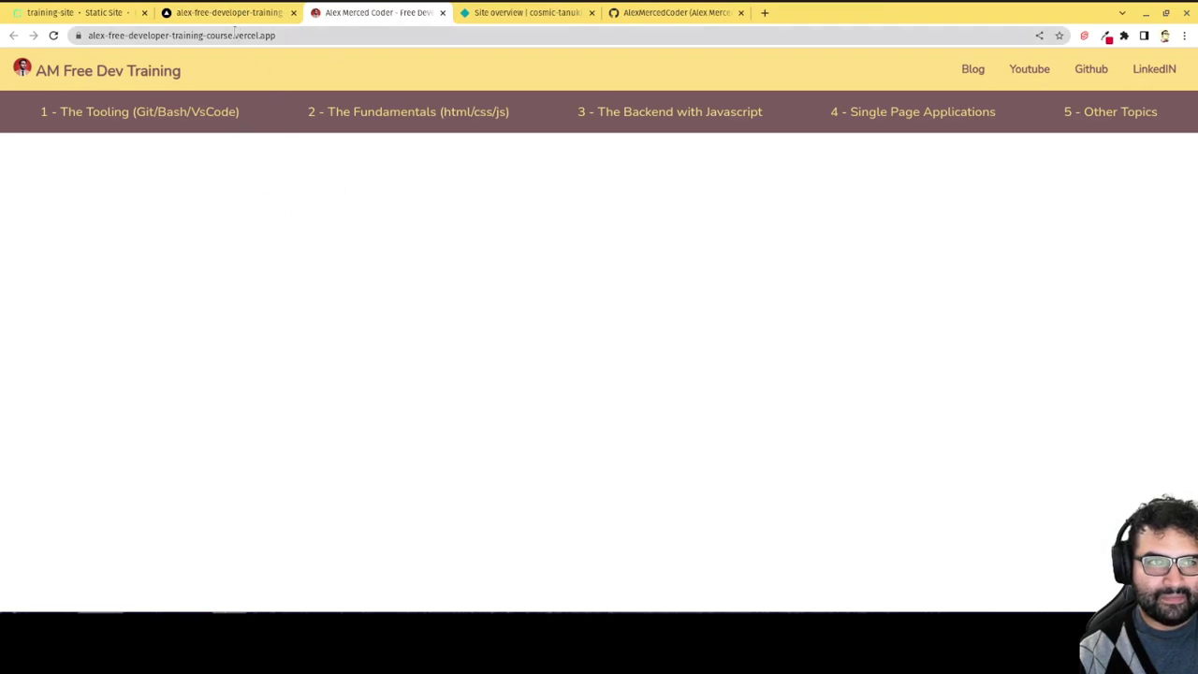
pyautogui.click(443, 15)
pyautogui.scroll(-2, 673, 320)
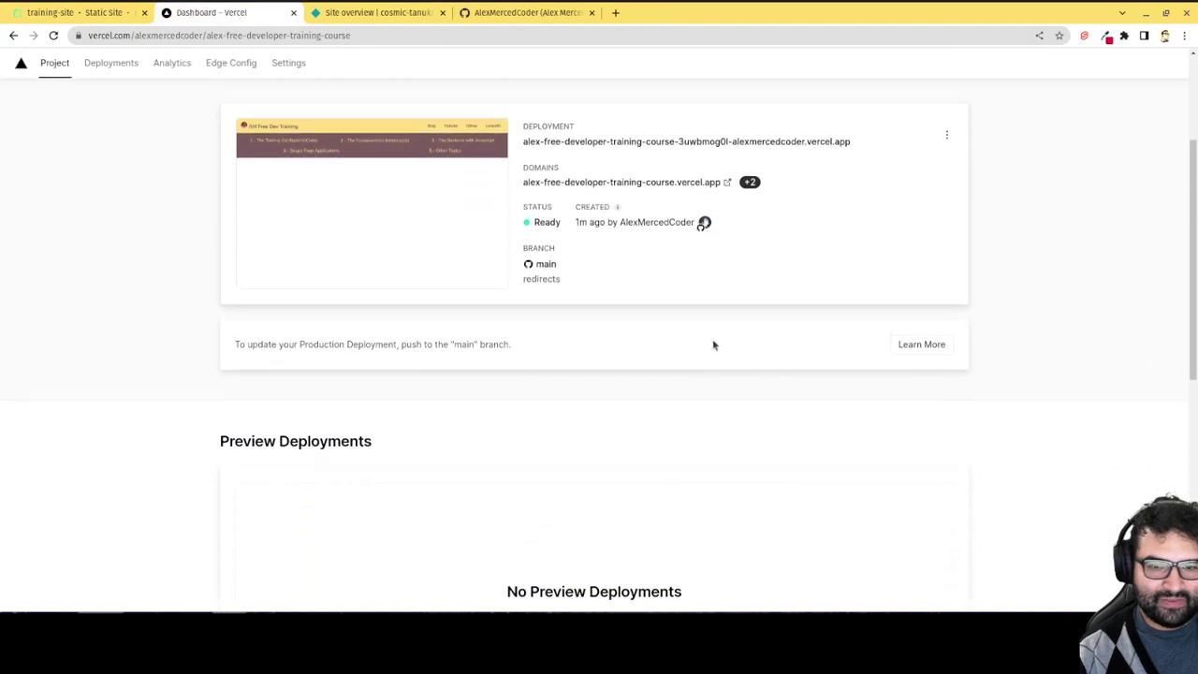
pyautogui.scroll(3, 714, 345)
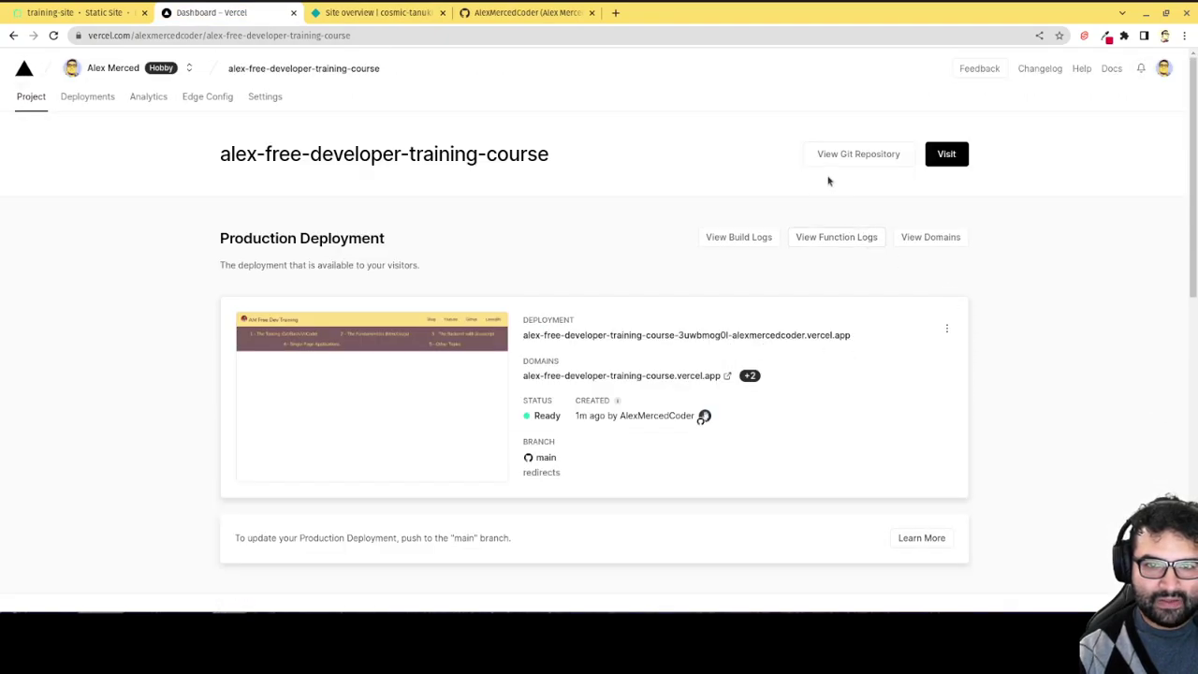
# Delete the Vercel project alex-free-developer-training-course, confirming with its name and 'delete my project'.
pyautogui.click(273, 98)
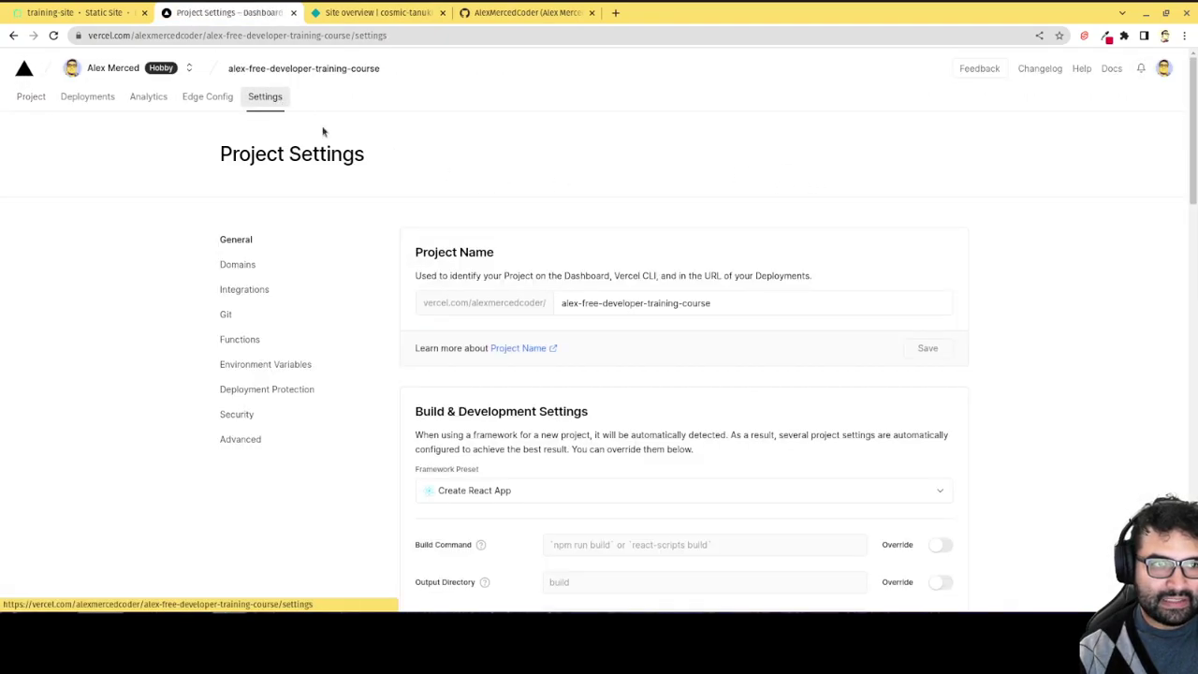
pyautogui.scroll(-2, 658, 355)
pyautogui.scroll(-10, 661, 346)
pyautogui.scroll(2, 664, 350)
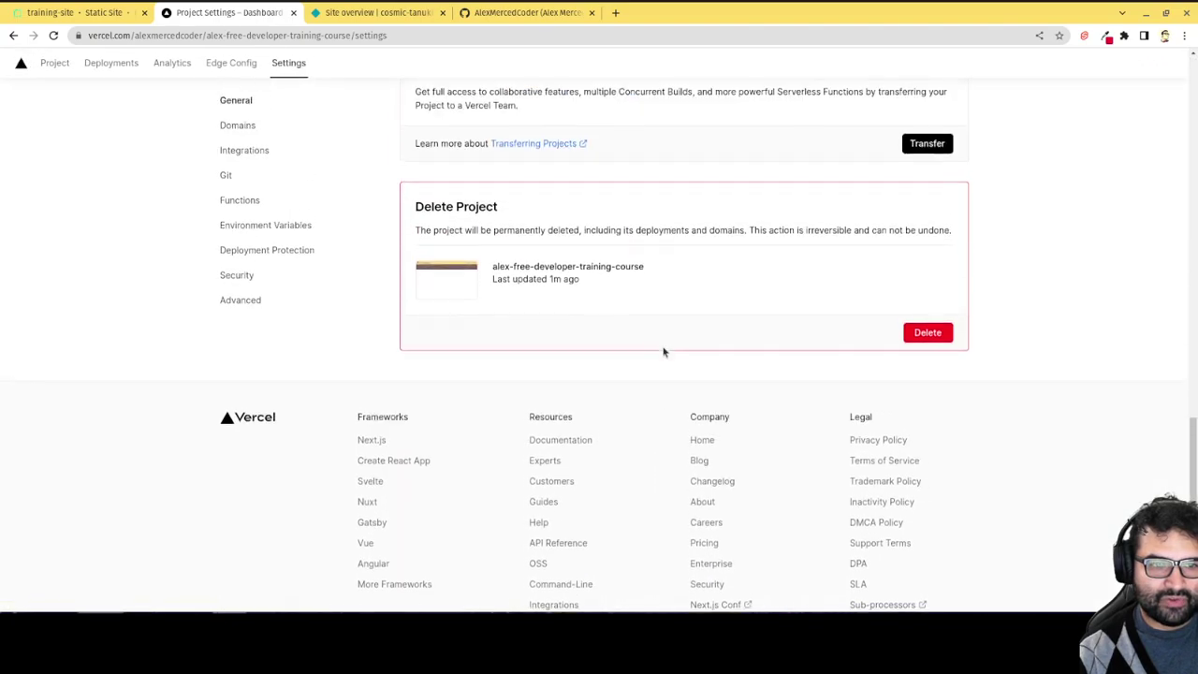
pyautogui.click(929, 336)
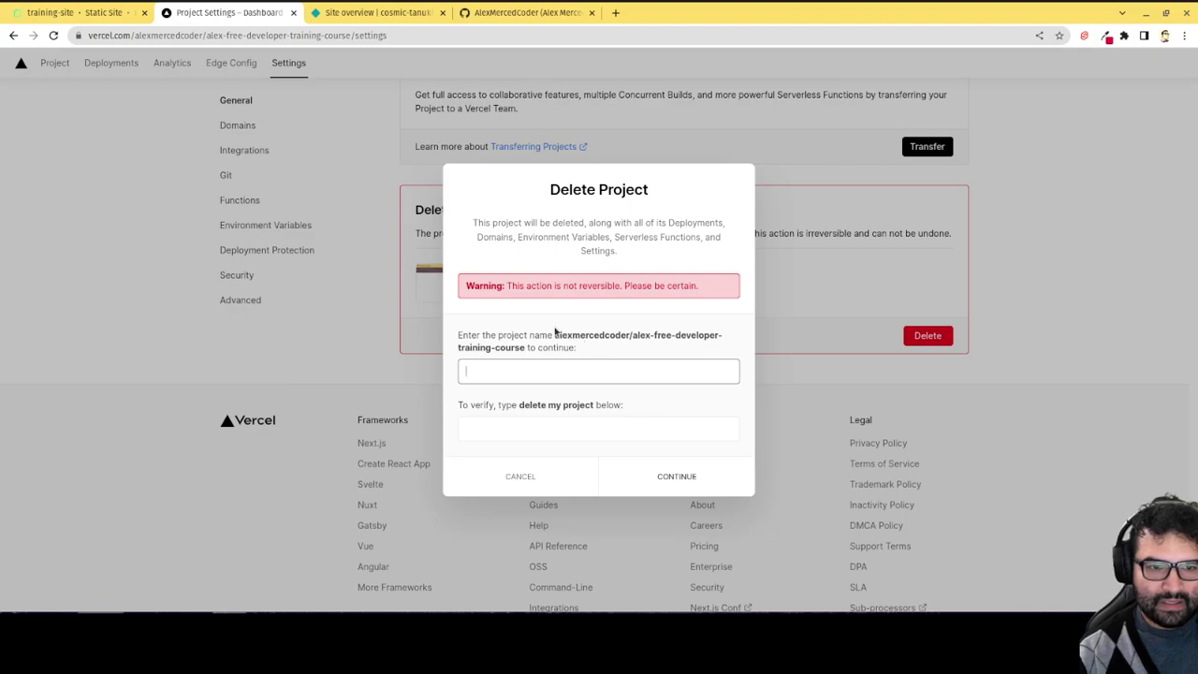
pyautogui.moveTo(557, 337); pyautogui.dragTo(524, 351)
pyautogui.hotkey('ctrl', 'c')
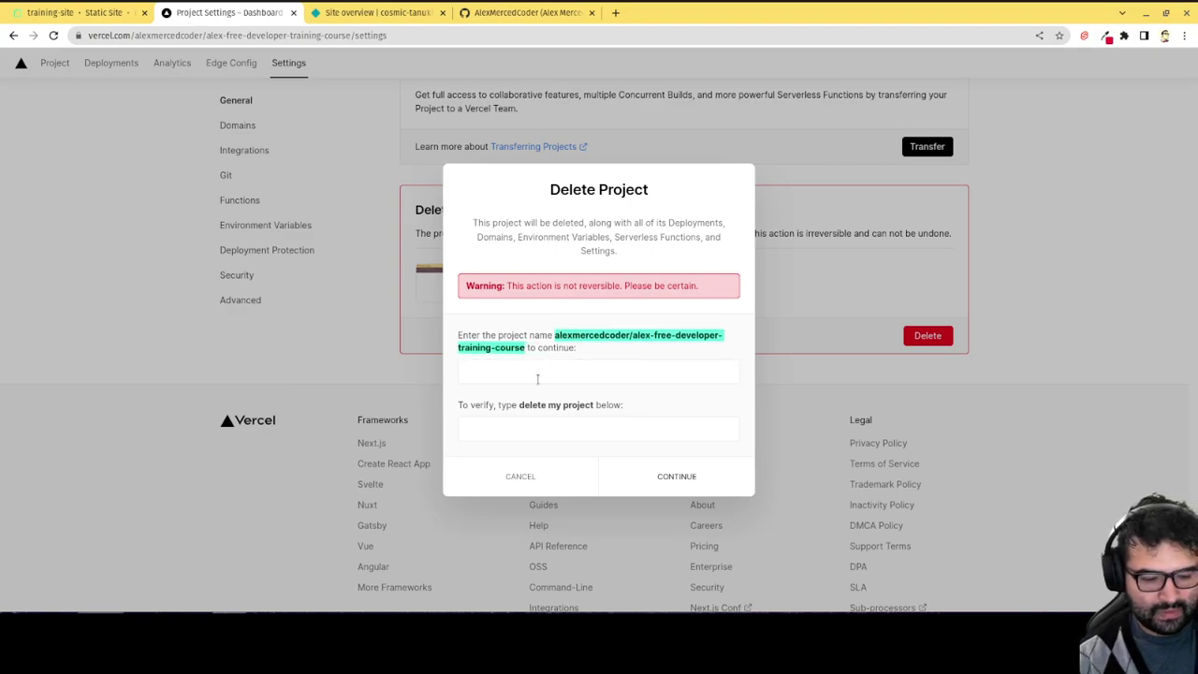
pyautogui.click(537, 372)
pyautogui.hotkey('ctrl', 'v')
pyautogui.click(558, 429)
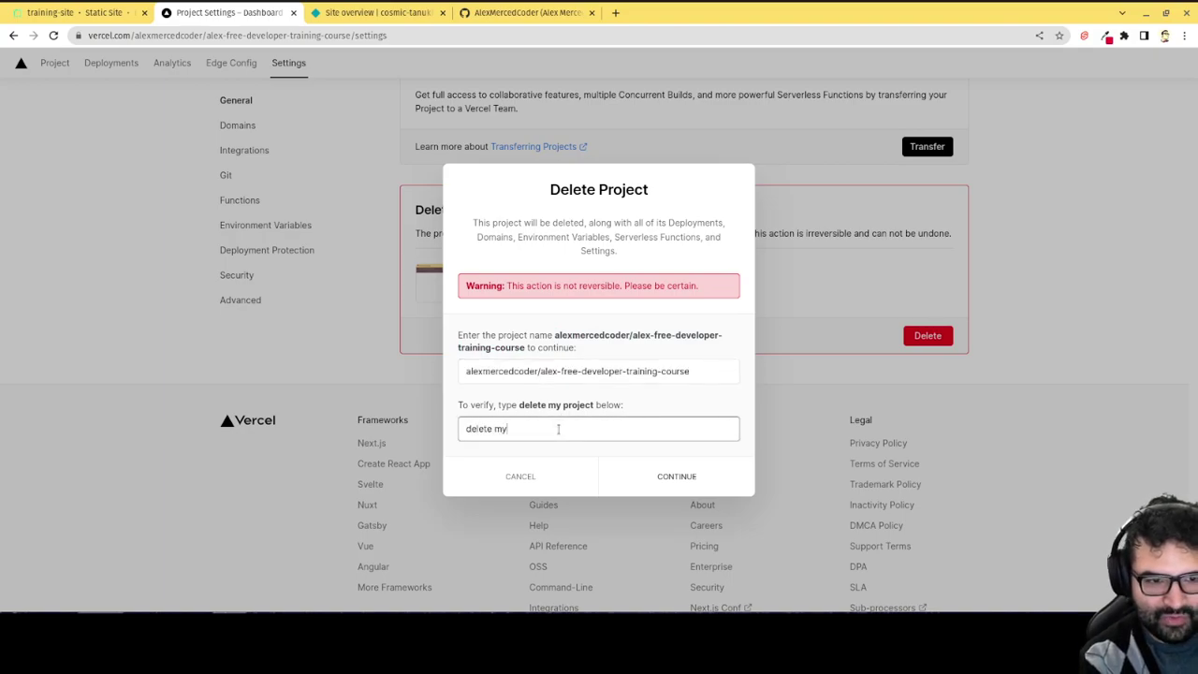
pyautogui.click(638, 475)
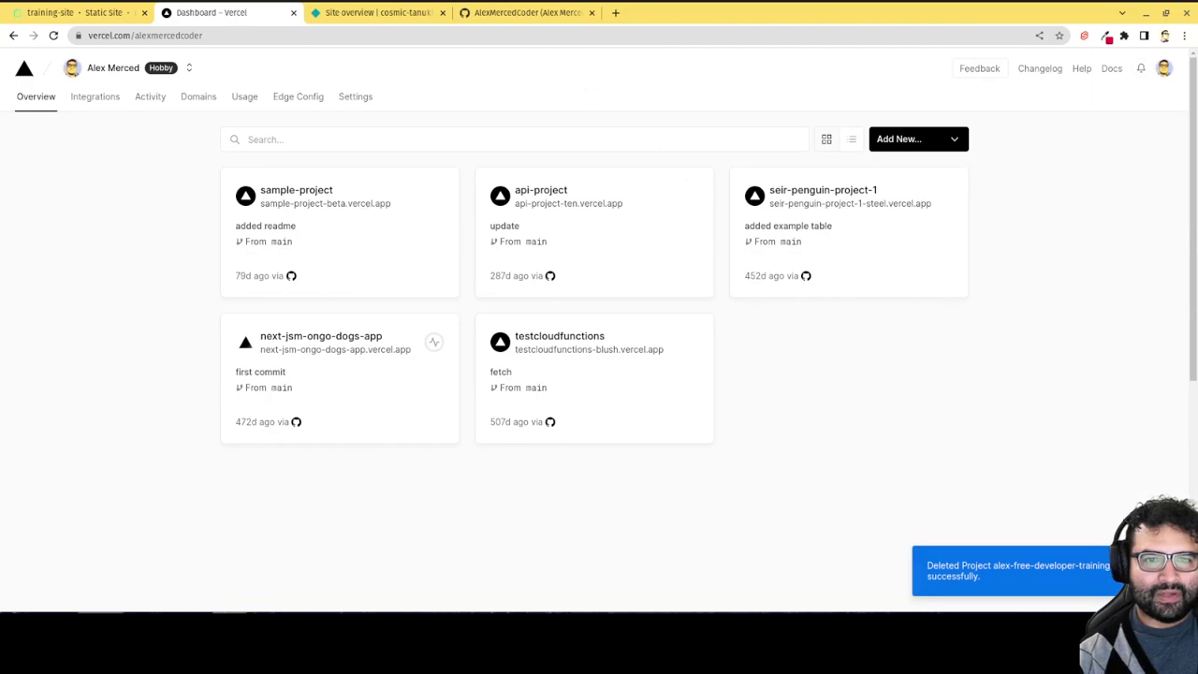
# Close the Vercel tab, check the live cosmic-tanuki-d3324a site, then close its tabs.
pyautogui.click(293, 14)
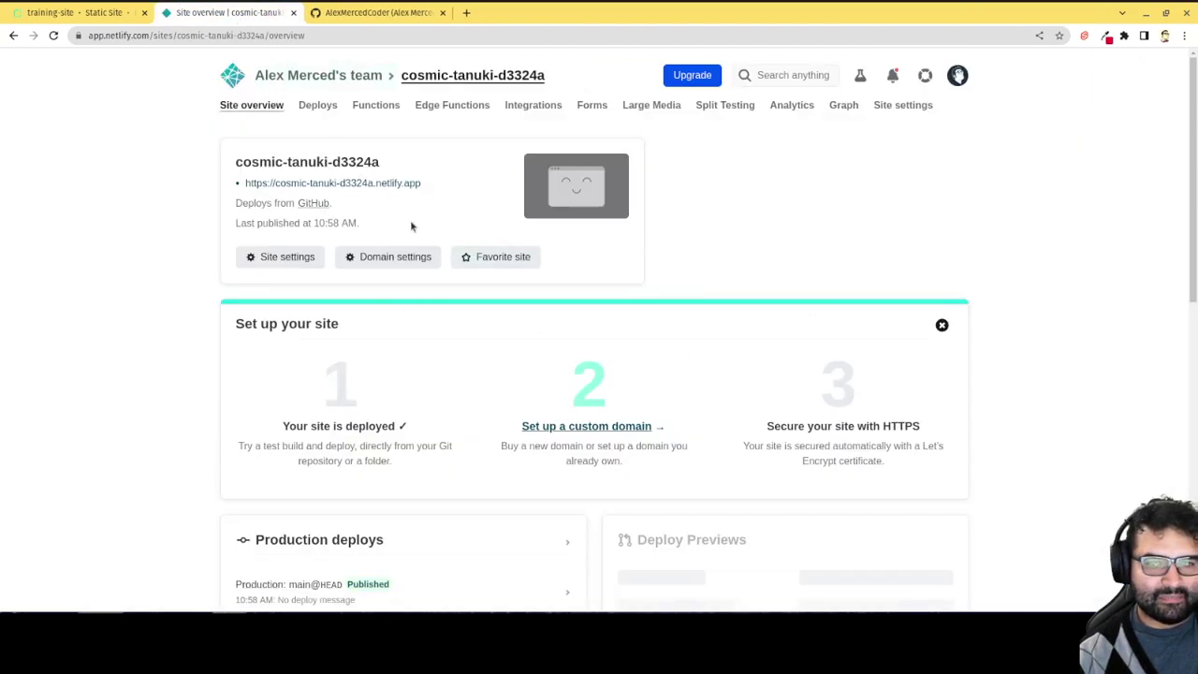
pyautogui.click(363, 185)
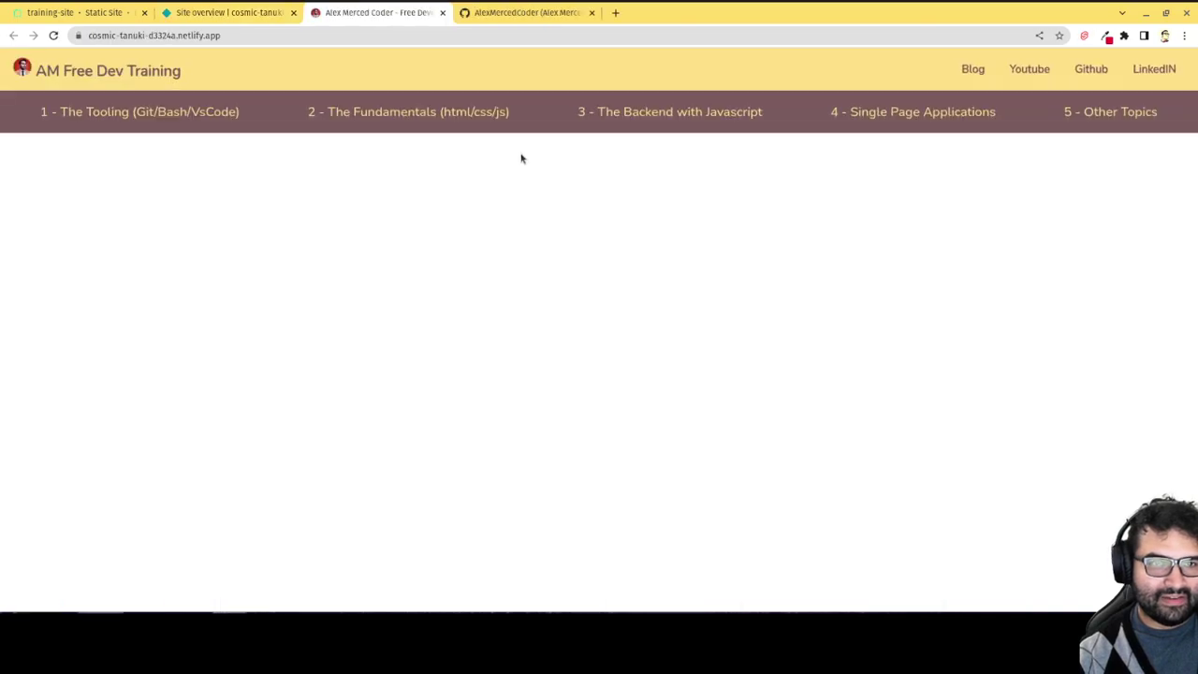
pyautogui.click(293, 14)
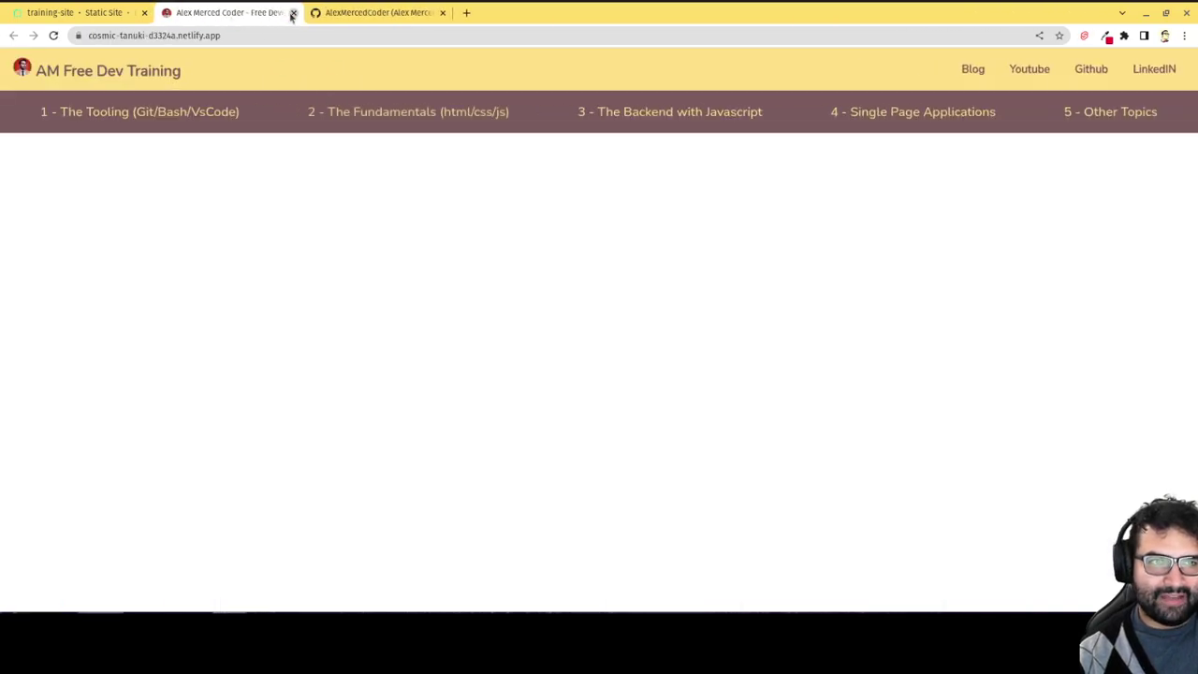
pyautogui.click(293, 13)
# Load netlify.com in a new tab and return to Render's training-site deploy page.
pyautogui.click(318, 13)
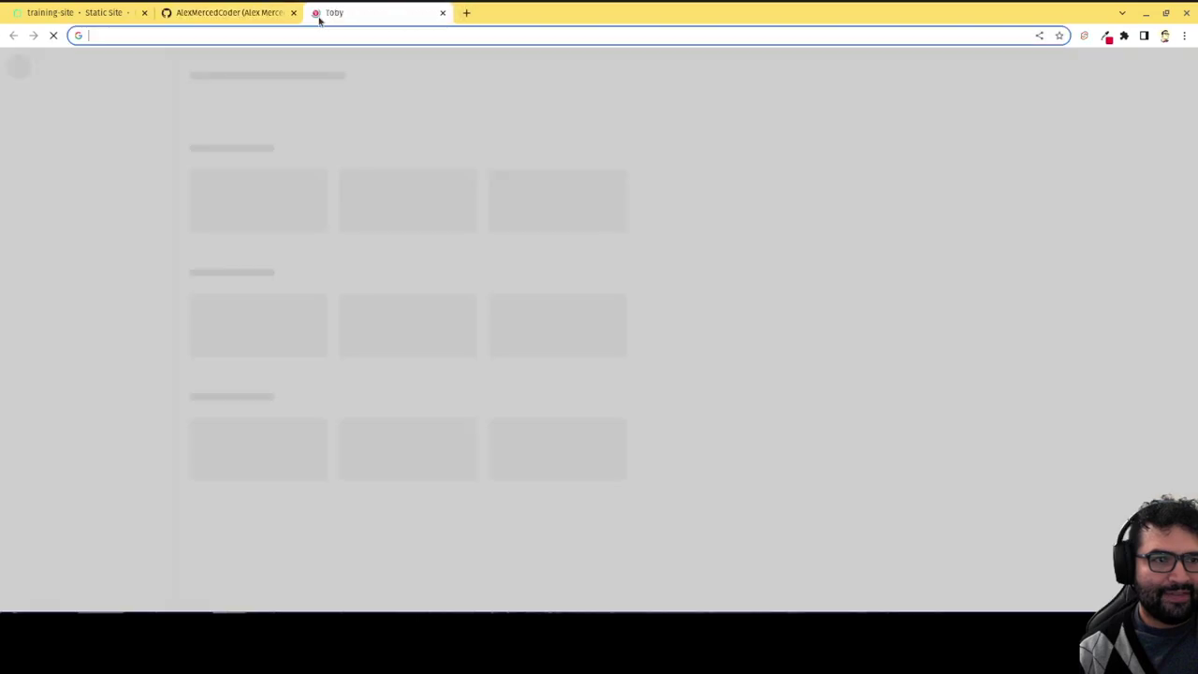
pyautogui.write('net')
pyautogui.press('Return')
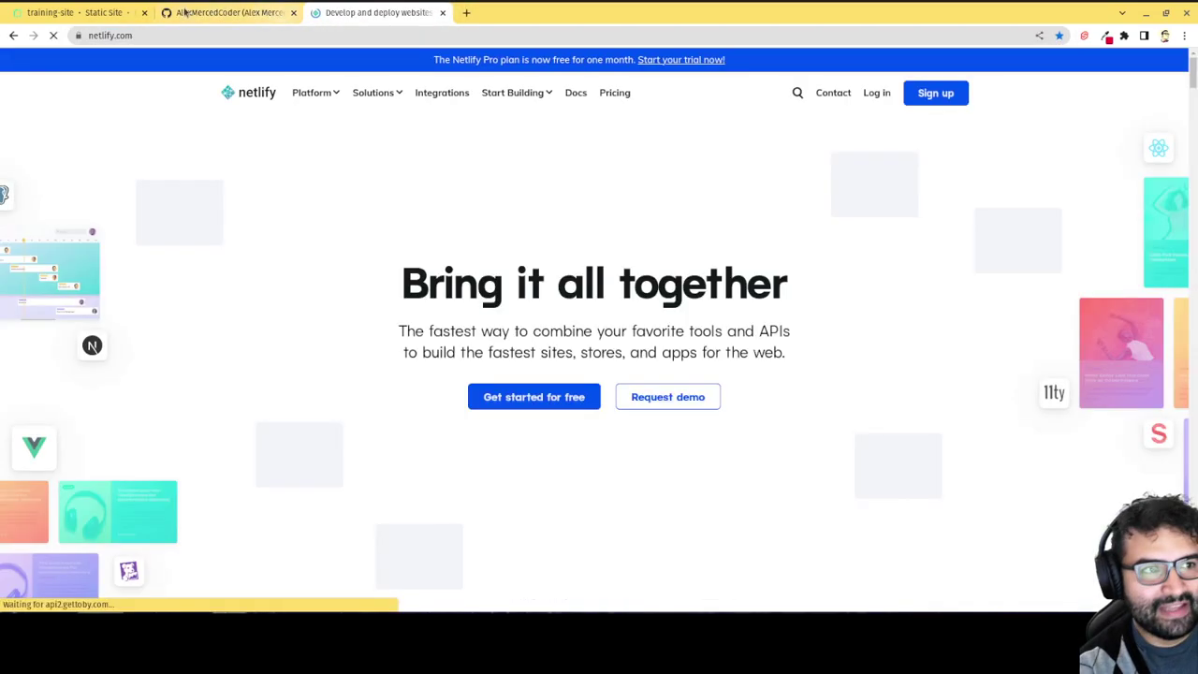
pyautogui.click(79, 13)
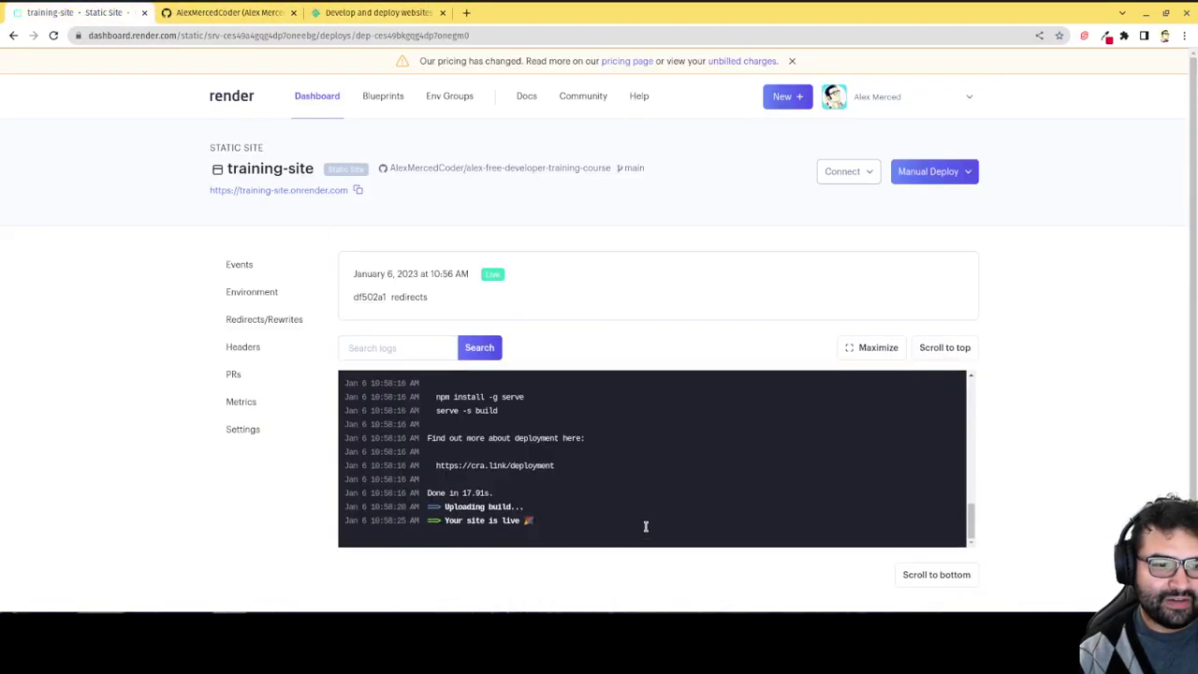
# Browse the live training-site.onrender.com Tooling, Fundamentals and Backend with Javascript sections.
pyautogui.click(291, 191)
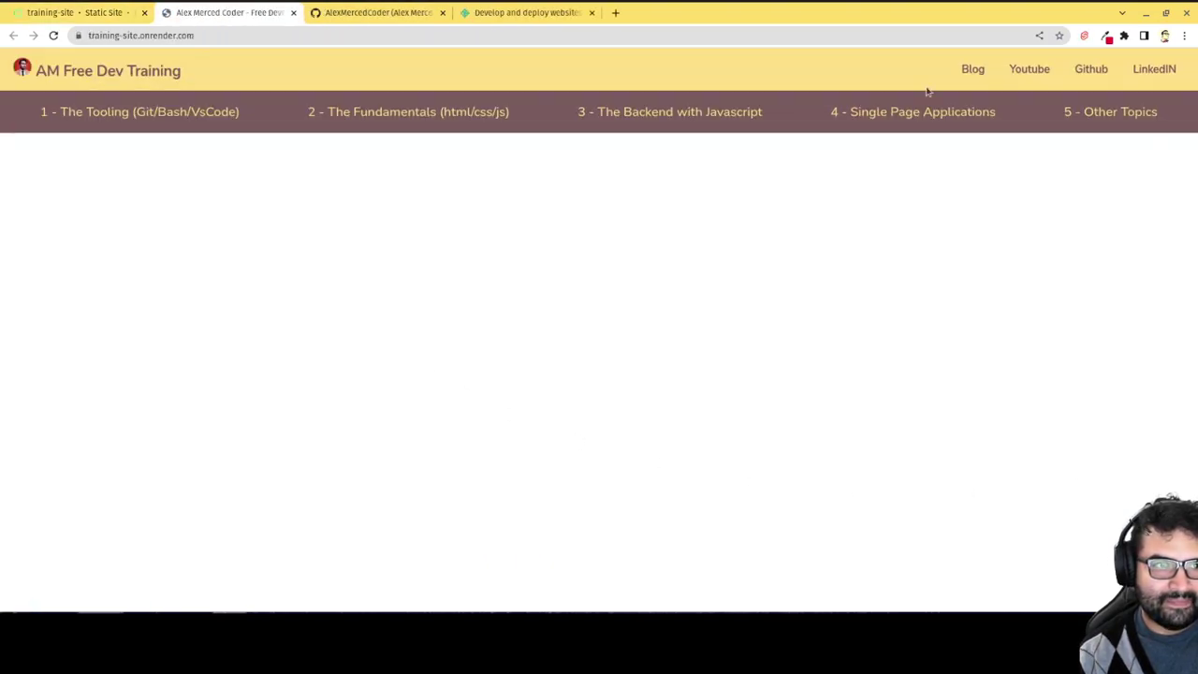
pyautogui.click(134, 118)
pyautogui.click(367, 117)
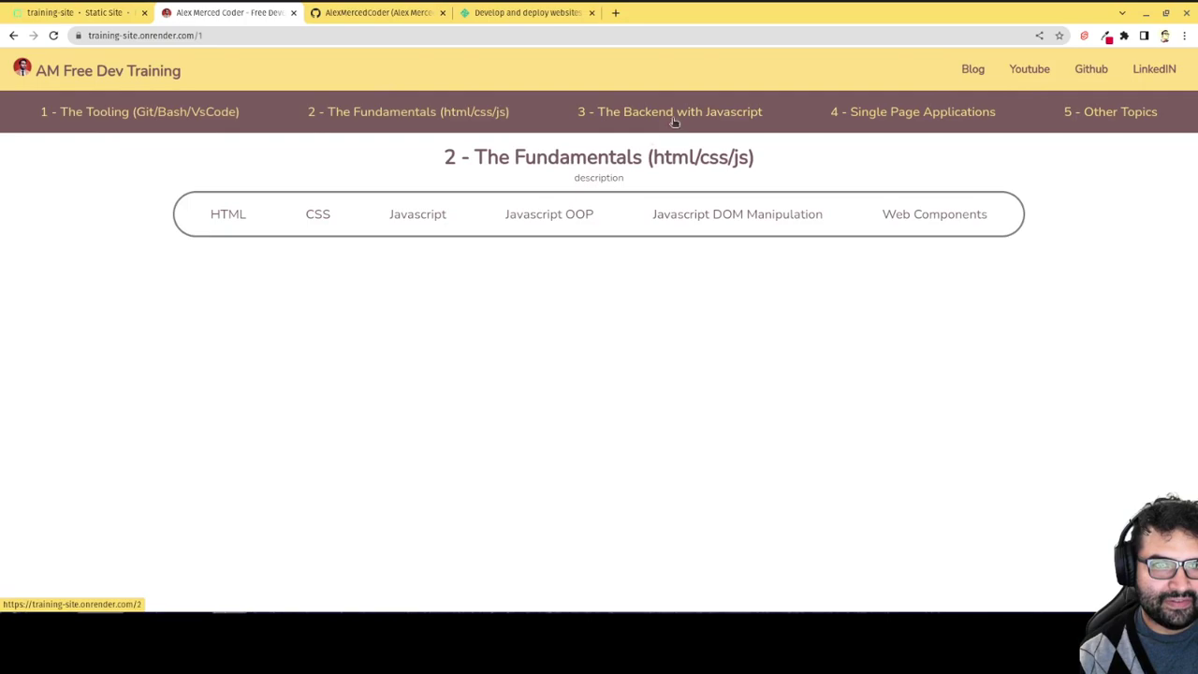
pyautogui.click(674, 114)
pyautogui.click(65, 15)
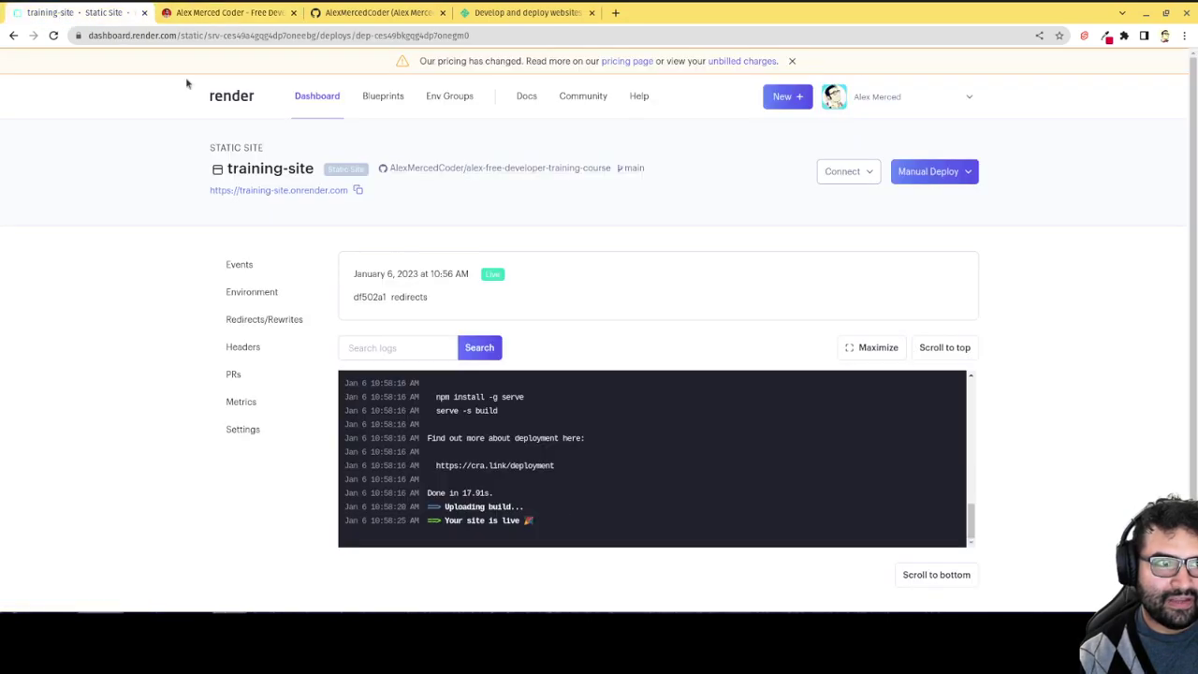
# Delete the training-site static site, confirming with 'sudo delete static site training-site'.
pyautogui.click(260, 431)
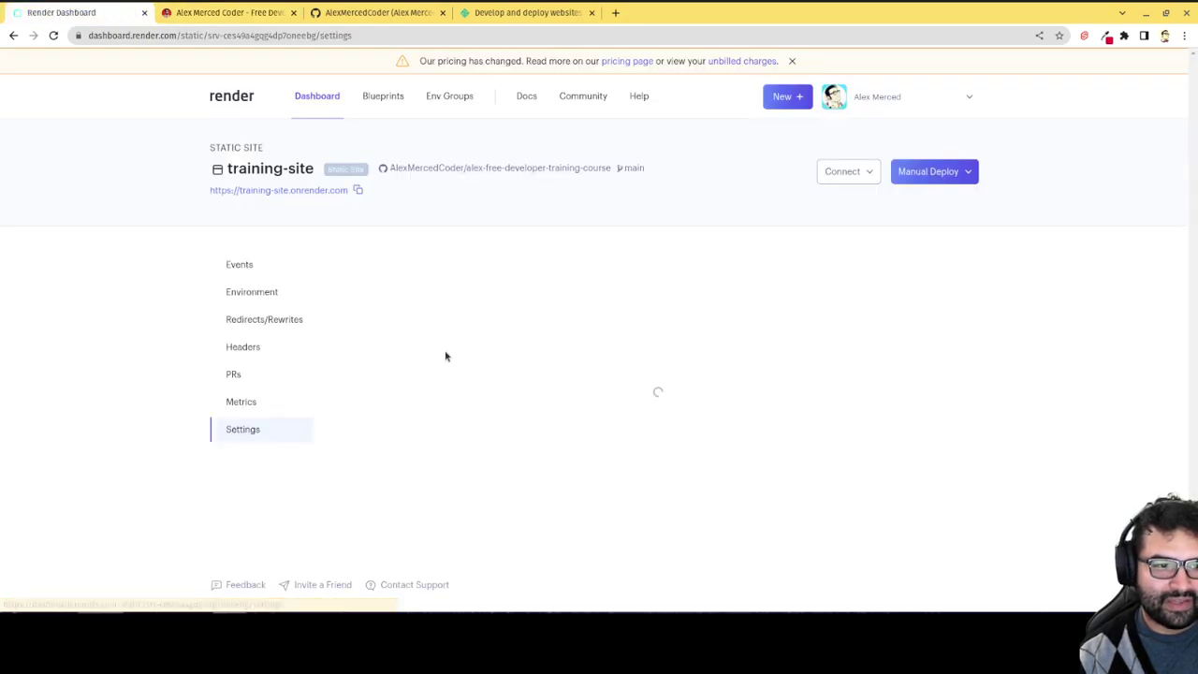
pyautogui.scroll(-10, 420, 396)
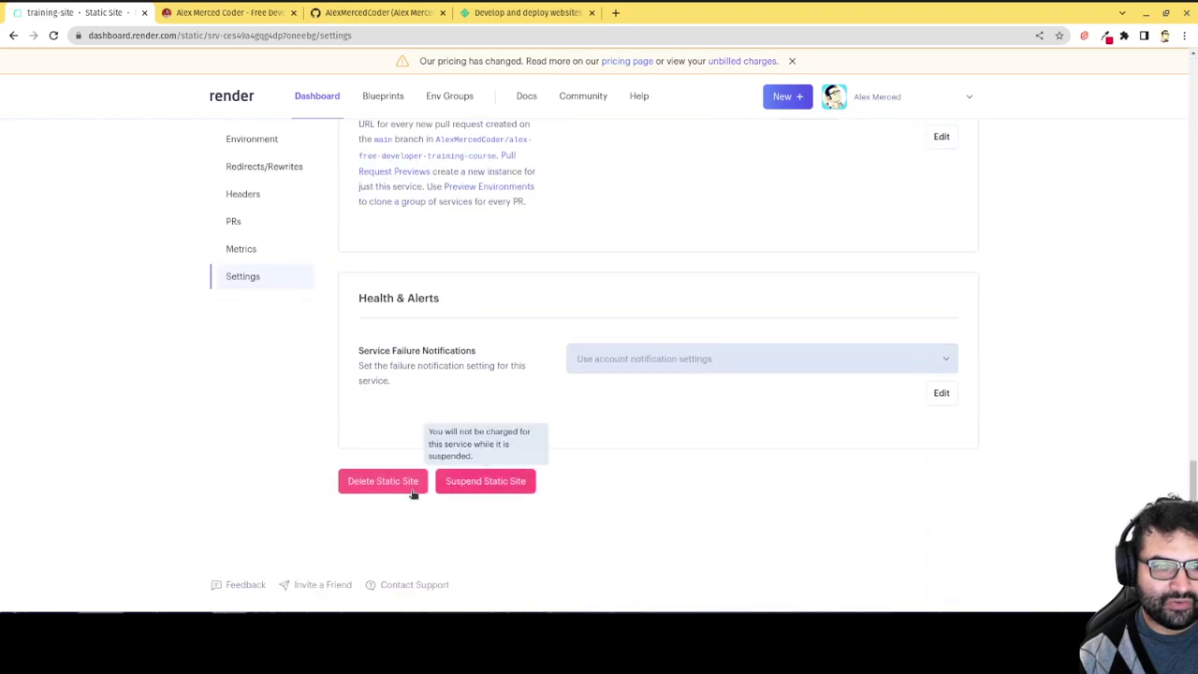
pyautogui.click(405, 487)
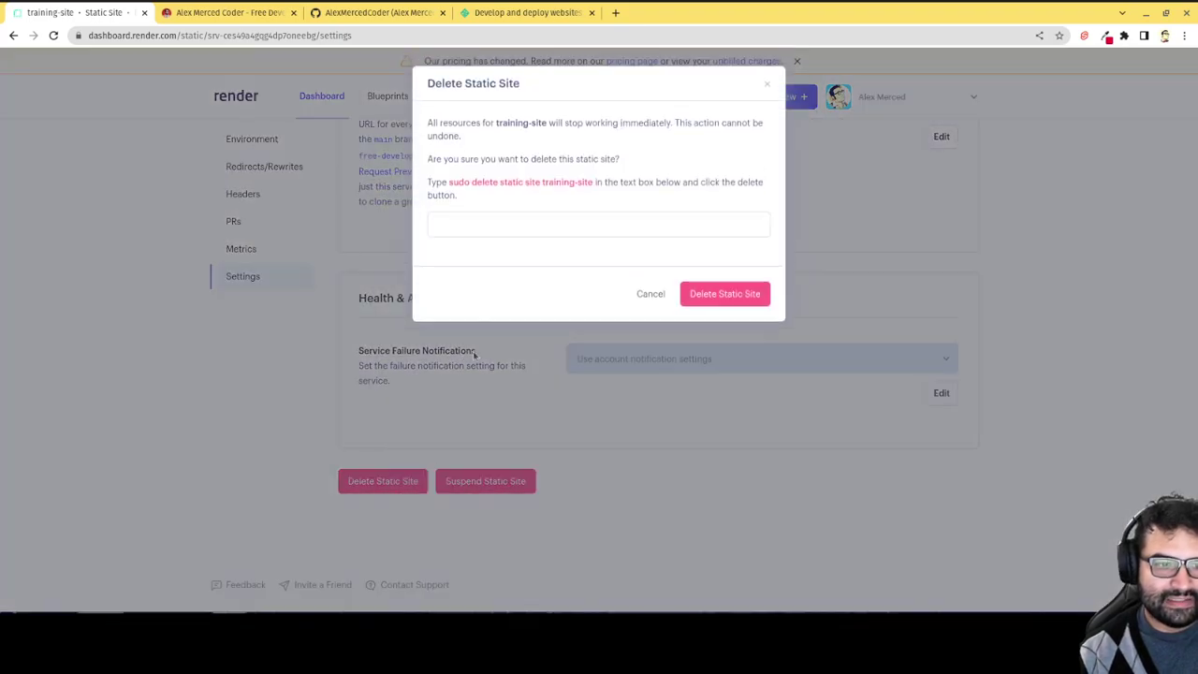
pyautogui.click(494, 216)
pyautogui.write('s')
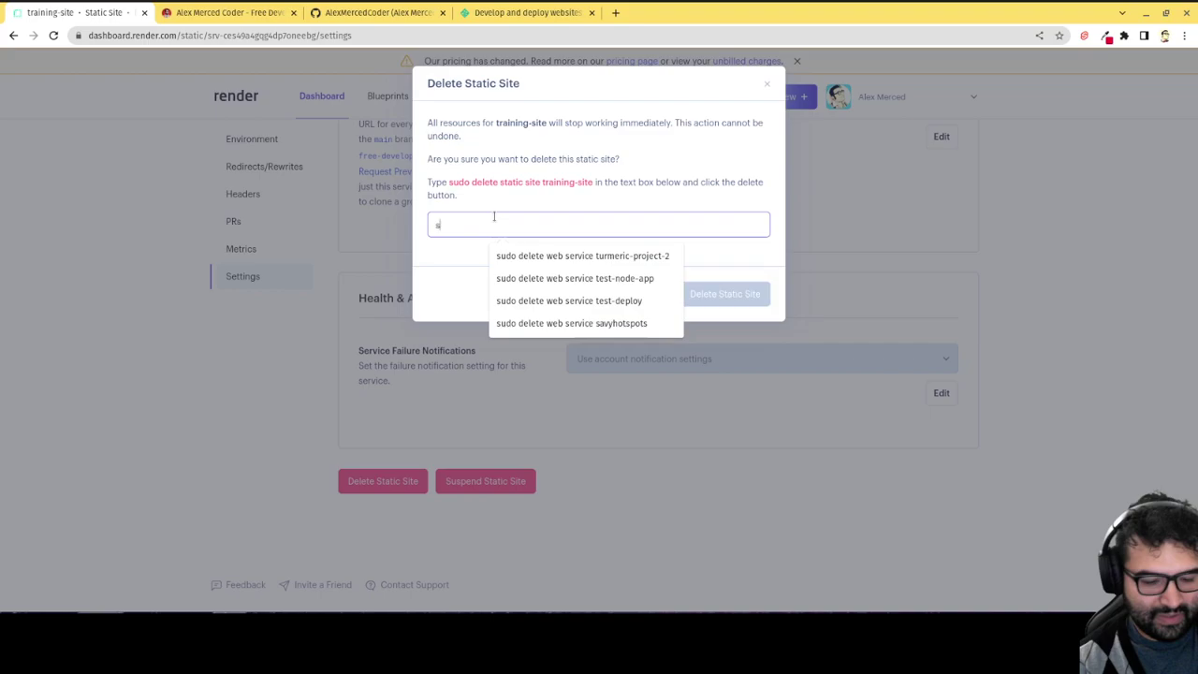
pyautogui.write('udo delete static site tr')
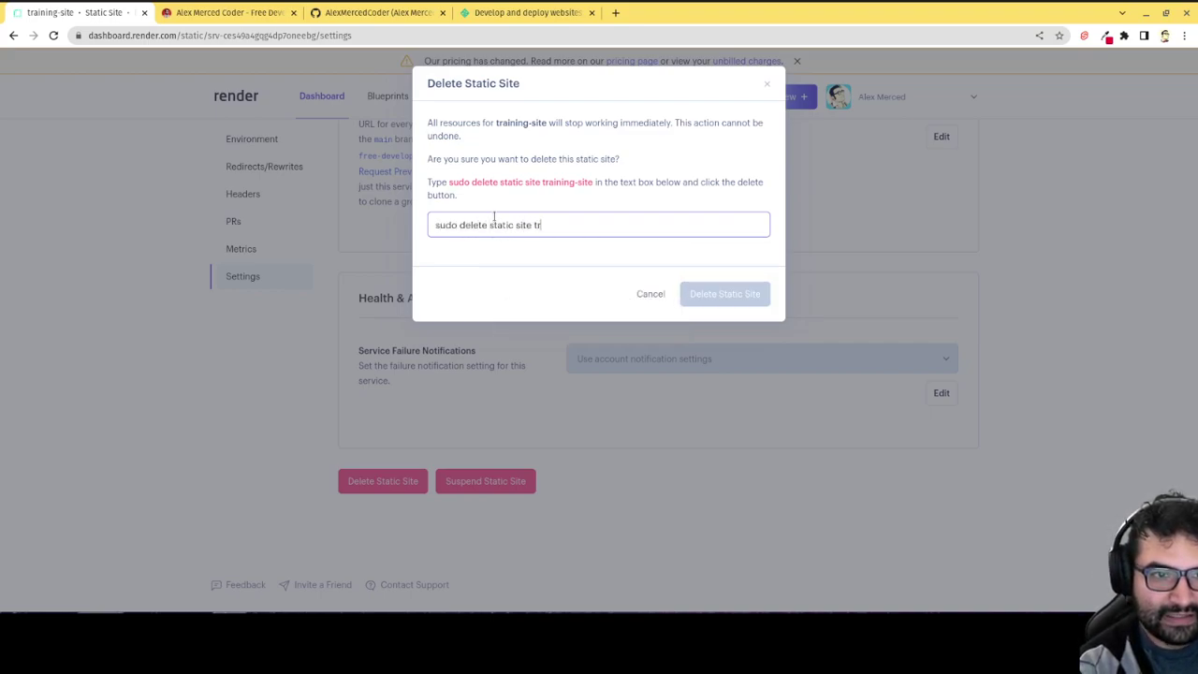
pyautogui.write('aining-site')
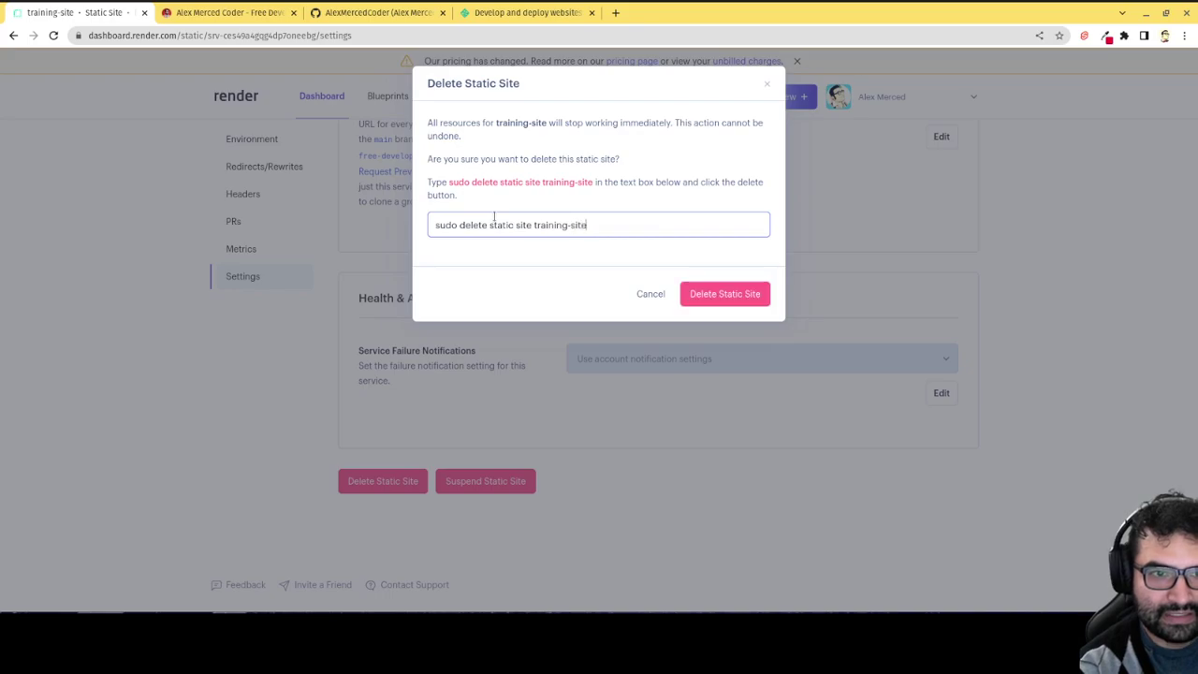
pyautogui.click(684, 294)
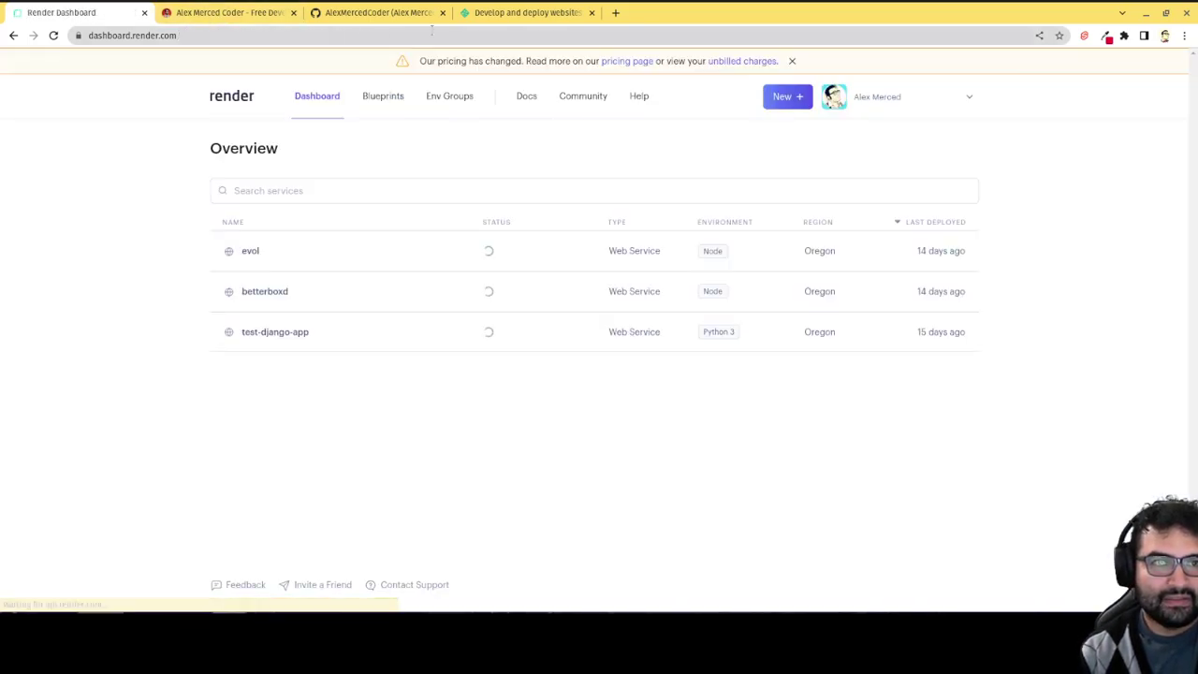
pyautogui.click(524, 12)
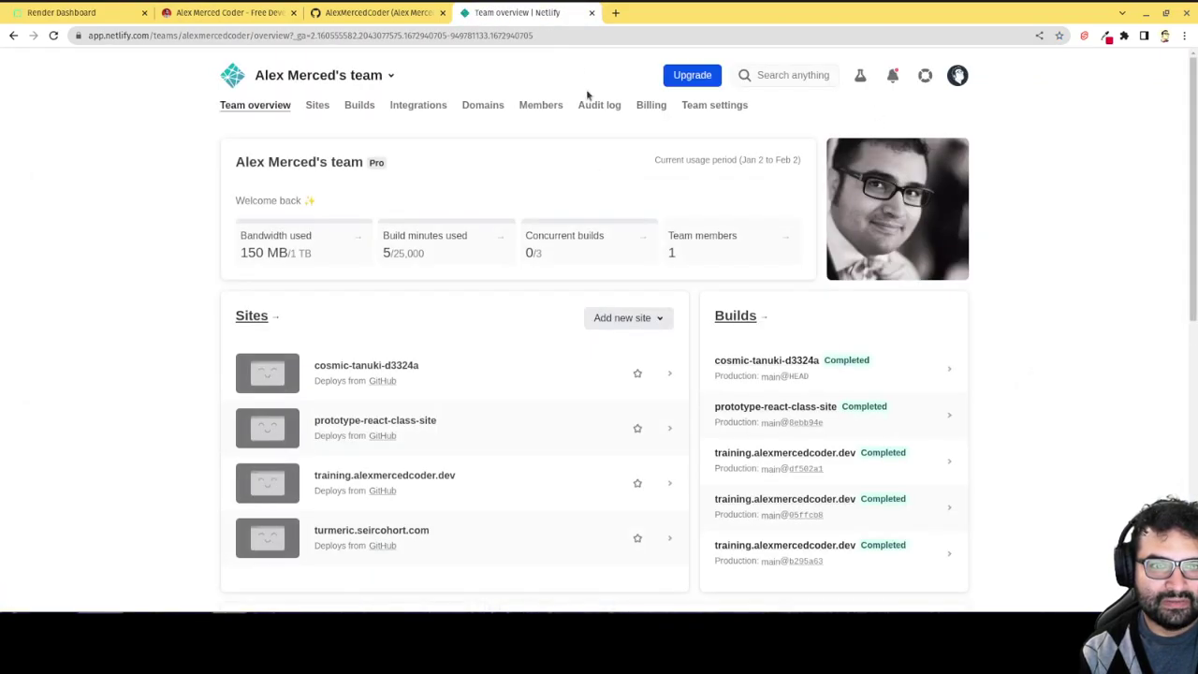
# Open the cosmic-tanuki-d3324a site settings at the Danger zone section.
pyautogui.click(571, 380)
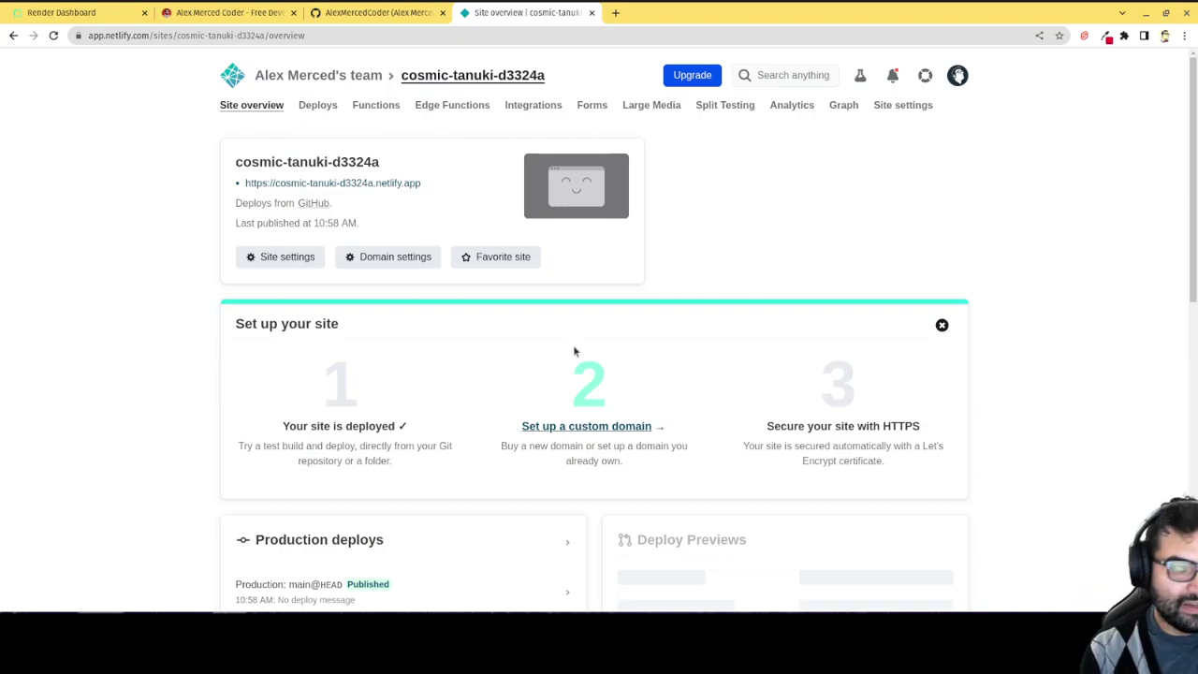
pyautogui.scroll(-3, 581, 365)
pyautogui.scroll(1, 524, 501)
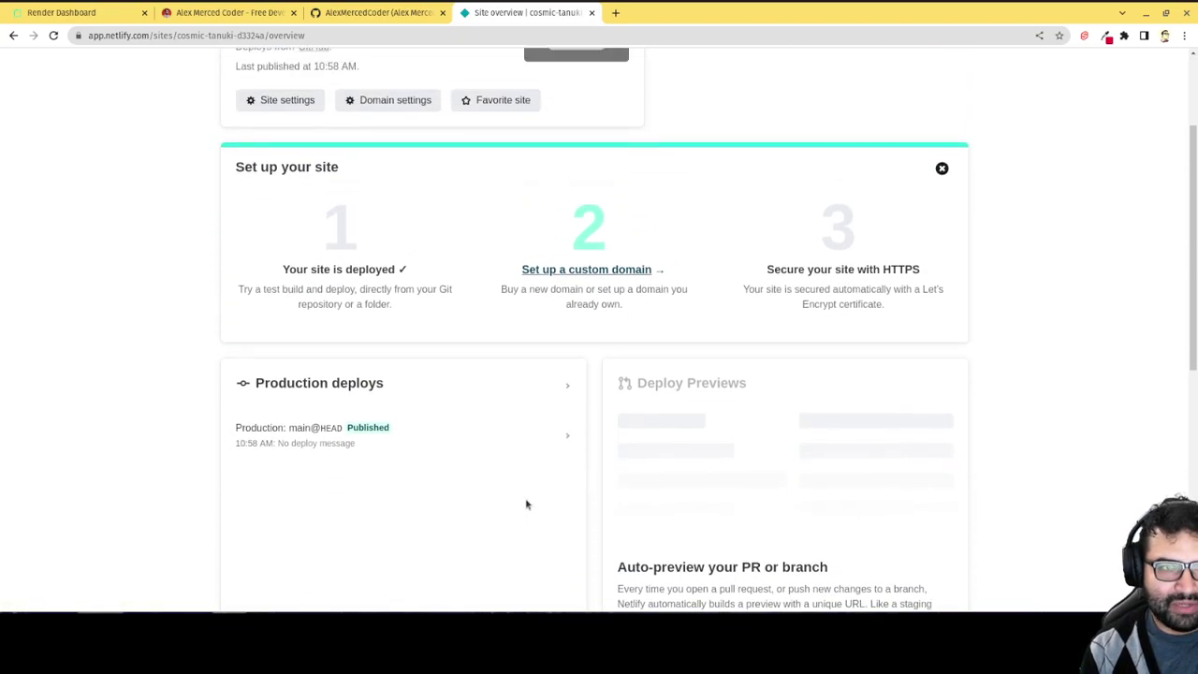
pyautogui.scroll(2, 526, 504)
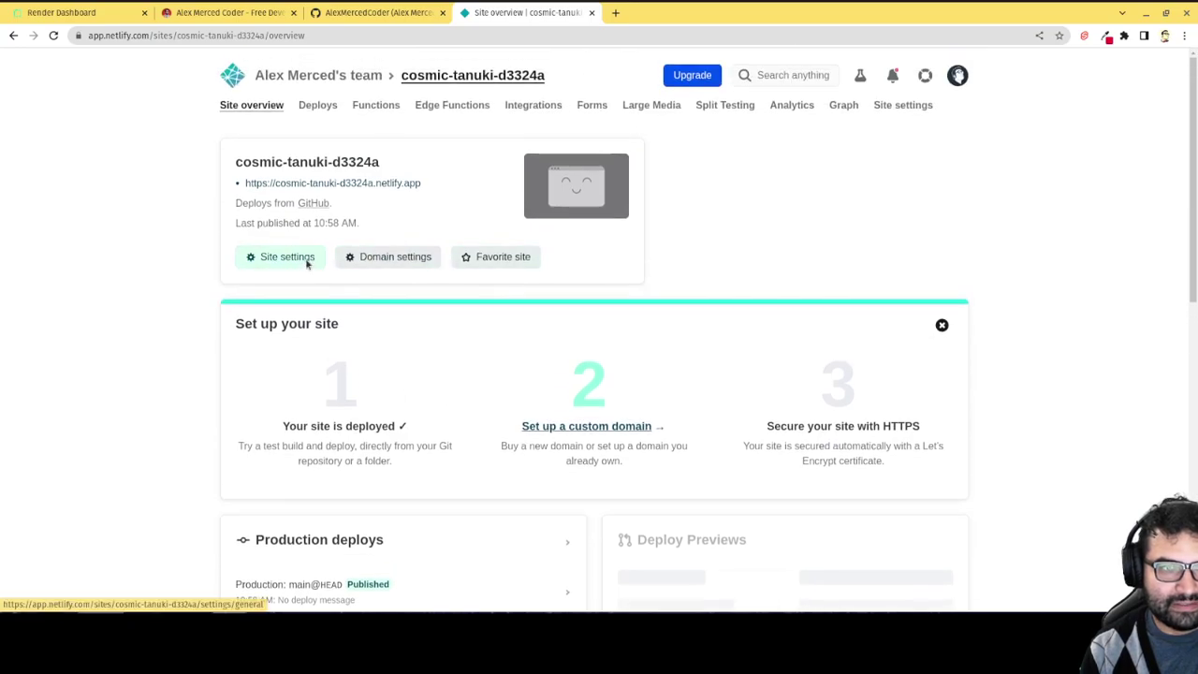
pyautogui.click(306, 264)
pyautogui.scroll(-2, 316, 387)
pyautogui.scroll(1, 315, 468)
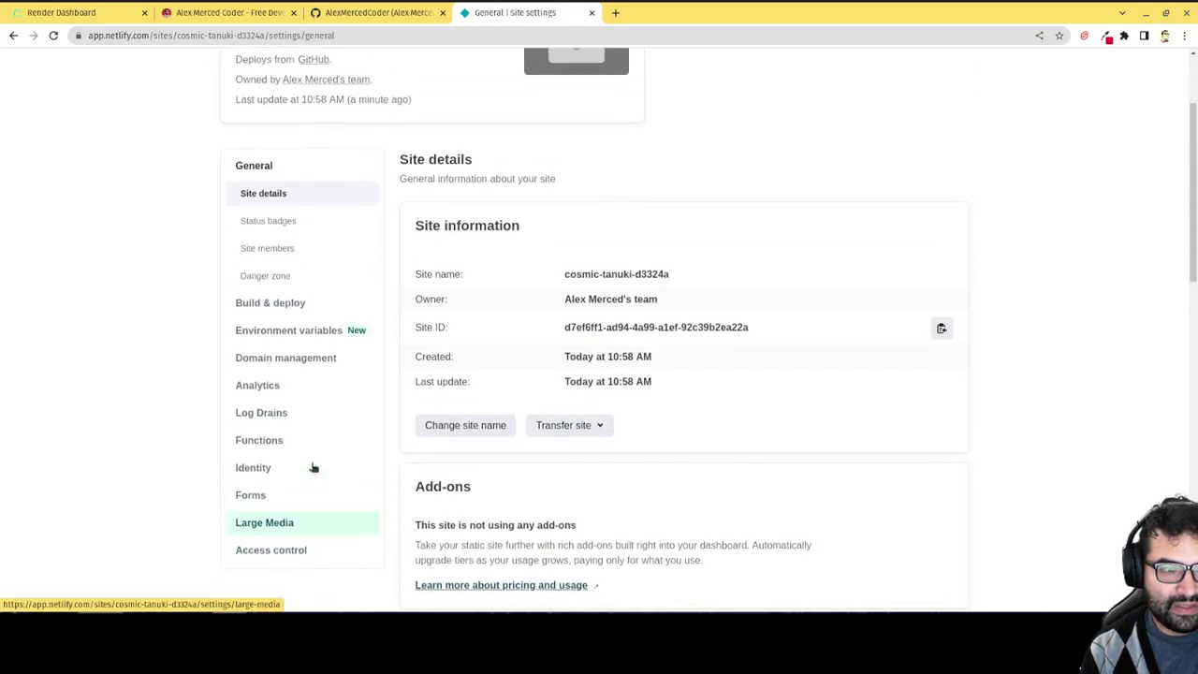
pyautogui.click(295, 325)
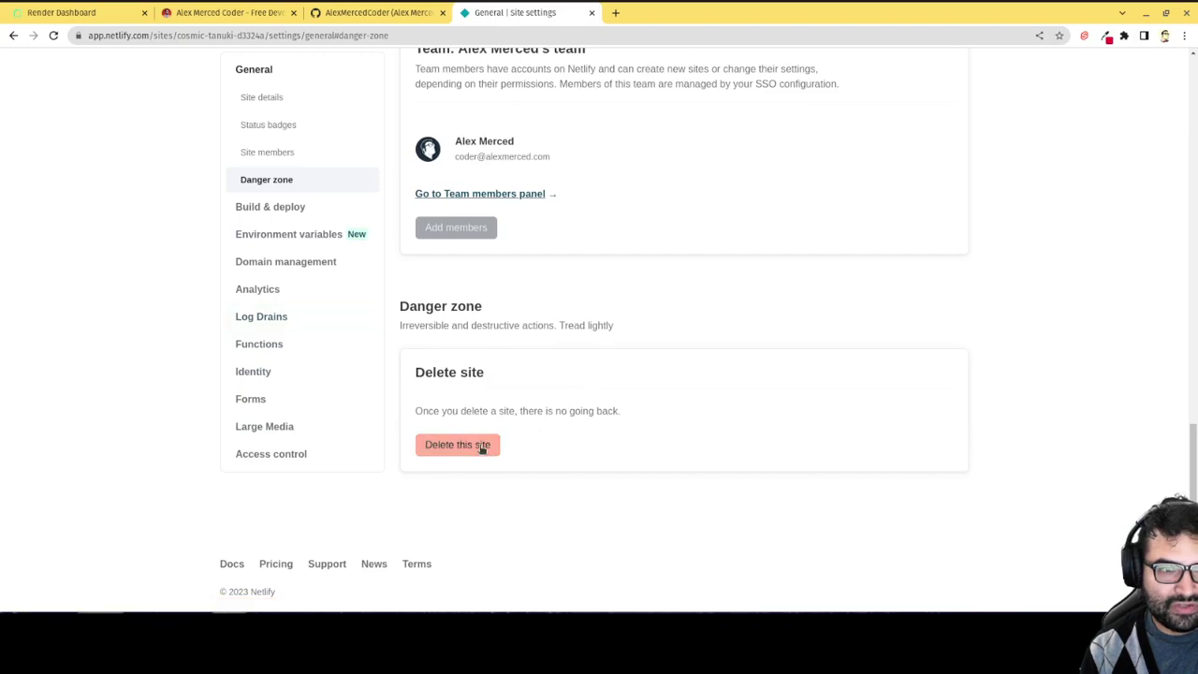
# Delete the cosmic-tanuki-d3324a site, pasting its name as confirmation.
pyautogui.click(483, 446)
pyautogui.click(518, 372)
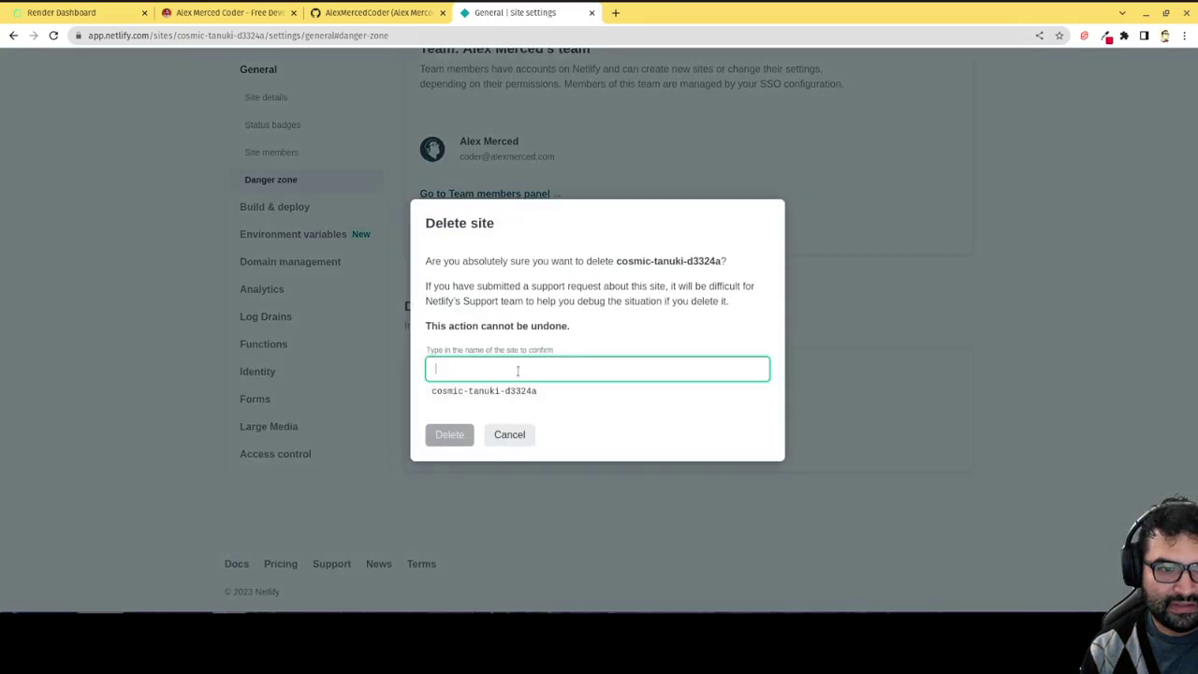
pyautogui.moveTo(539, 395); pyautogui.dragTo(434, 395)
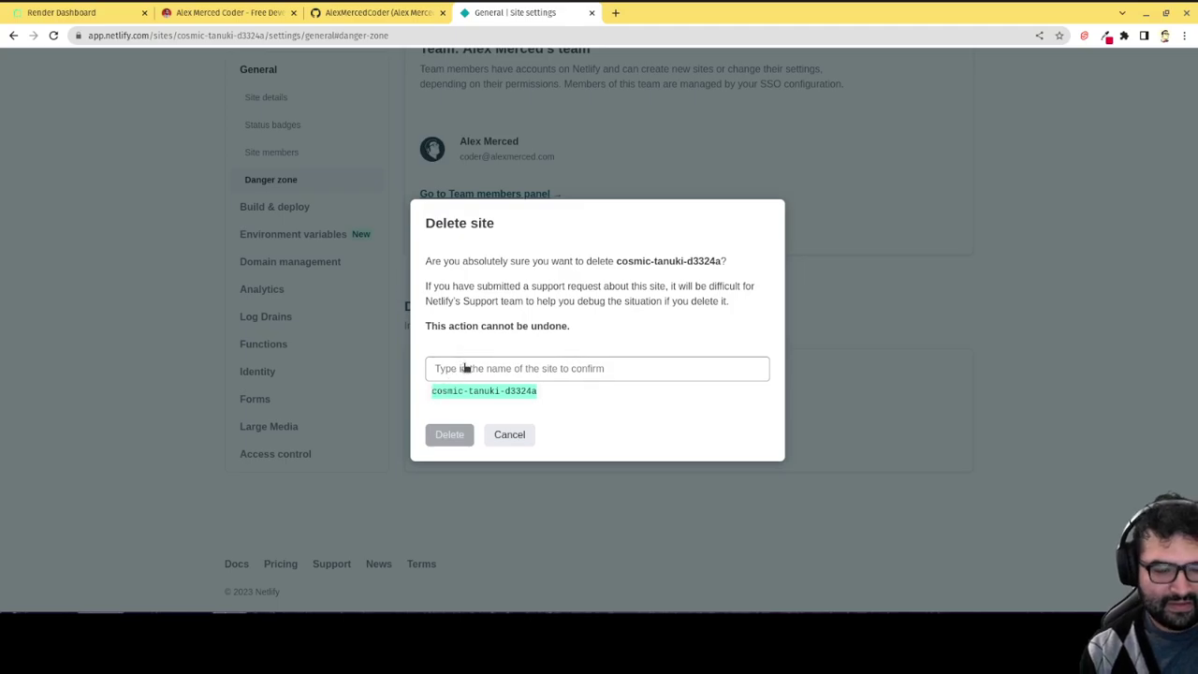
pyautogui.click(465, 368)
pyautogui.write('cosmic-tanuki-d3324a')
pyautogui.click(460, 435)
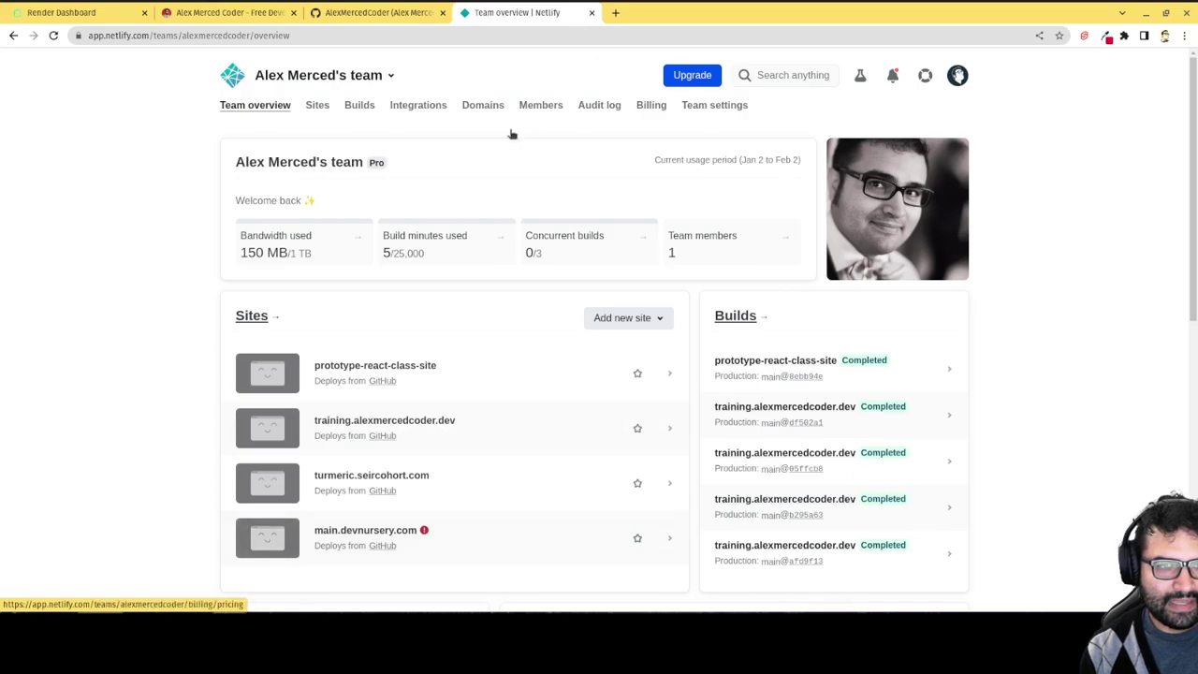
# Close the Netlify tab and go to the Railway homepage.
pyautogui.click(590, 13)
pyautogui.click(131, 12)
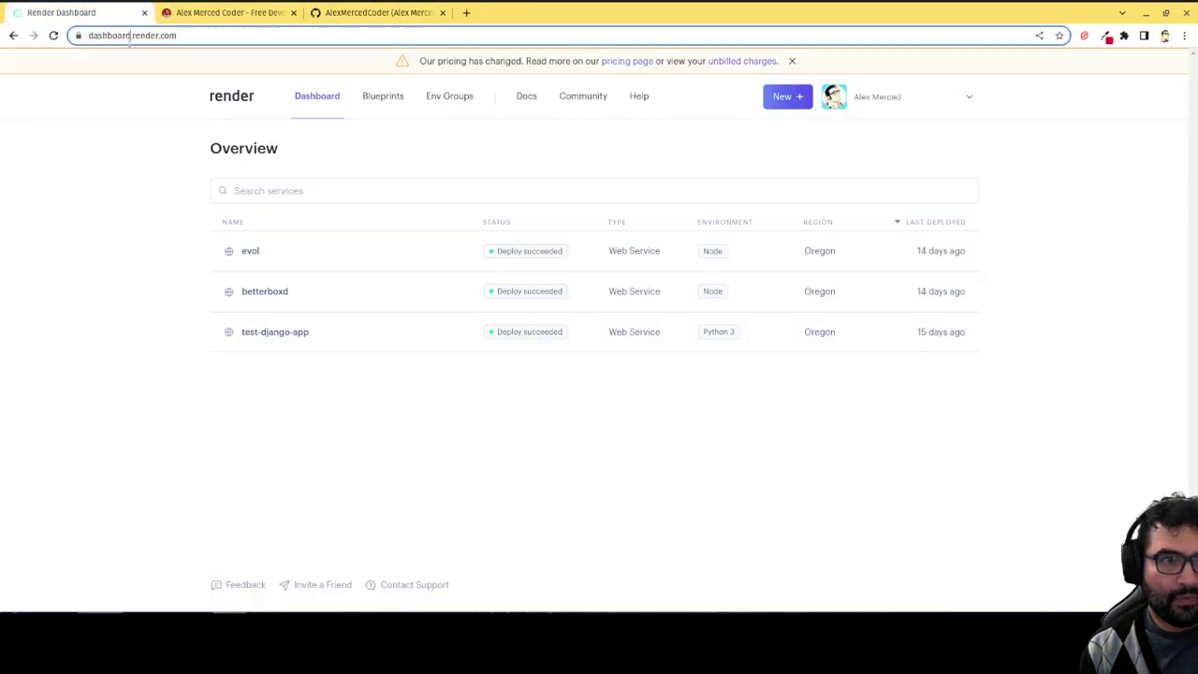
pyautogui.click(130, 37)
pyautogui.write('r')
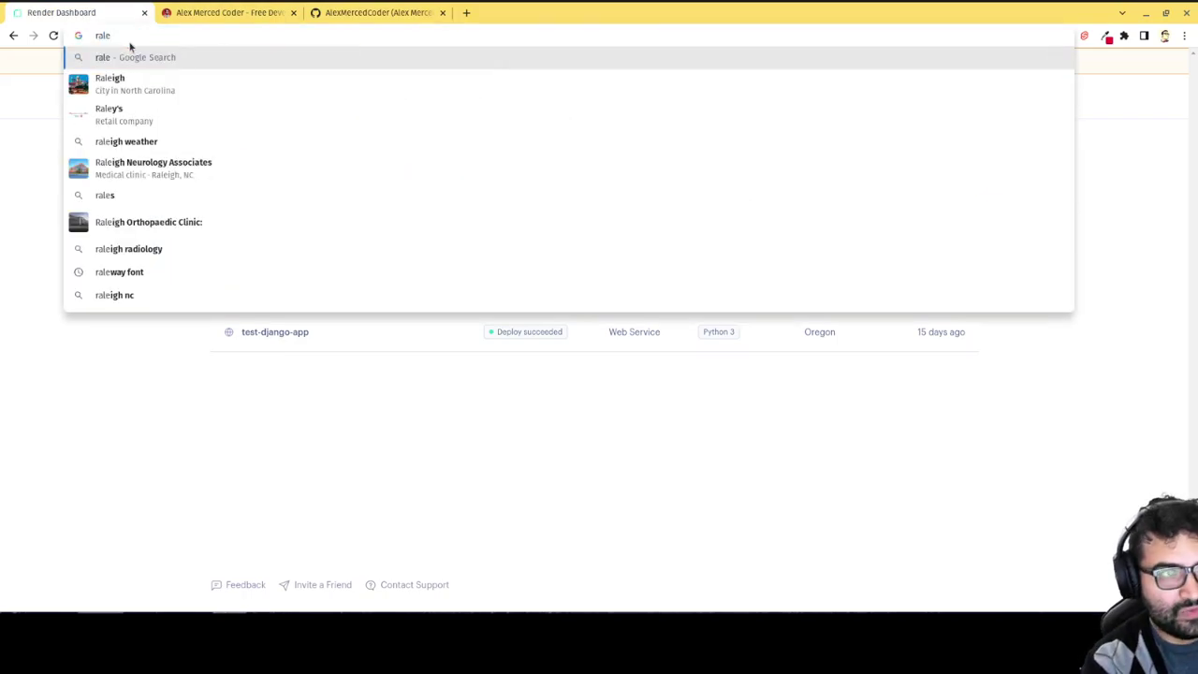
pyautogui.write('ai')
pyautogui.press('Return')
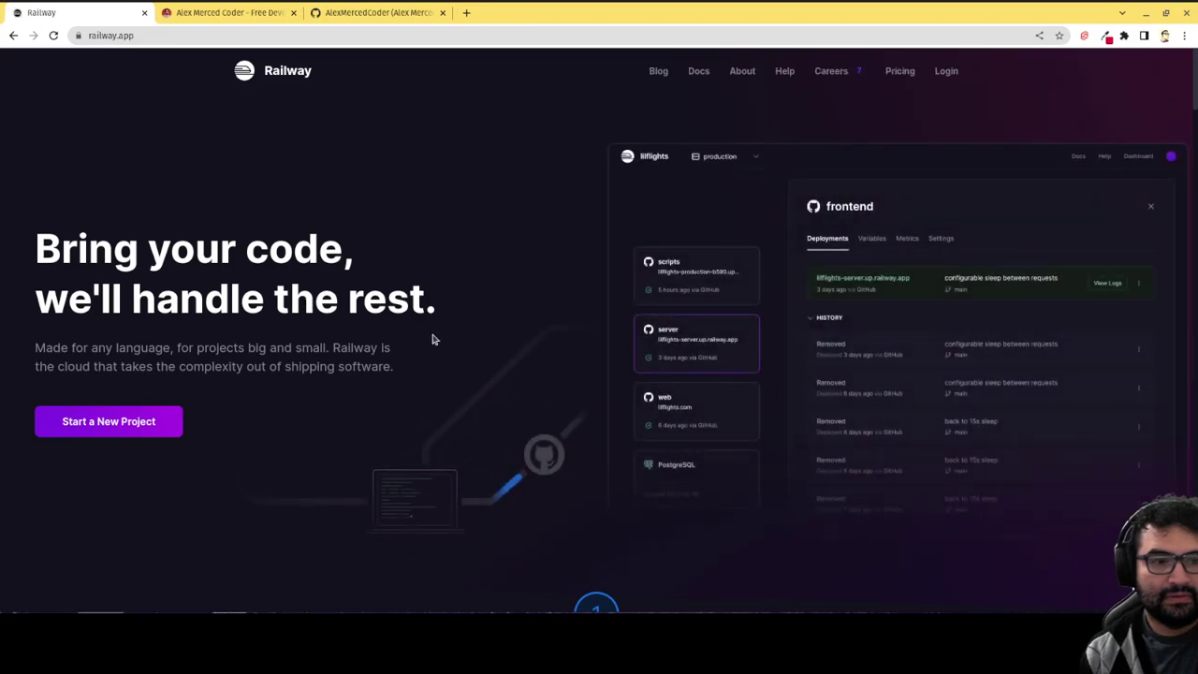
# Log in to Railway with GitHub and return to the Railway home page.
pyautogui.click(160, 422)
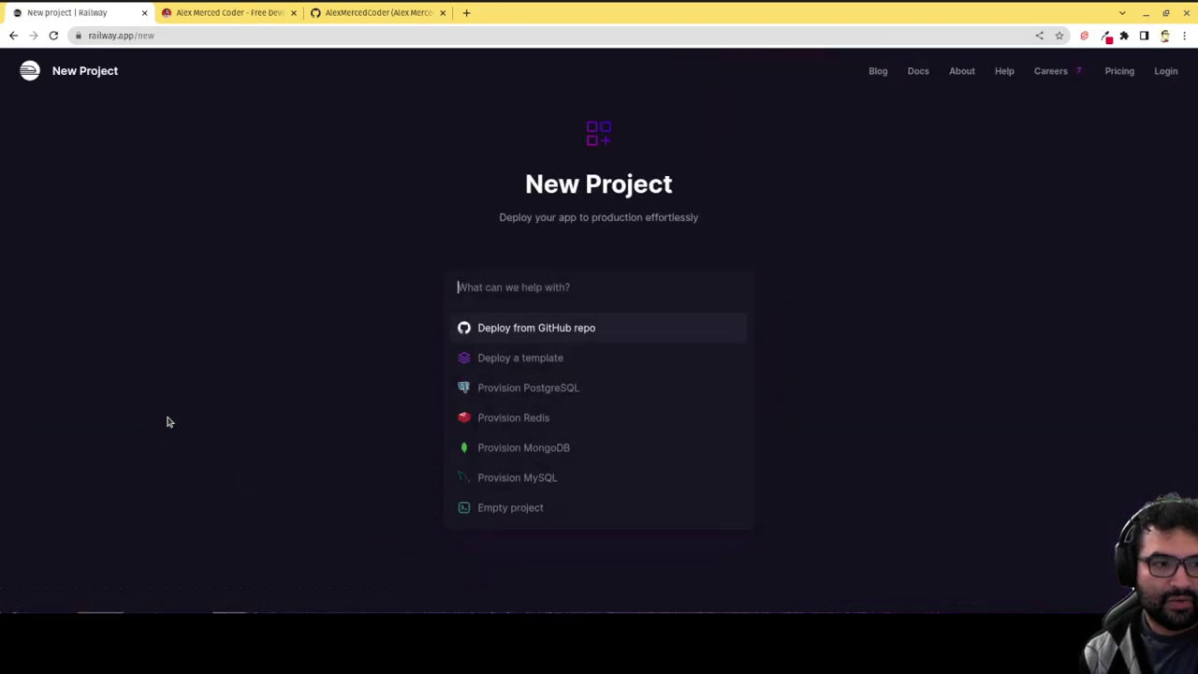
pyautogui.click(597, 336)
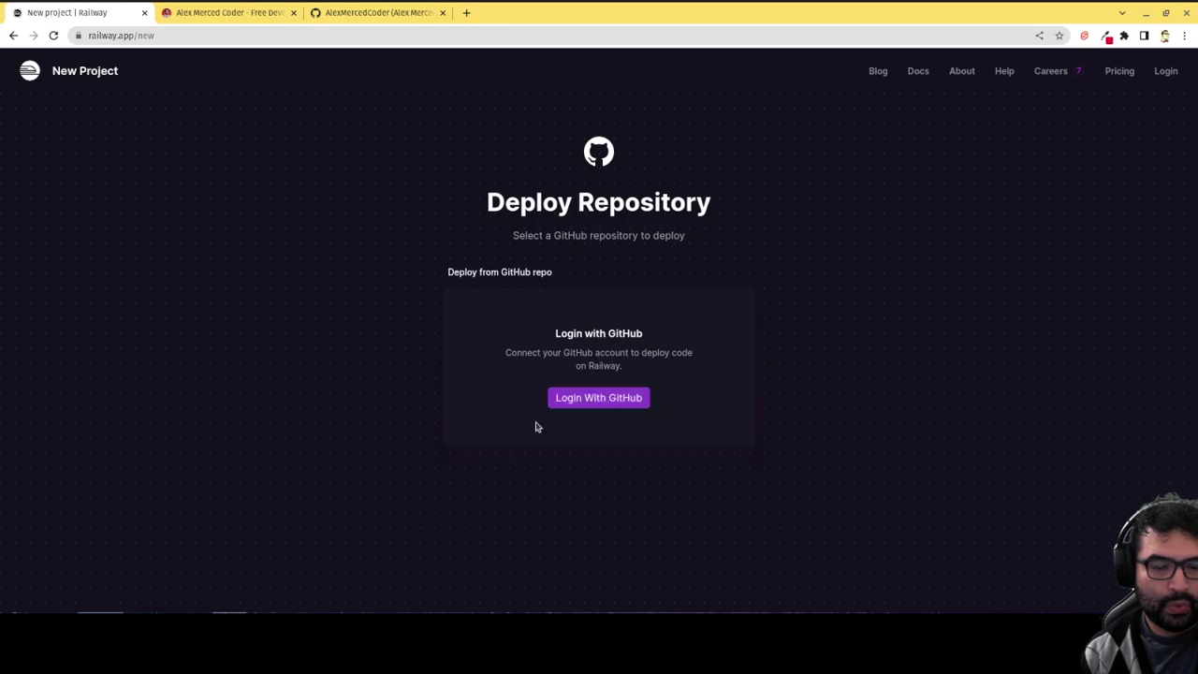
pyautogui.click(591, 405)
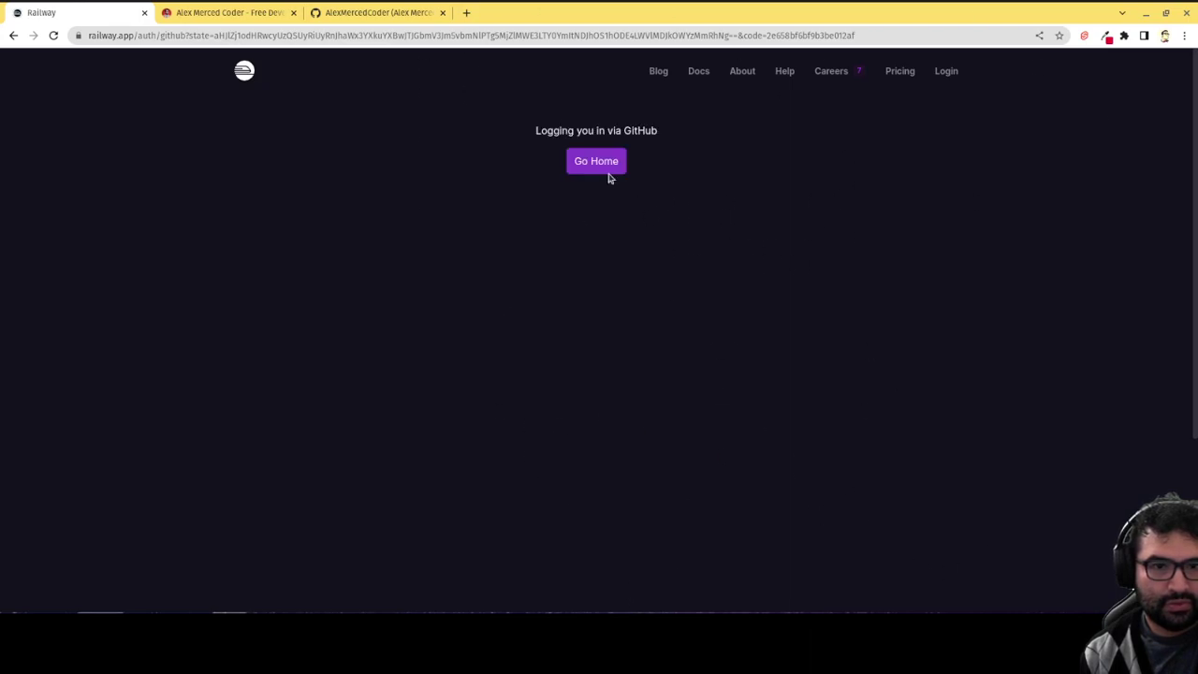
pyautogui.click(609, 170)
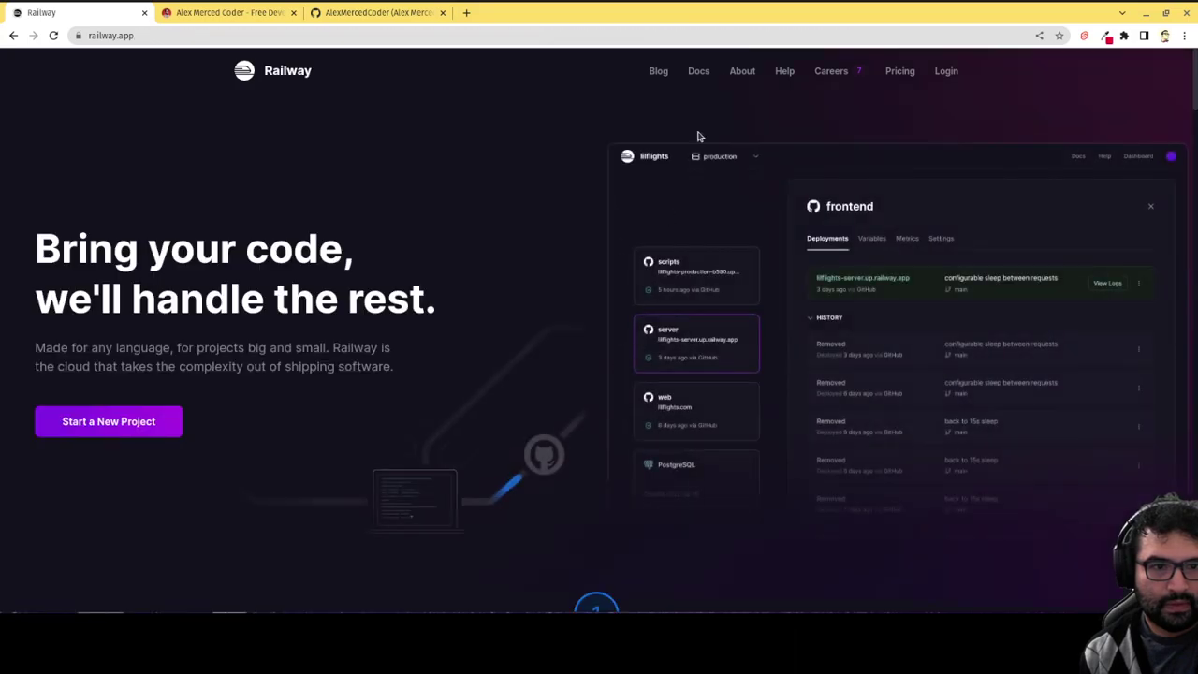
pyautogui.click(949, 71)
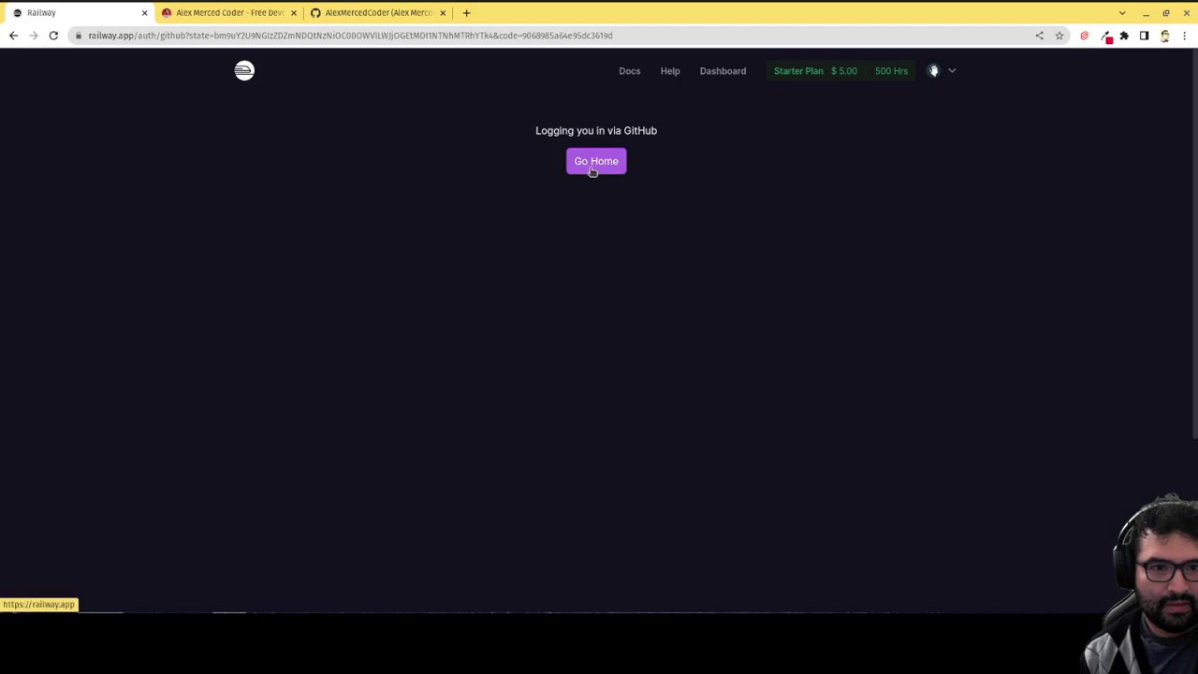
pyautogui.click(593, 163)
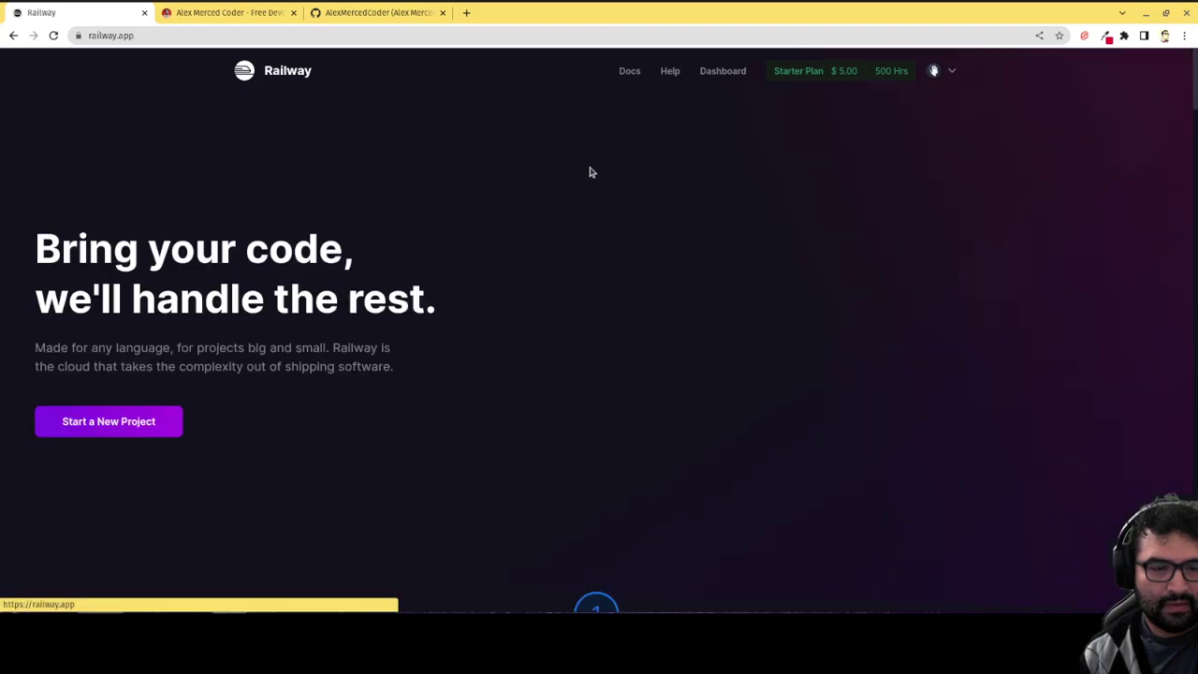
# Deploy the free developer training course GitHub repo as a new Railway project, steep-stitch.
pyautogui.click(146, 427)
pyautogui.click(607, 328)
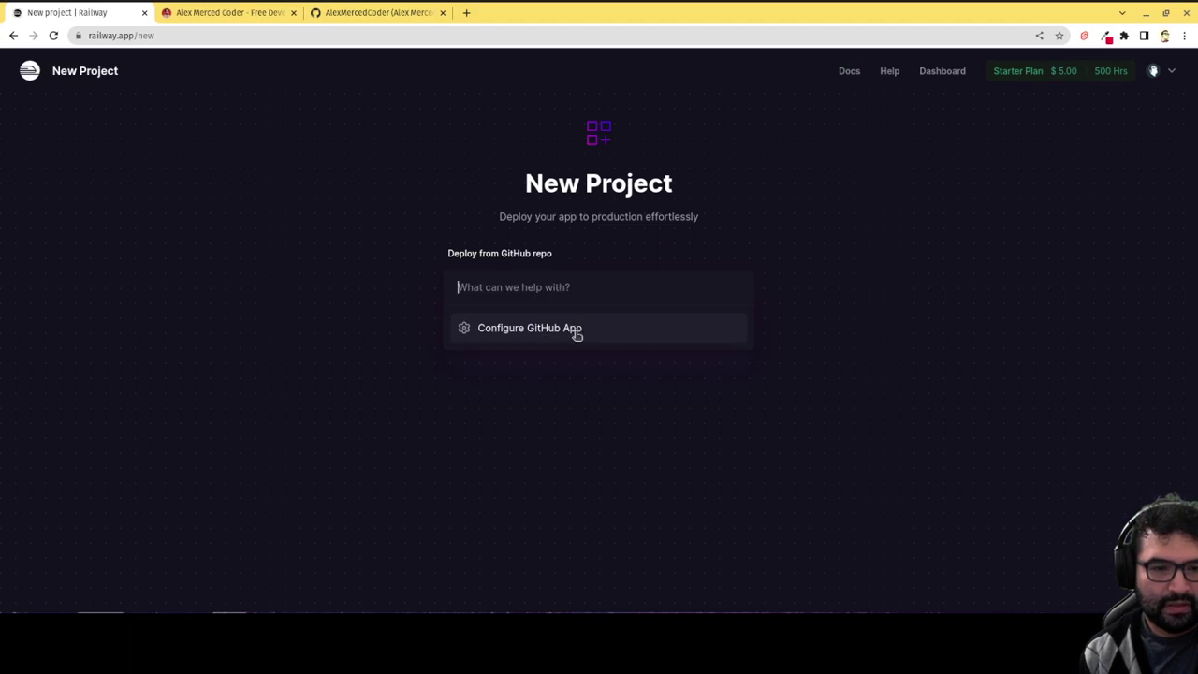
pyautogui.click(576, 336)
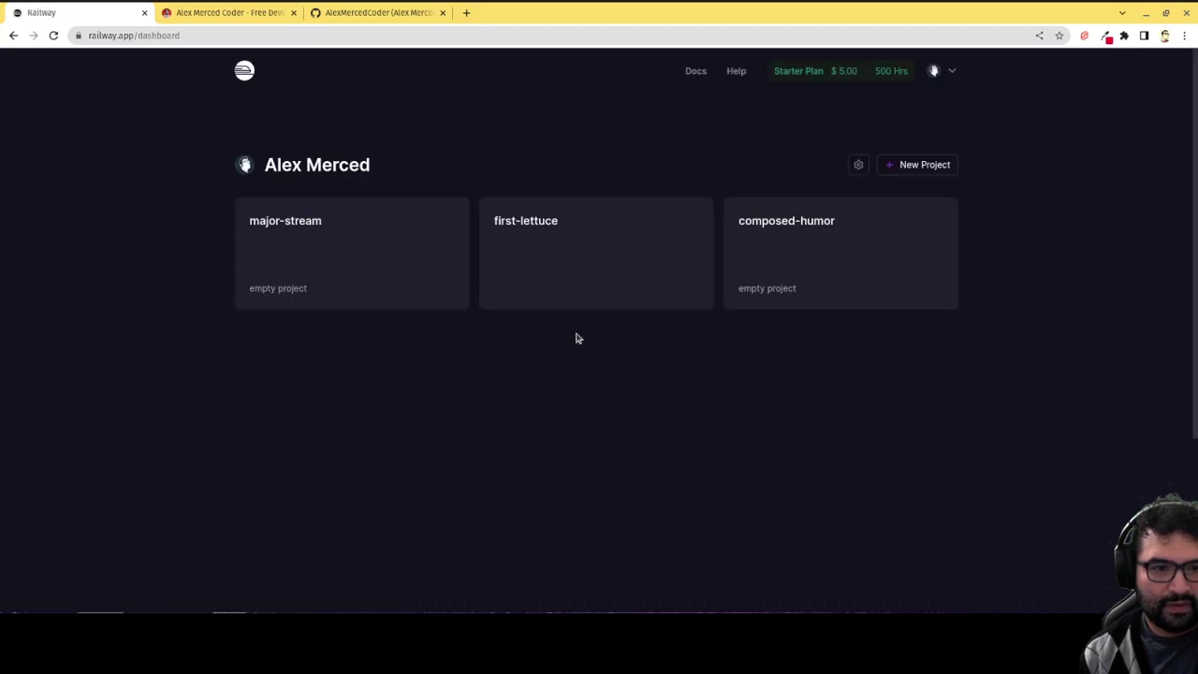
pyautogui.click(907, 169)
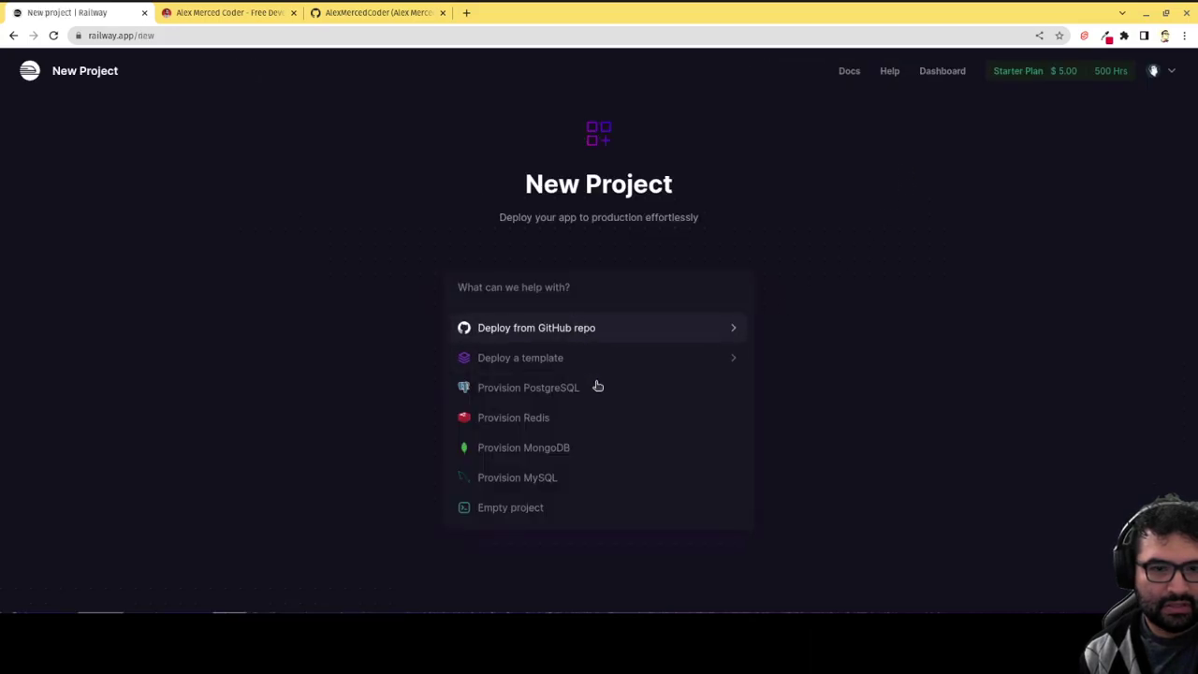
pyautogui.click(609, 329)
pyautogui.write('f')
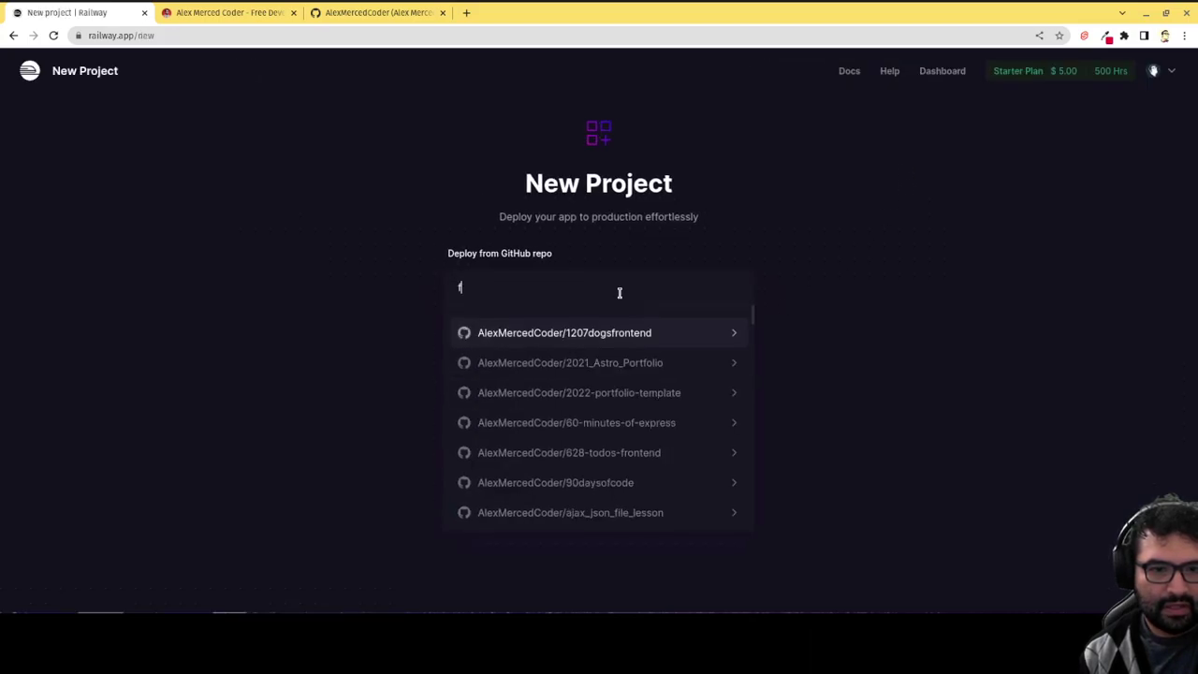
pyautogui.write('eee')
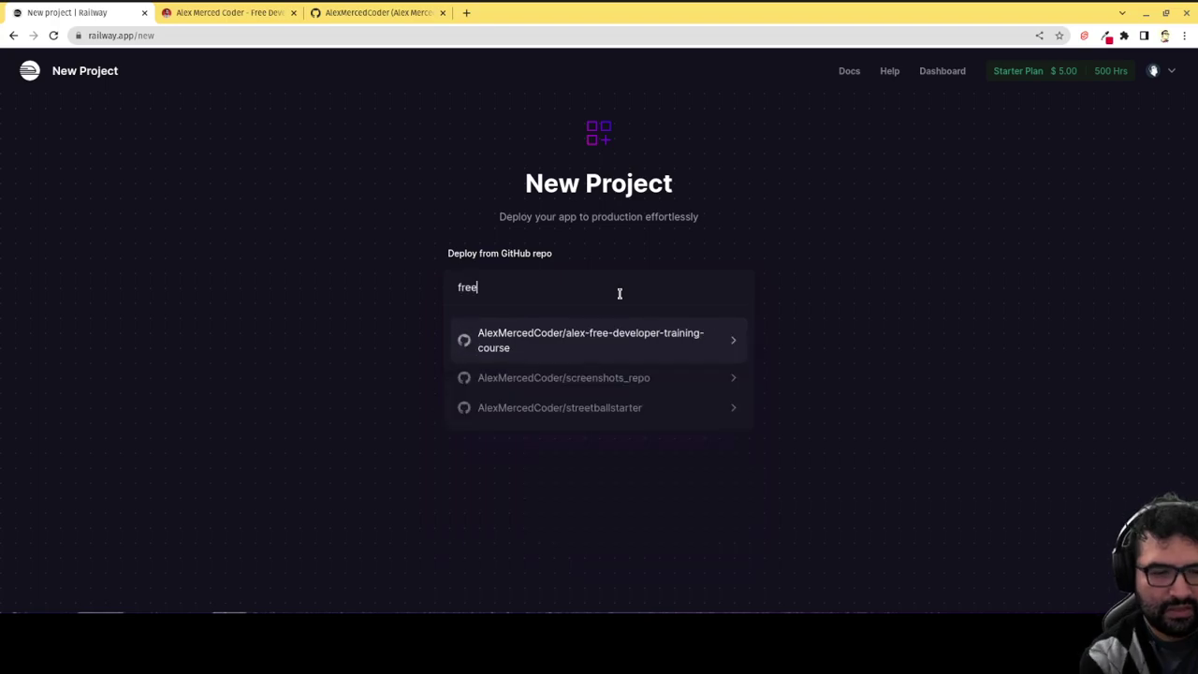
pyautogui.click(603, 344)
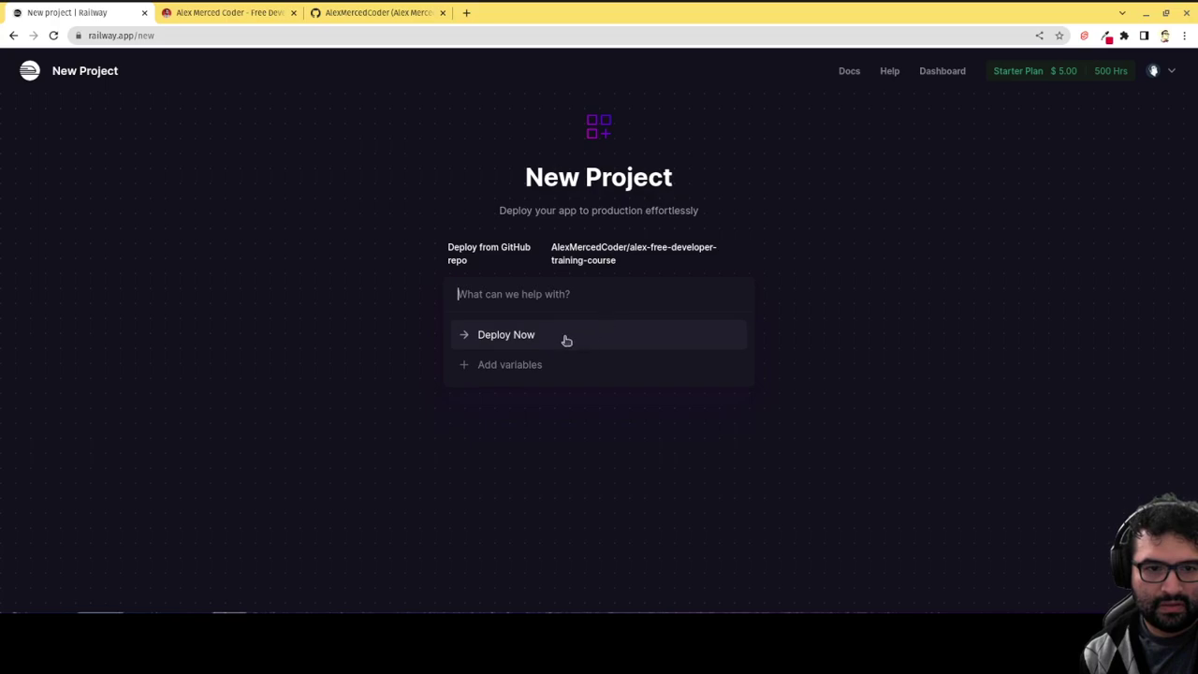
pyautogui.click(563, 338)
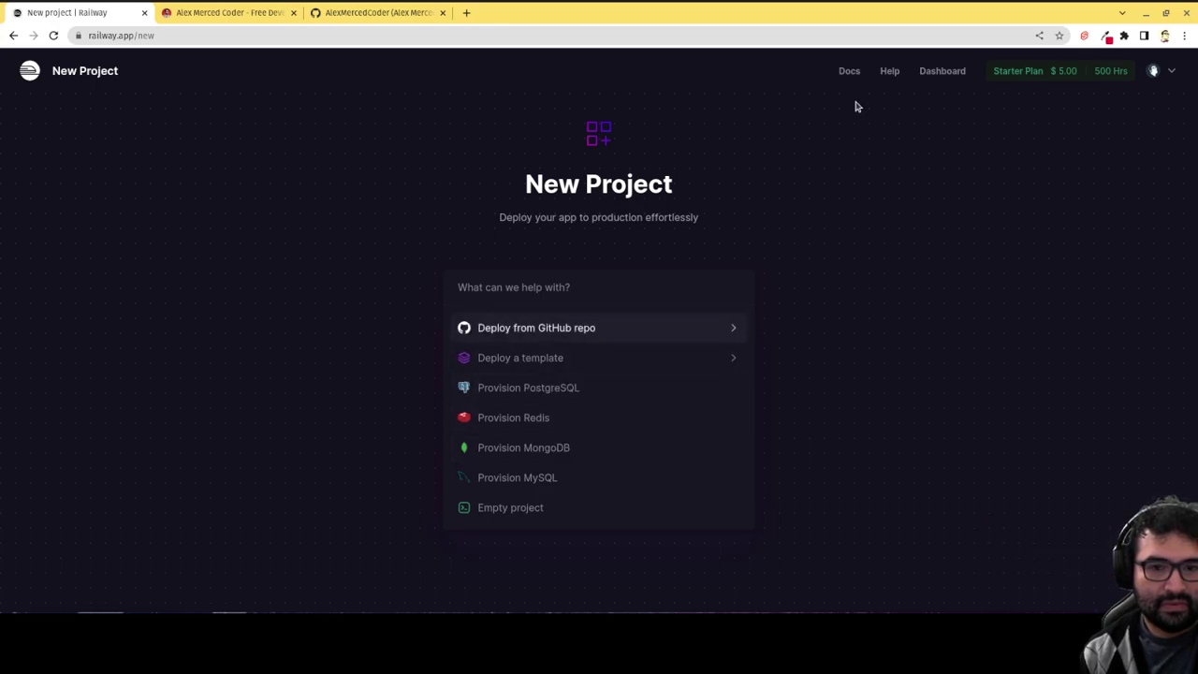
pyautogui.click(942, 73)
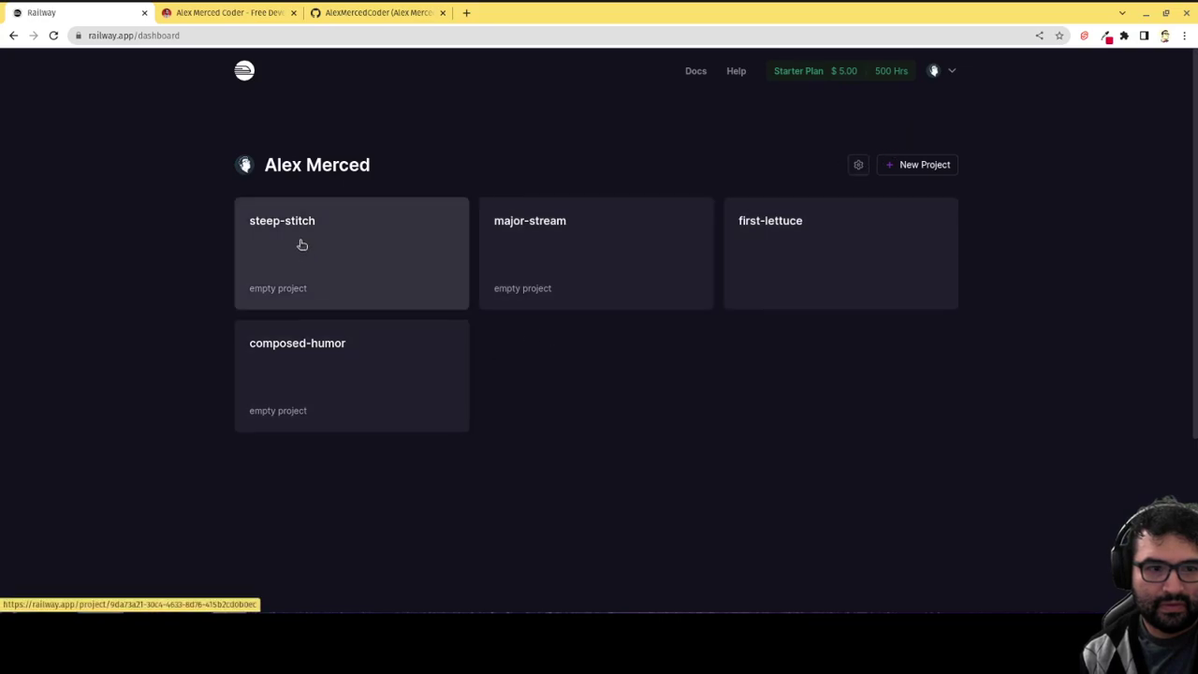
# Open steep-stitch and add the free developer training course repo as a GitHub service.
pyautogui.click(302, 245)
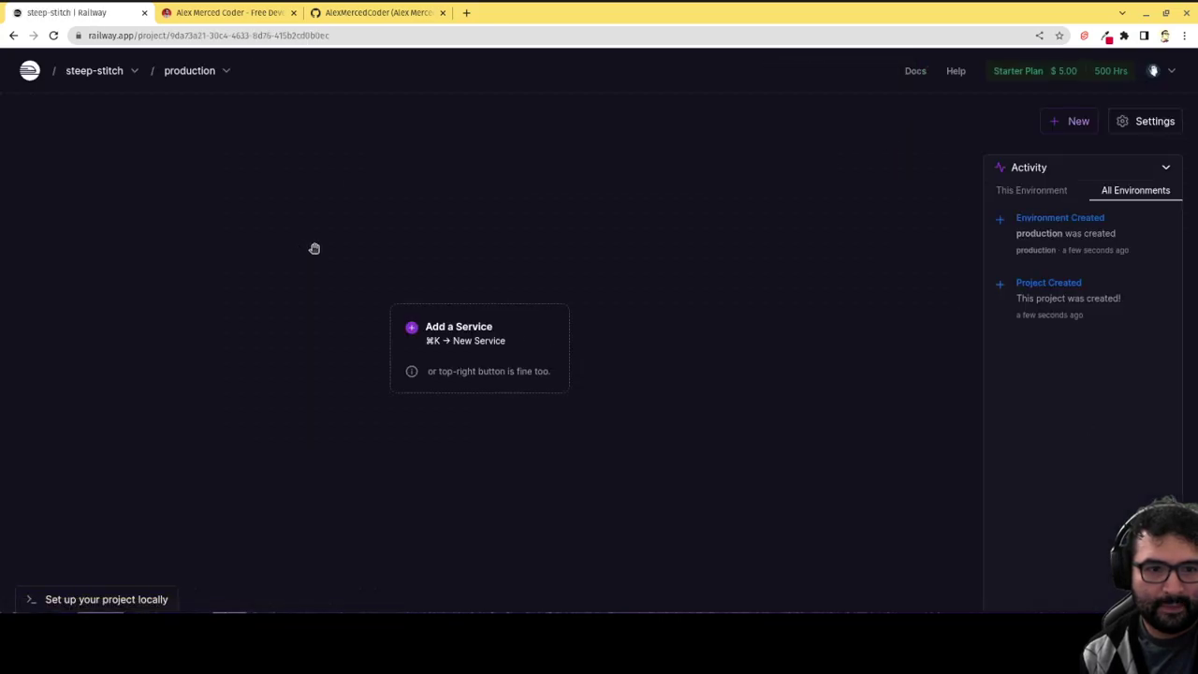
pyautogui.click(1043, 193)
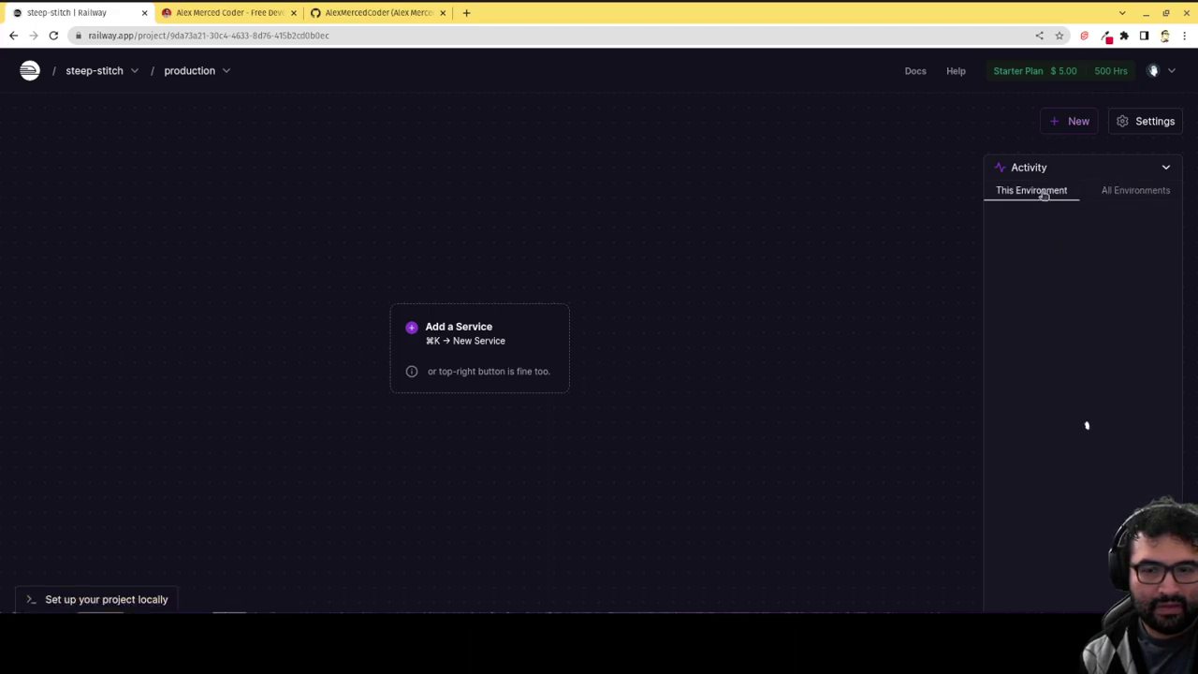
pyautogui.click(472, 331)
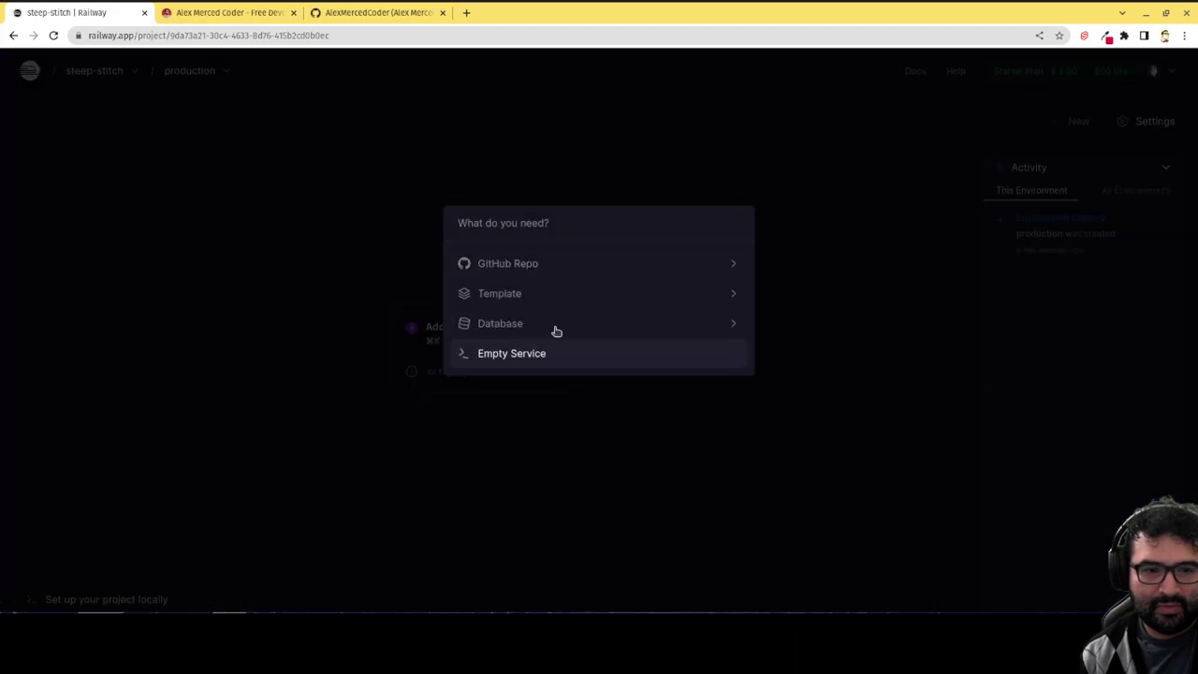
pyautogui.click(604, 266)
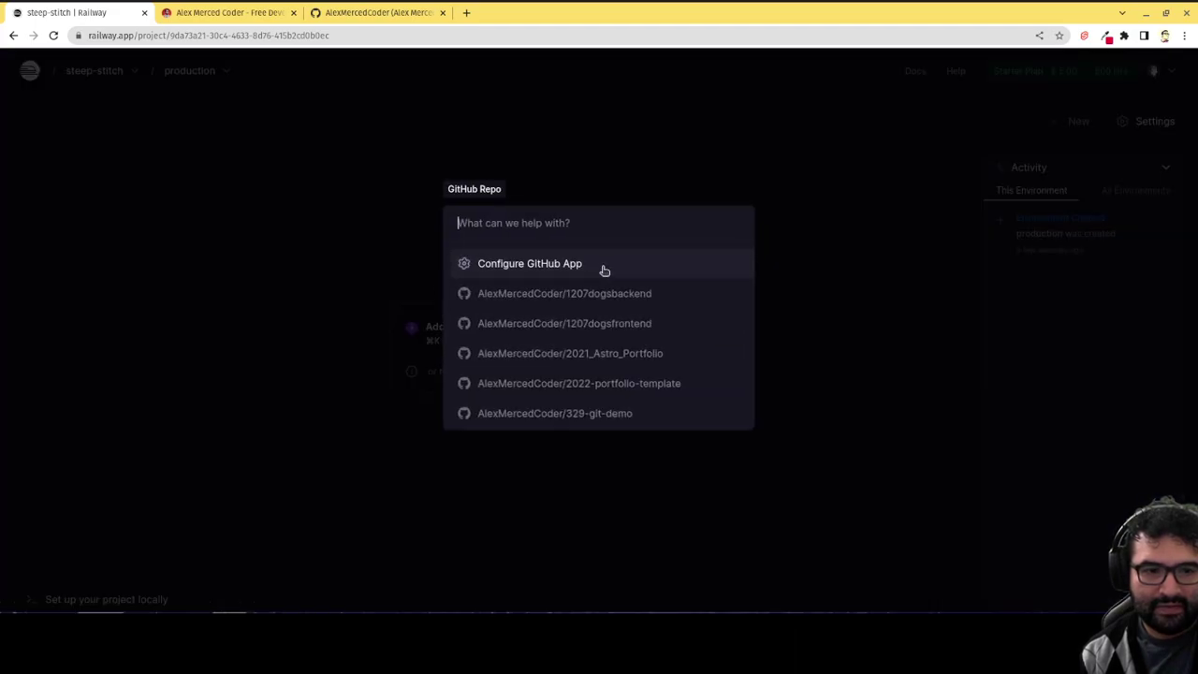
pyautogui.write('free')
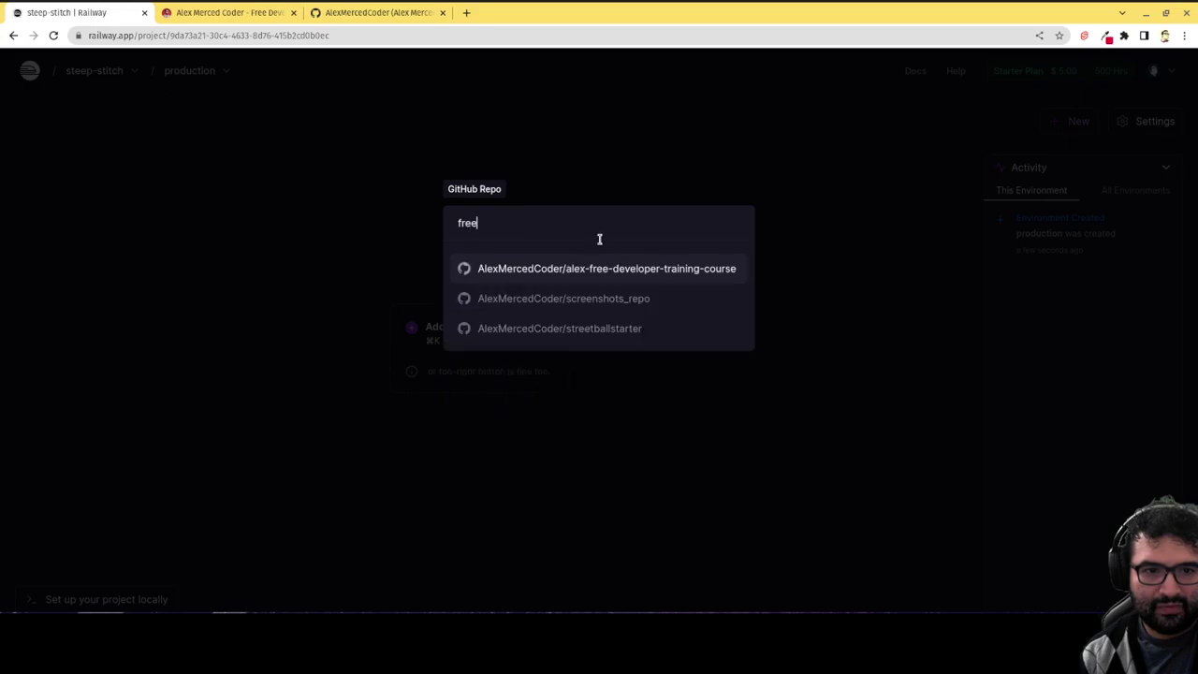
pyautogui.click(615, 282)
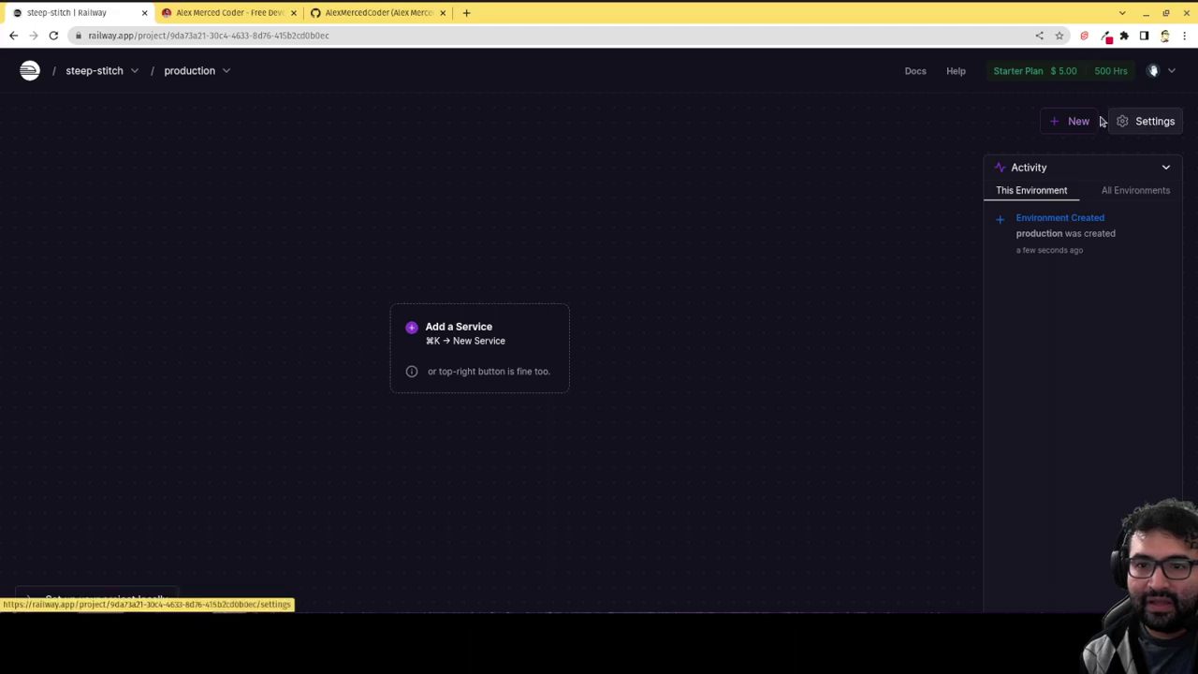
pyautogui.click(116, 35)
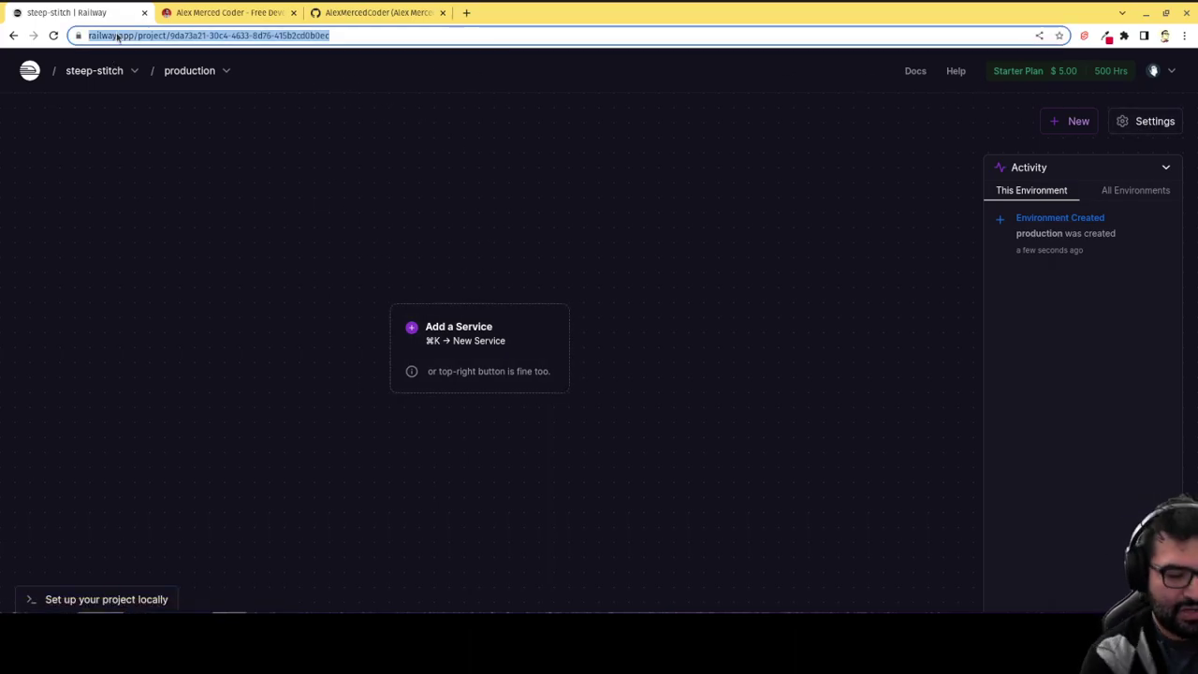
# Go to fly.io and sign in with the saved credentials.
pyautogui.write('fly.io')
pyautogui.press('Return')
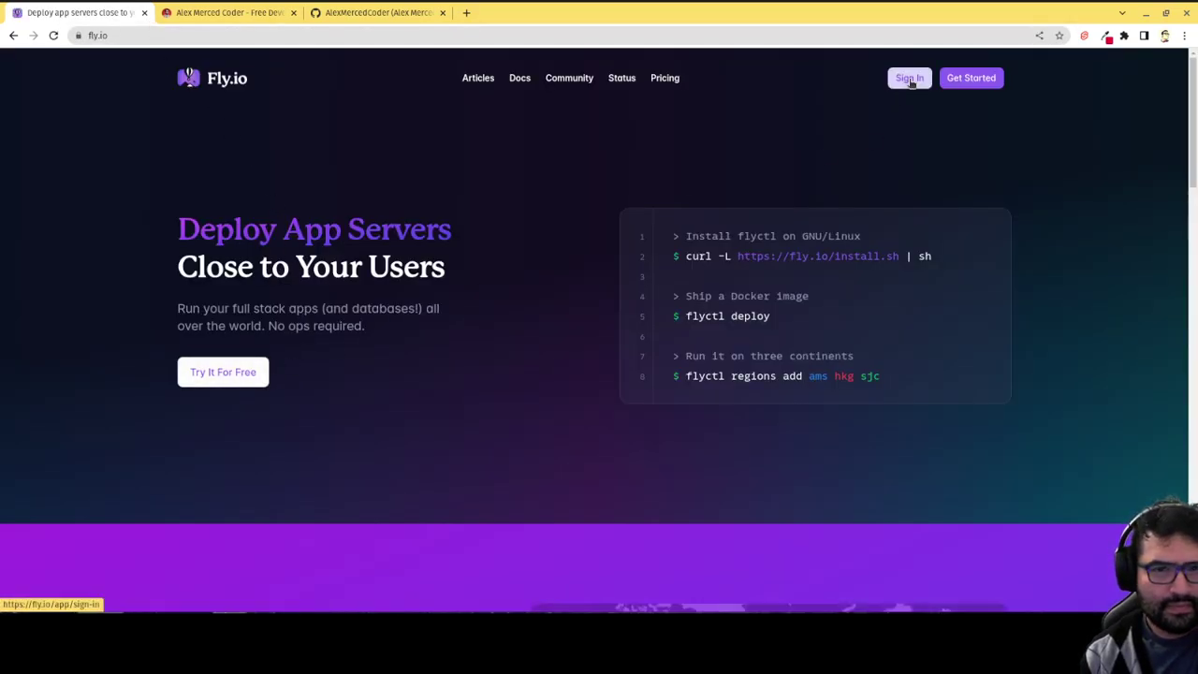
pyautogui.click(910, 79)
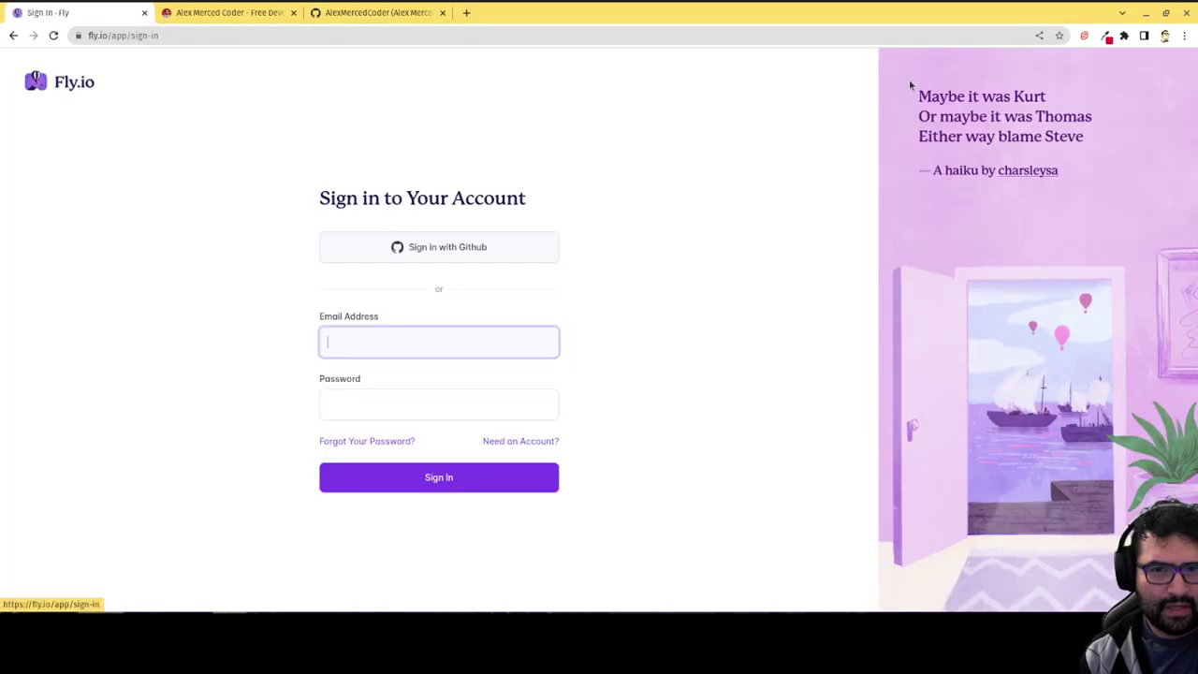
pyautogui.click(391, 492)
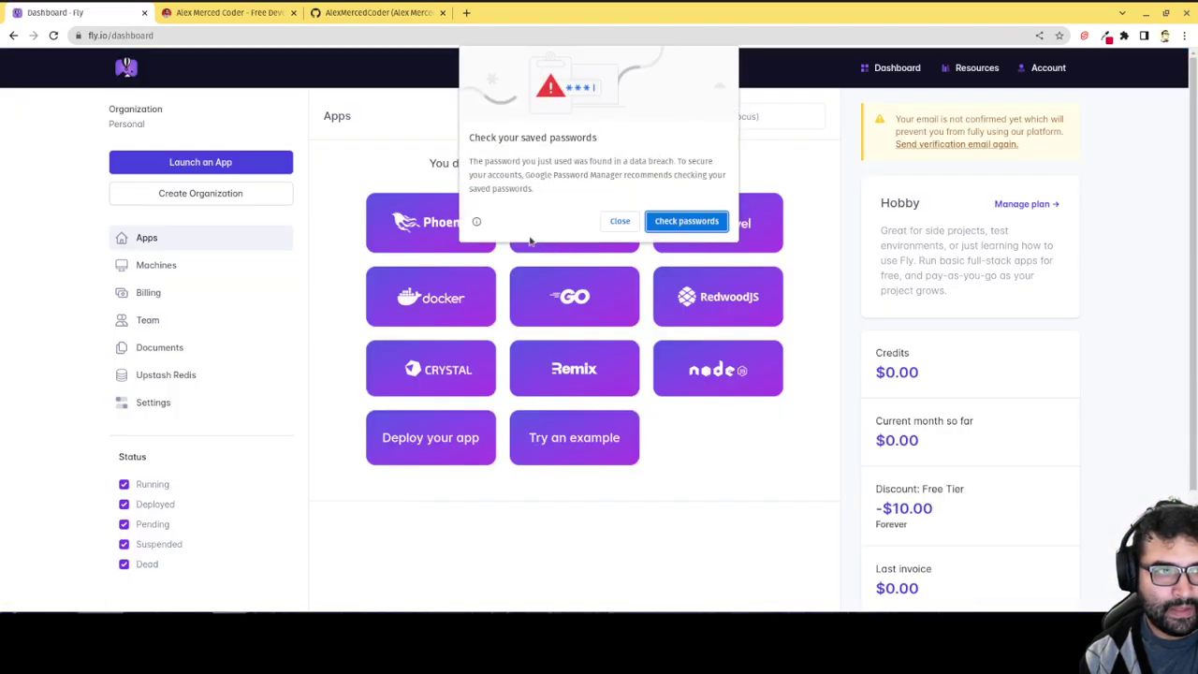
pyautogui.click(622, 221)
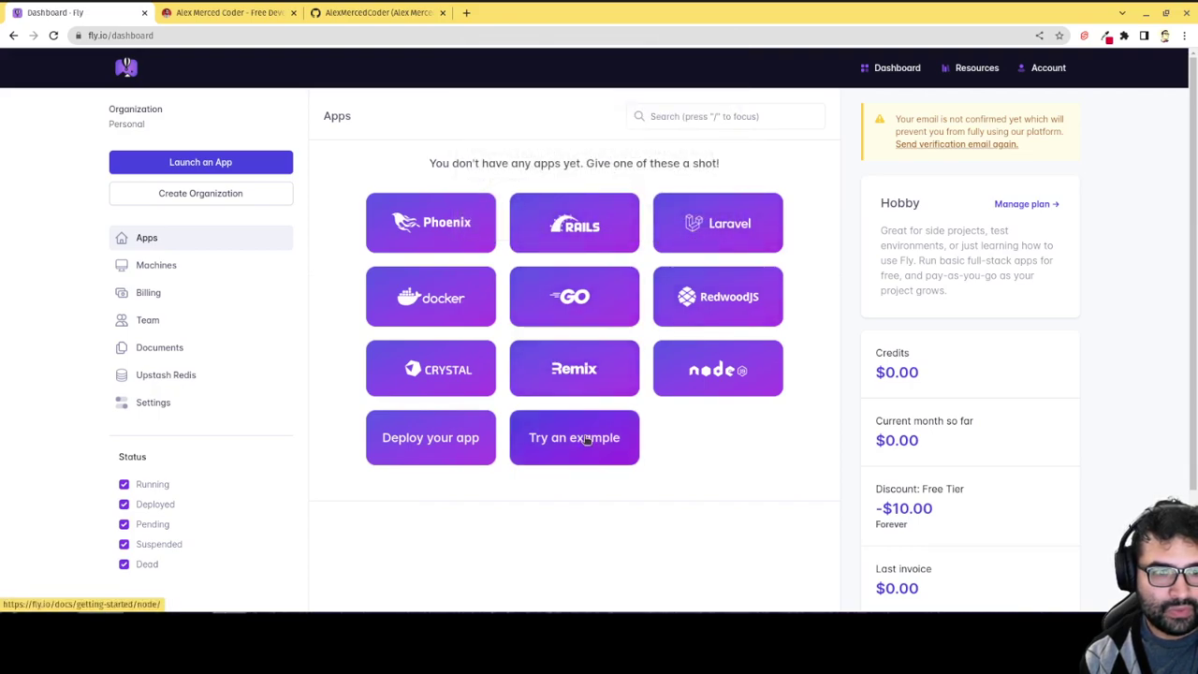
# Open the Hands-on with Fly.io deploy guide and close the apps dashboard tab.
pyautogui.click(467, 452)
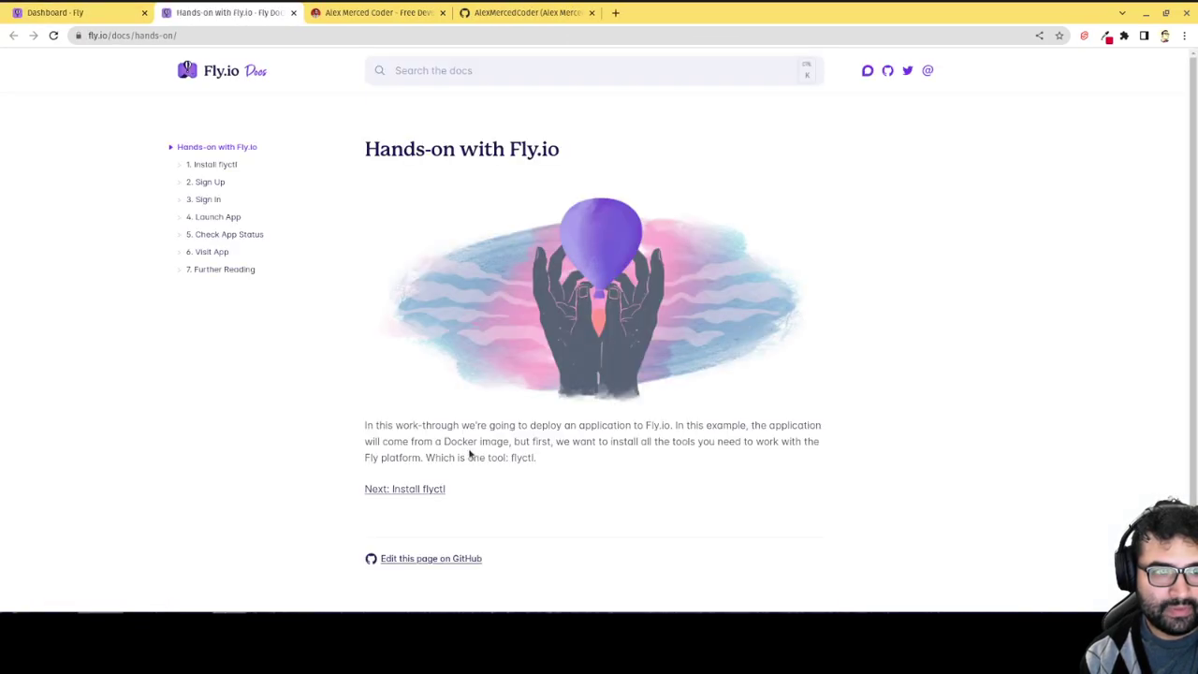
pyautogui.scroll(-1, 514, 452)
pyautogui.scroll(1, 418, 312)
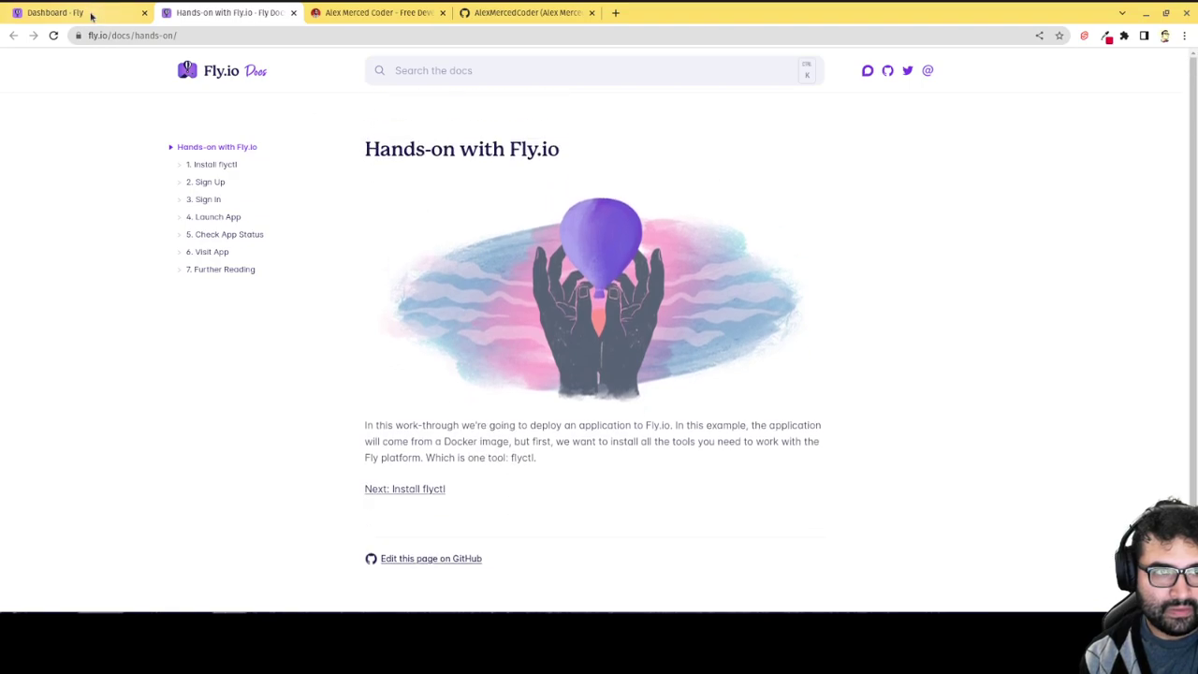
pyautogui.click(91, 15)
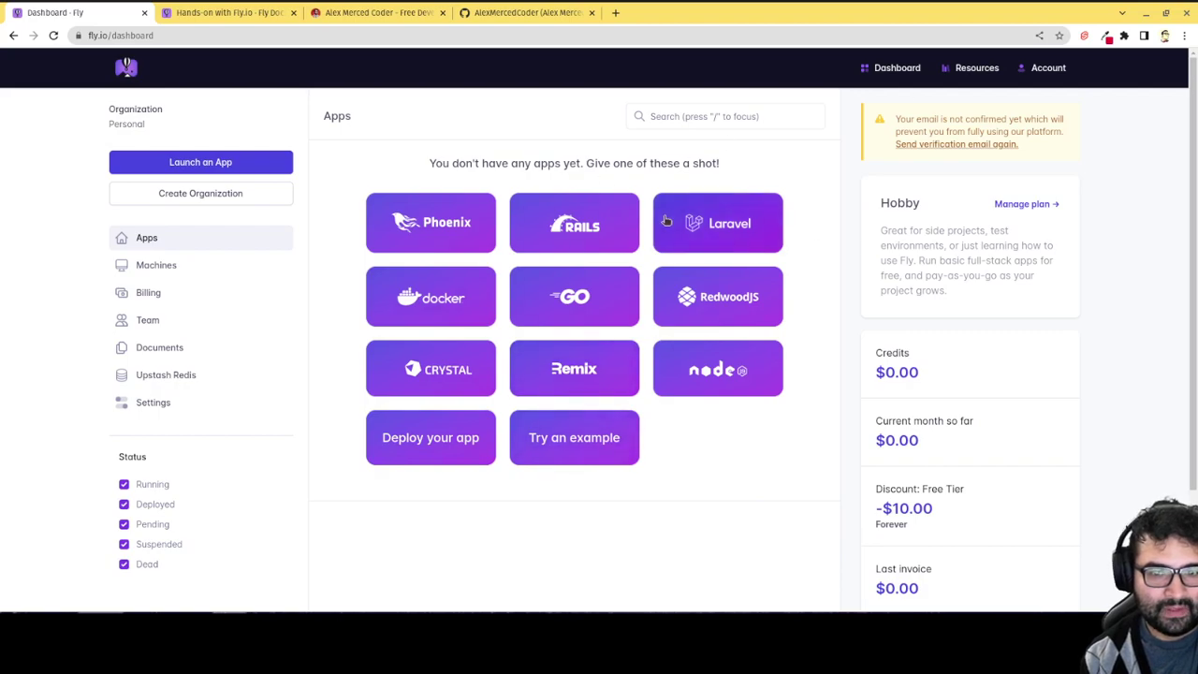
pyautogui.click(145, 13)
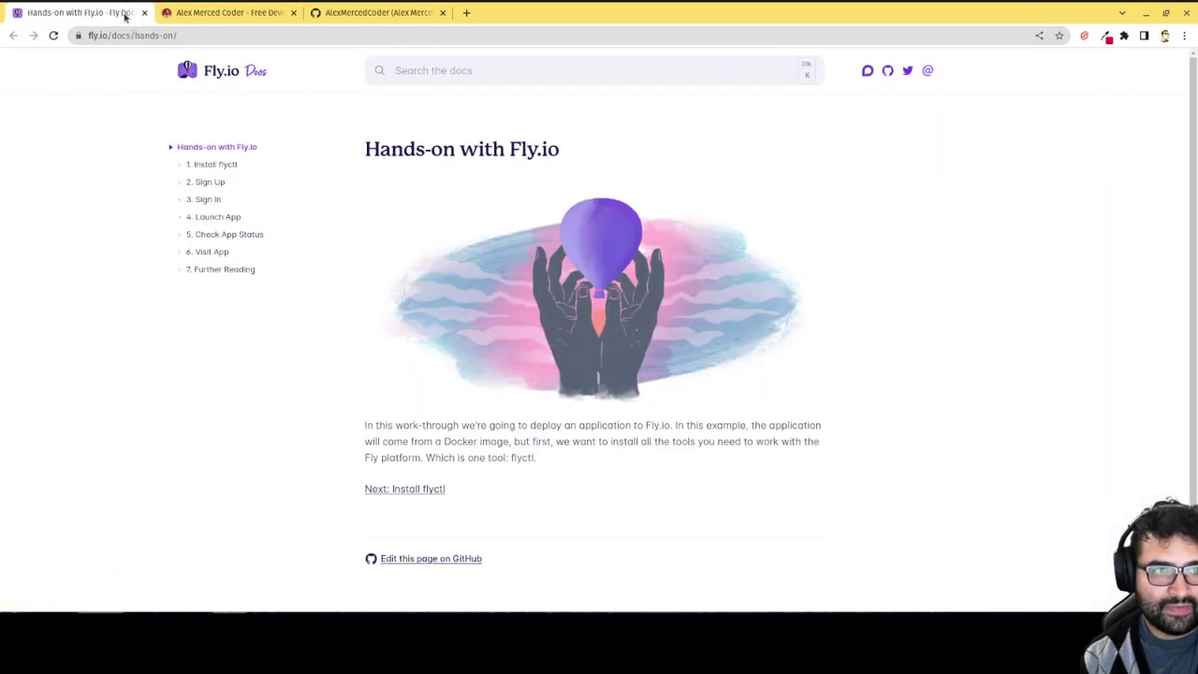